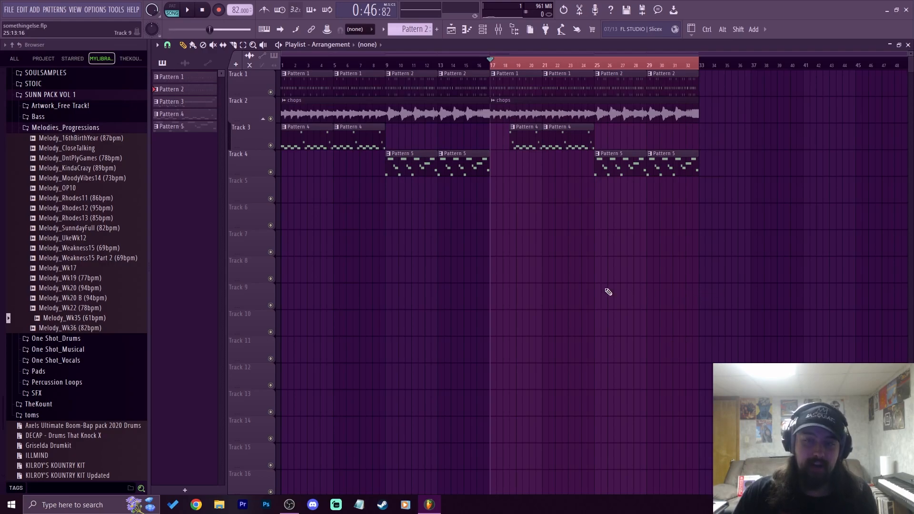
Add Gross Beat to the first effect slot of the chops mixer track and load its crank preset.
key(space)
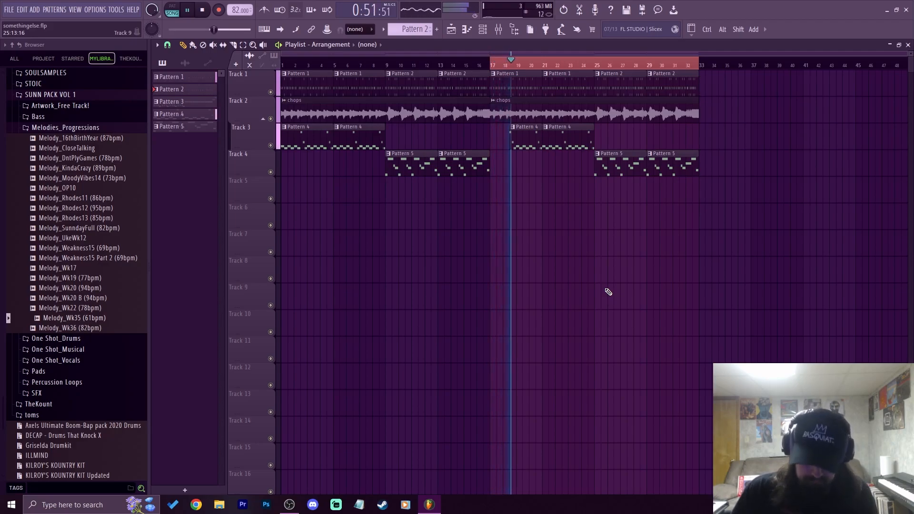
click(483, 30)
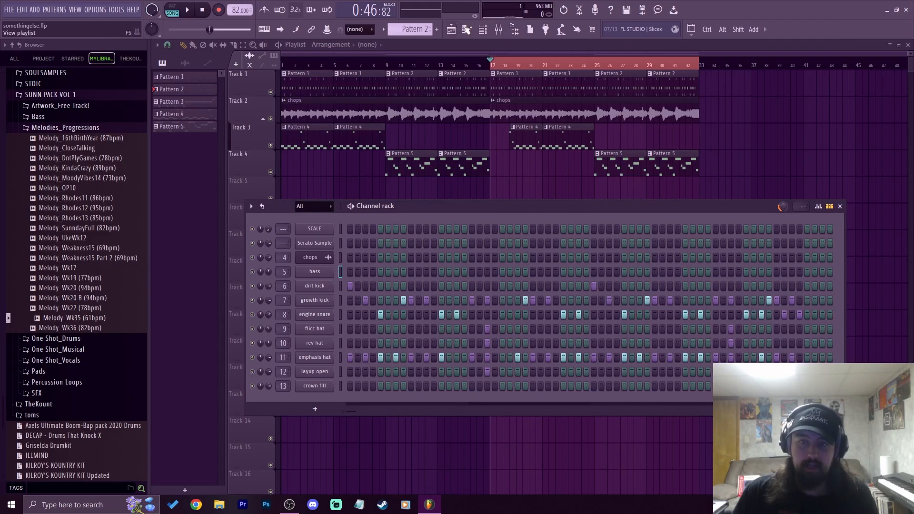
click(498, 29)
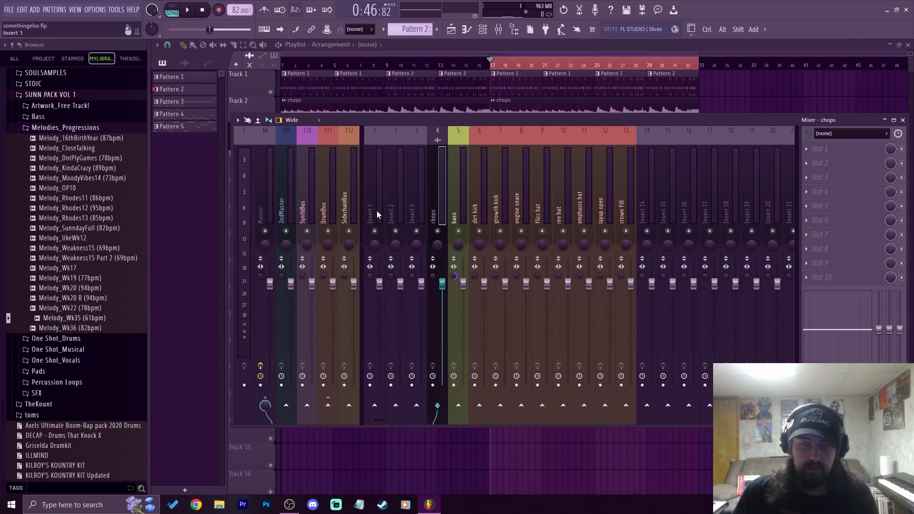
click(841, 150)
click(662, 136)
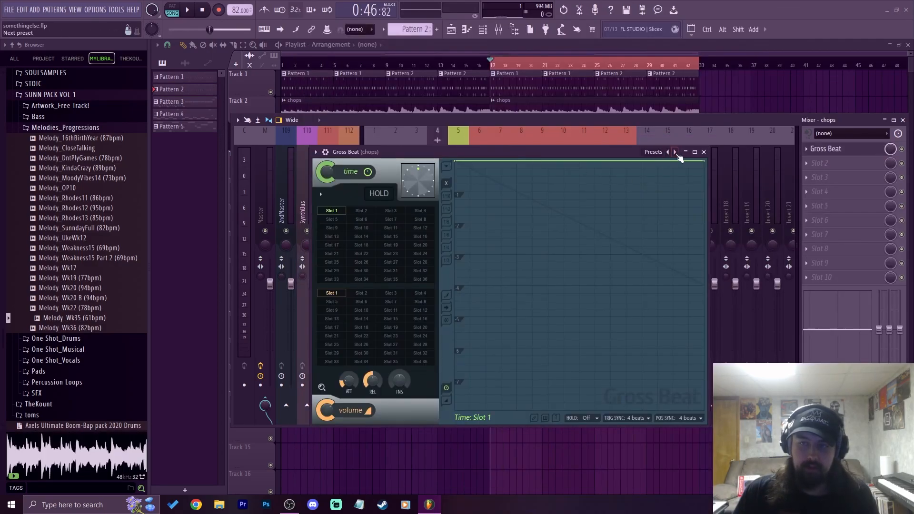
click(659, 151)
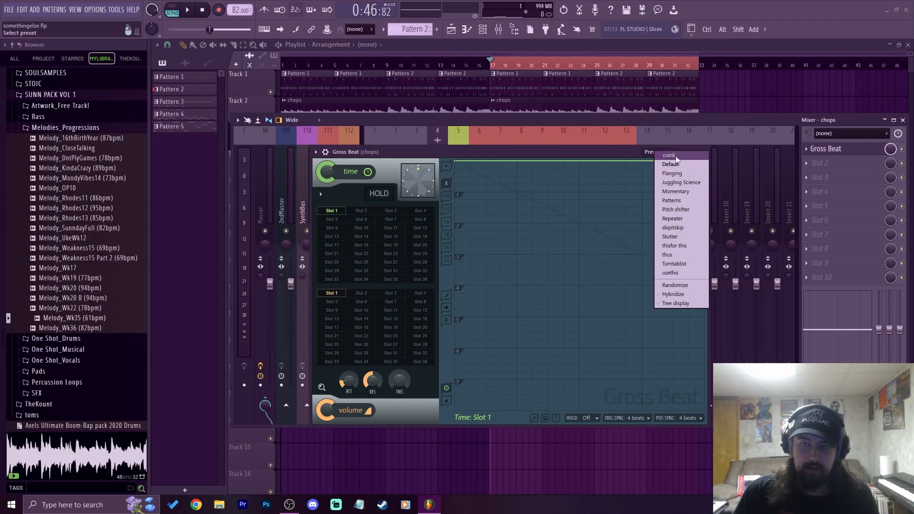
click(664, 169)
Compare the Basic 10 and Basic 3 time envelopes in Gross Beat.
click(361, 230)
click(389, 230)
click(399, 222)
click(395, 229)
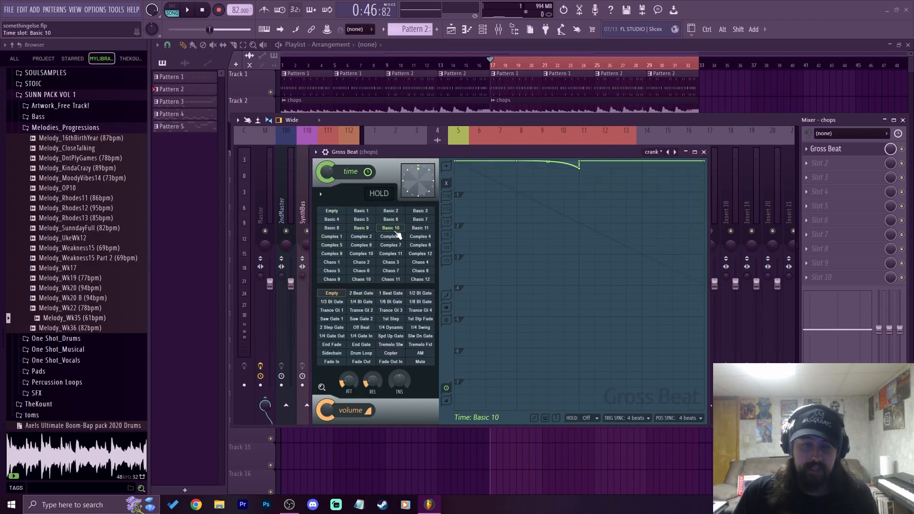
click(421, 212)
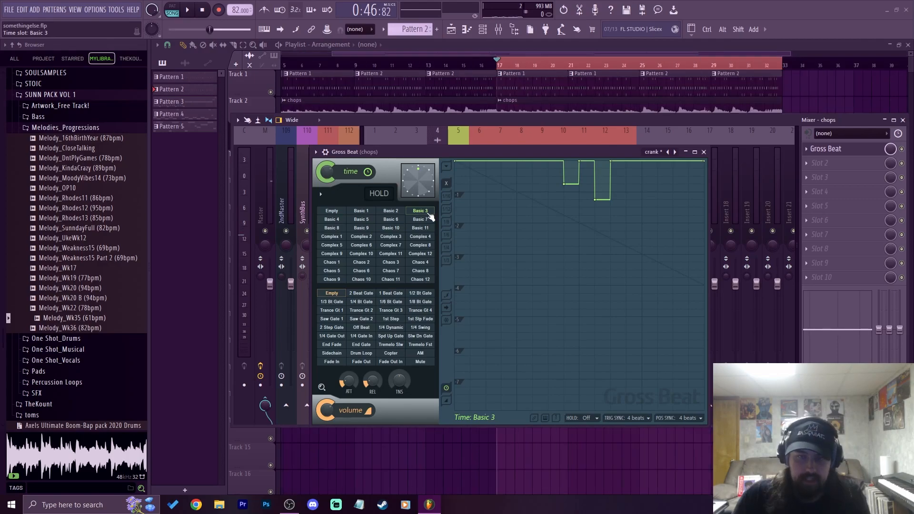
click(395, 229)
click(420, 212)
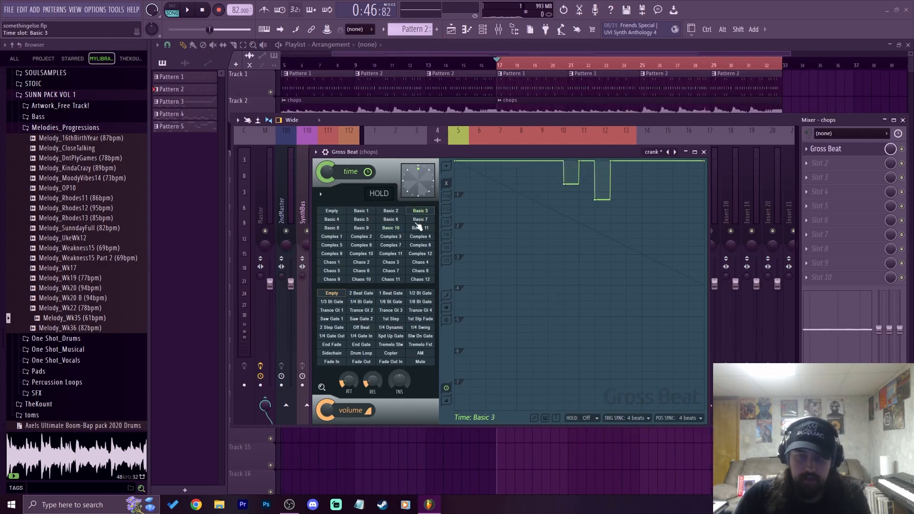
Audition the section from bar 17 while switching Gross Beat between time slots Basic 10 and Basic 3, ending on Basic 3.
key(space)
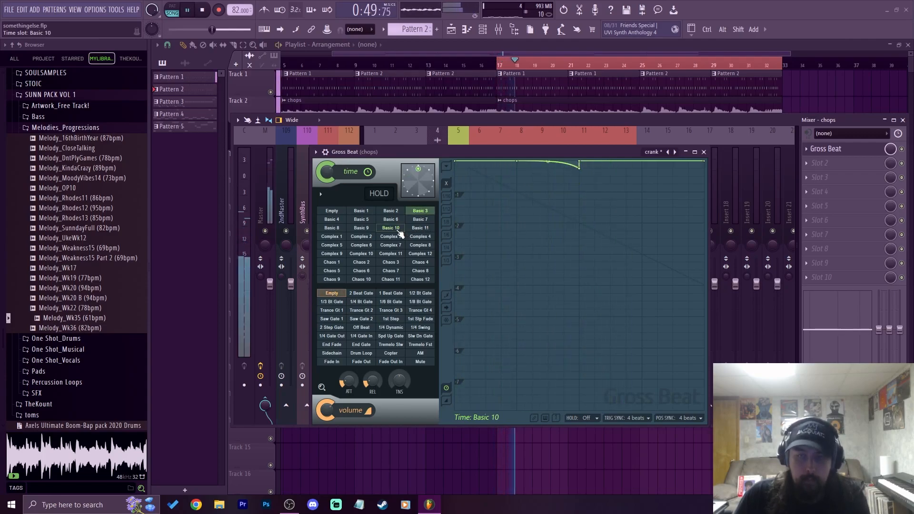
click(399, 229)
click(420, 211)
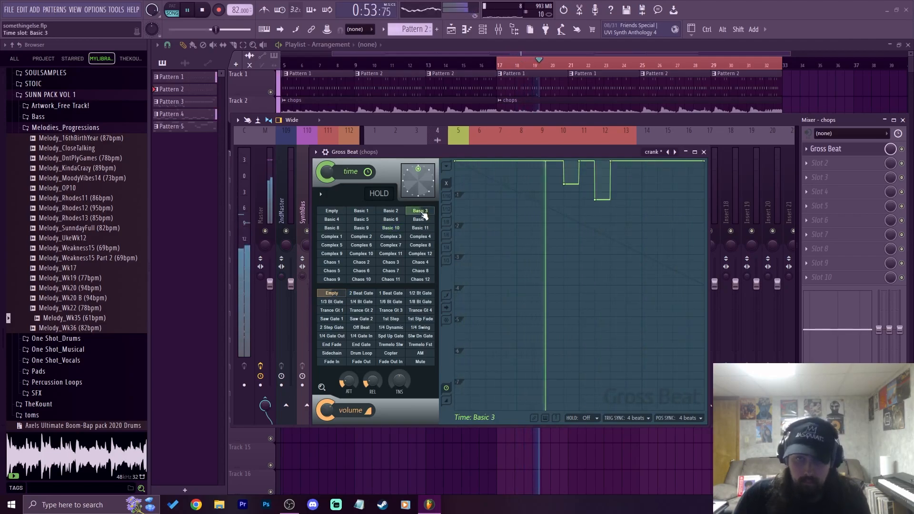
click(395, 228)
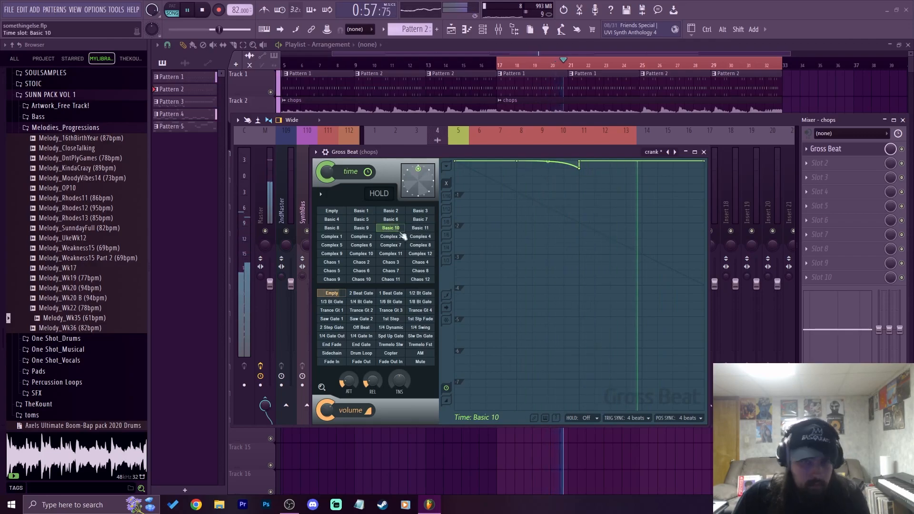
key(space)
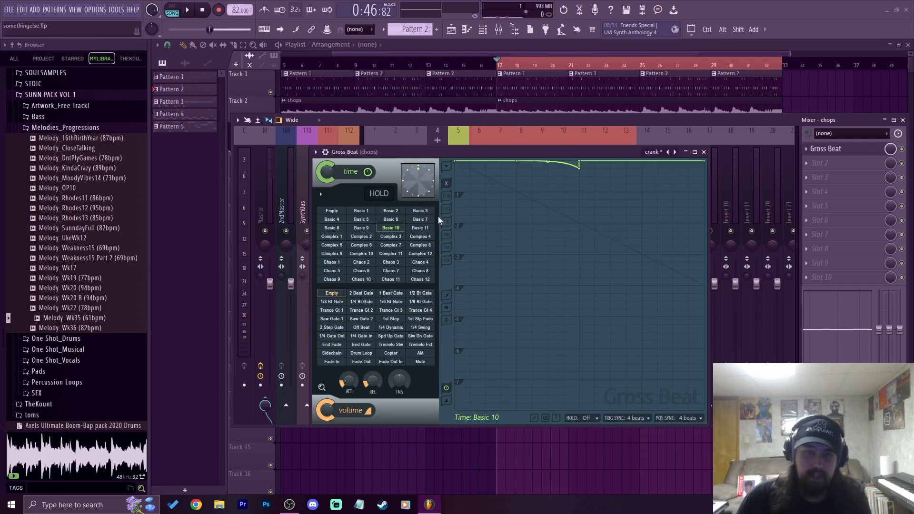
click(425, 211)
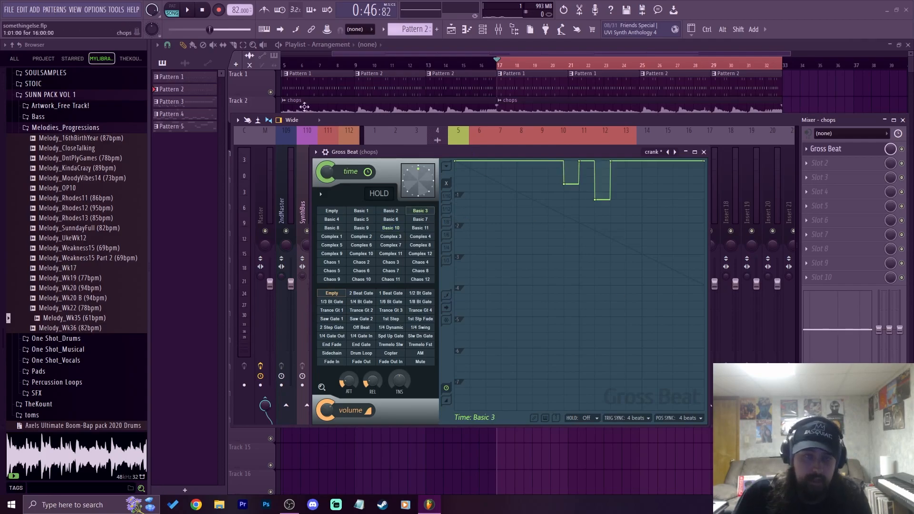
Exclude audio from the recording filter, keeping automation and notes enabled.
right_click(222, 11)
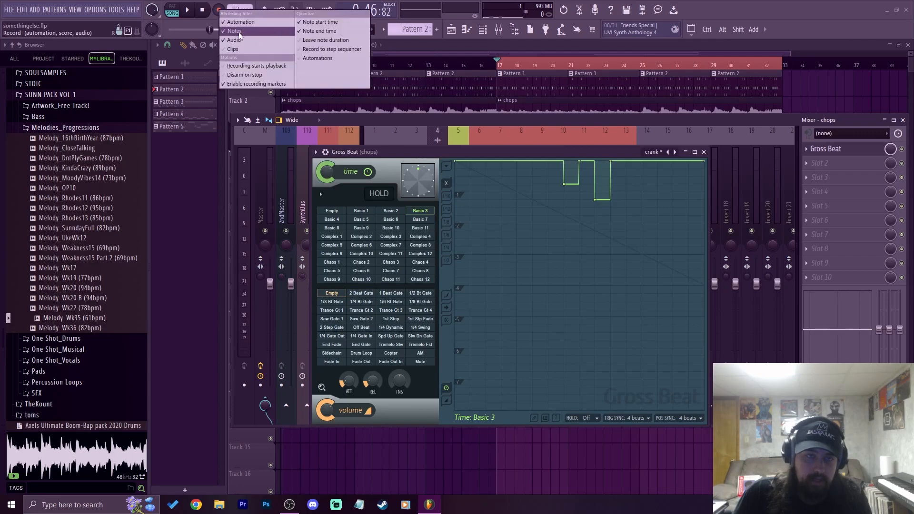
click(240, 42)
right_click(219, 11)
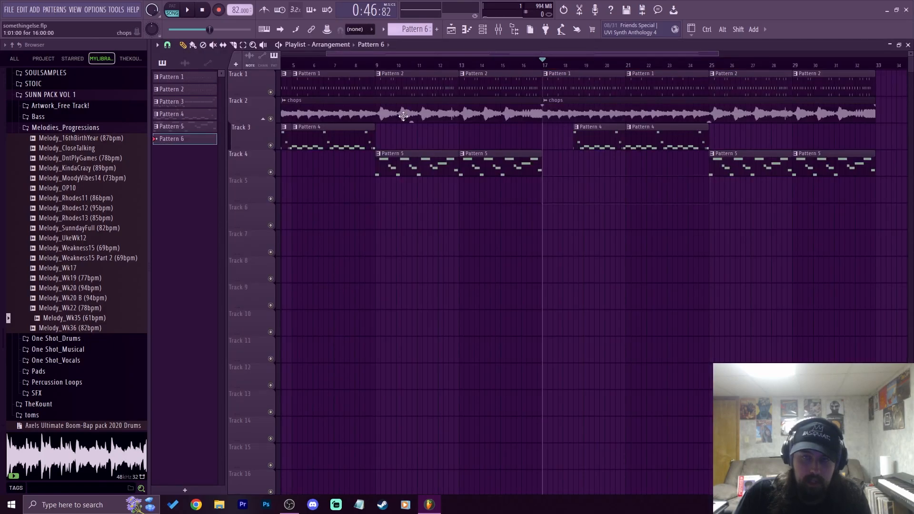
Place the empty Pattern 6 clip on Track 5 of the playlist, starting at bar 17.
drag(548, 200, 578, 188)
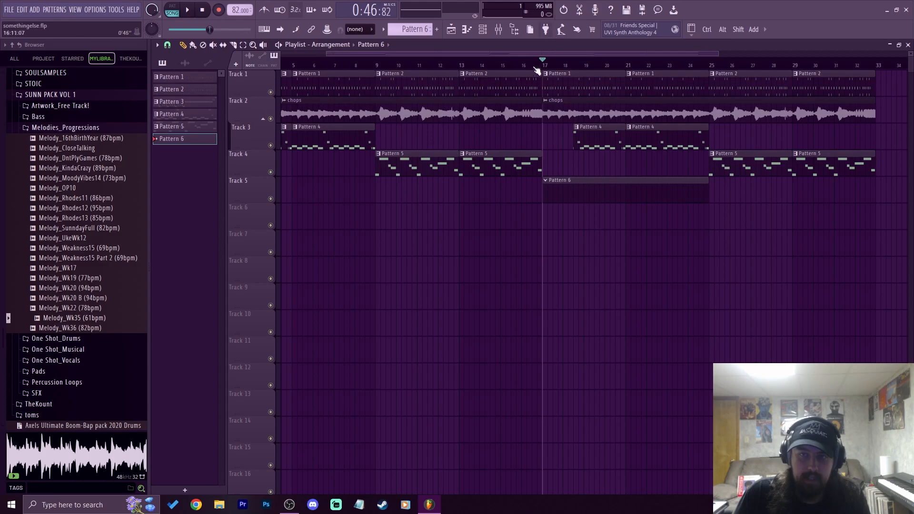
scroll(541, 68, up, 5)
scroll(544, 67, down, 6)
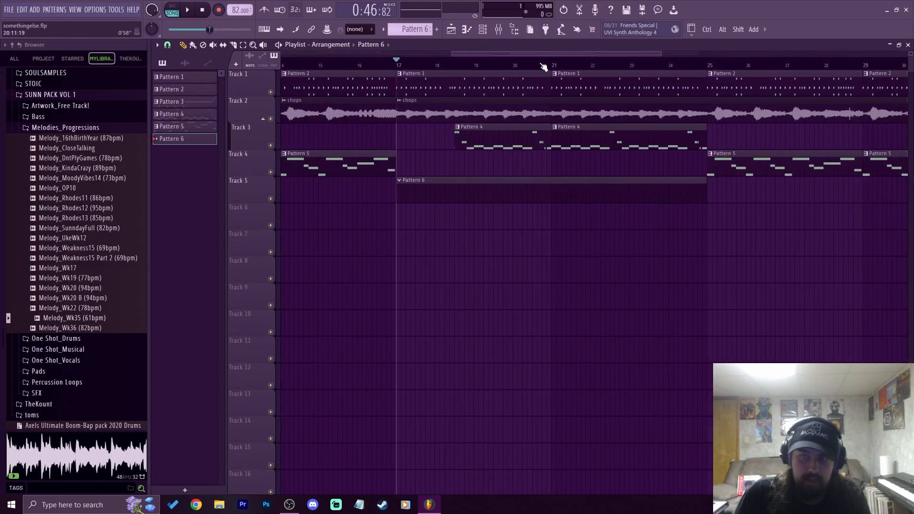
click(481, 29)
click(481, 29)
click(481, 29)
click(481, 29)
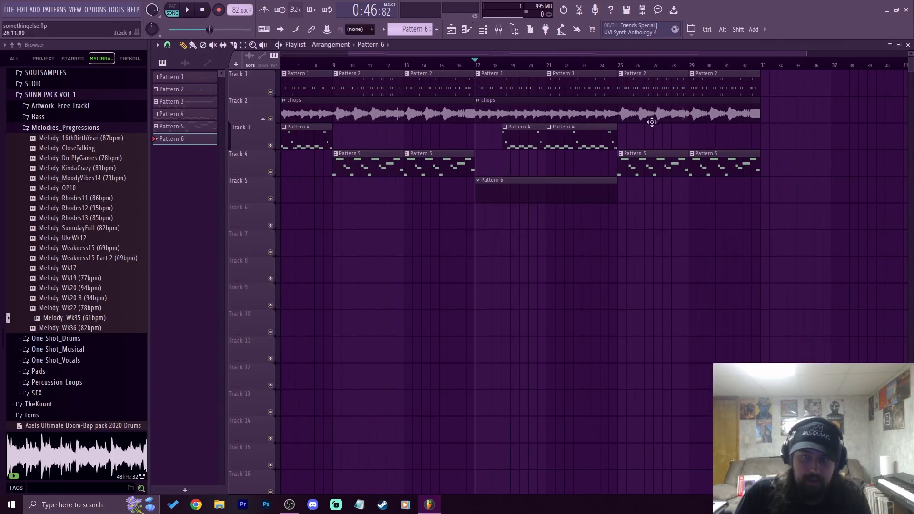
click(482, 29)
click(482, 29)
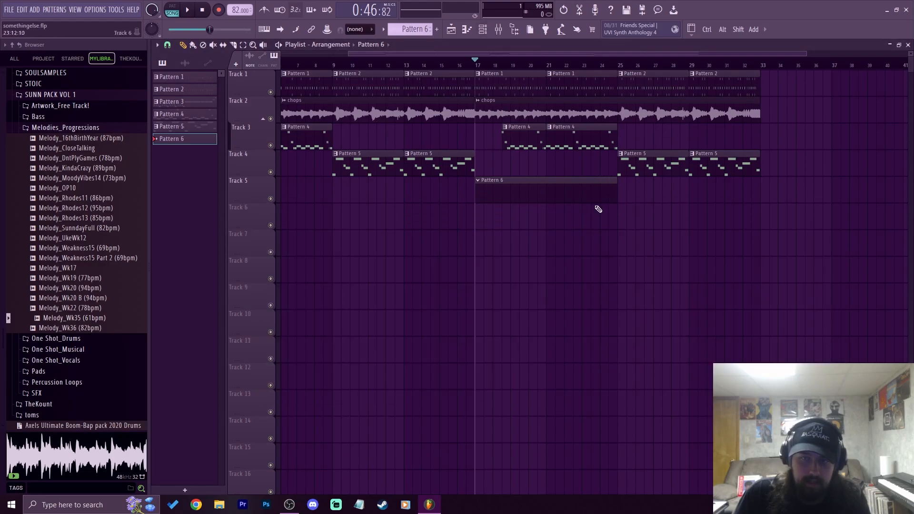
click(482, 29)
Open Gross Beat on the chops mixer track and arm recording.
click(498, 29)
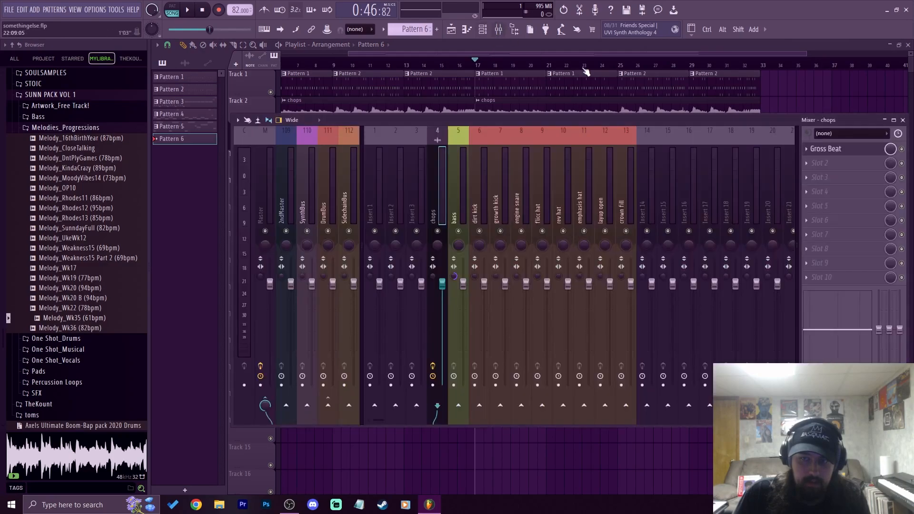
click(826, 149)
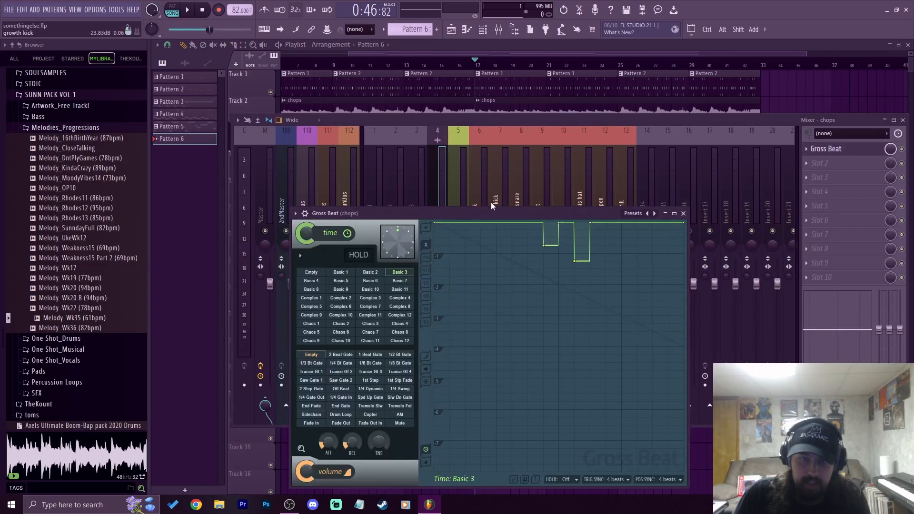
right_click(218, 9)
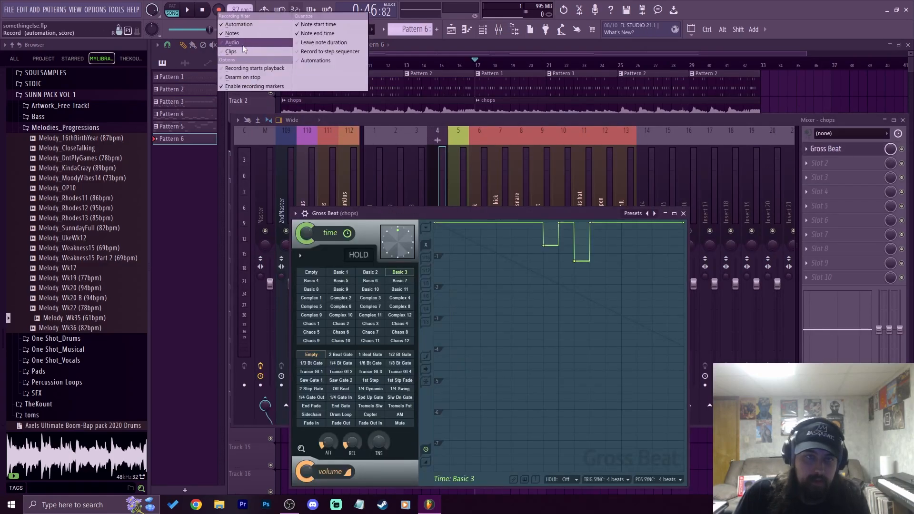
click(224, 12)
drag(463, 214, 497, 141)
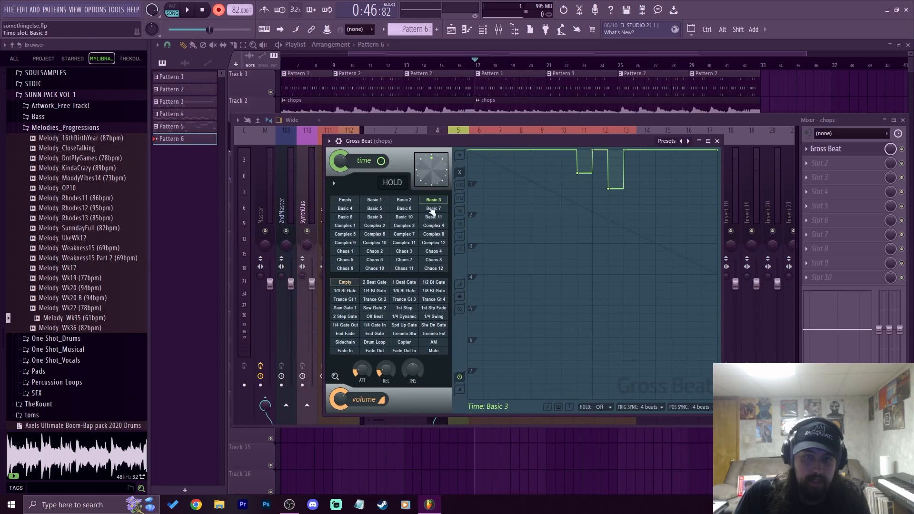
Record automation into Pattern 6 from bar 17, alternating Gross Beat's time slot between Basic 10 and Basic 3 up to bar 25.
click(189, 9)
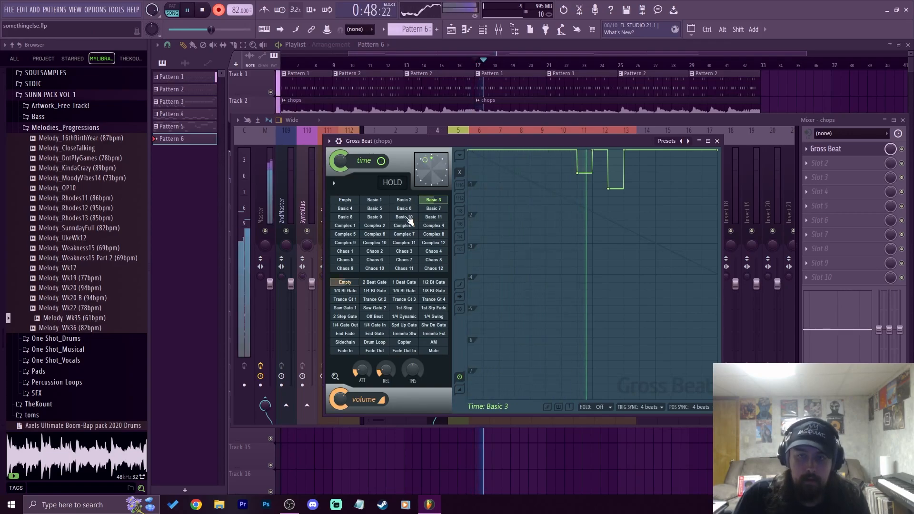
click(405, 217)
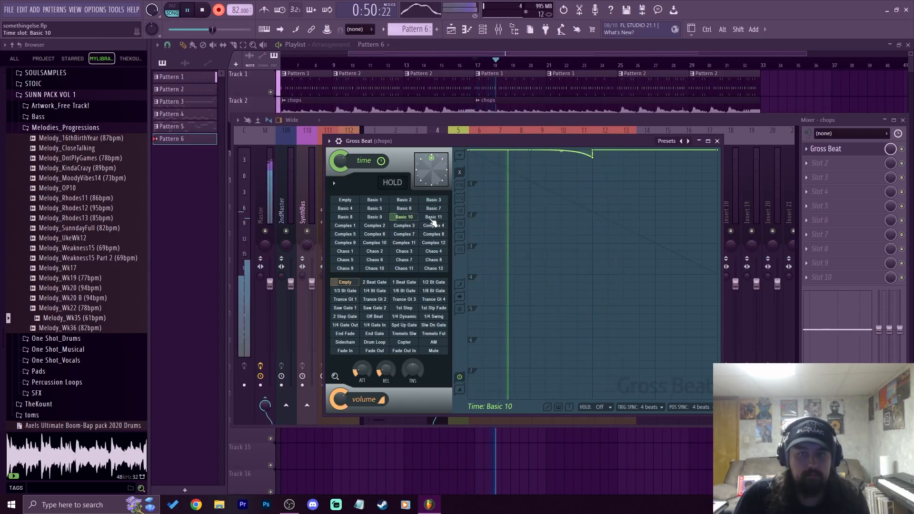
click(442, 201)
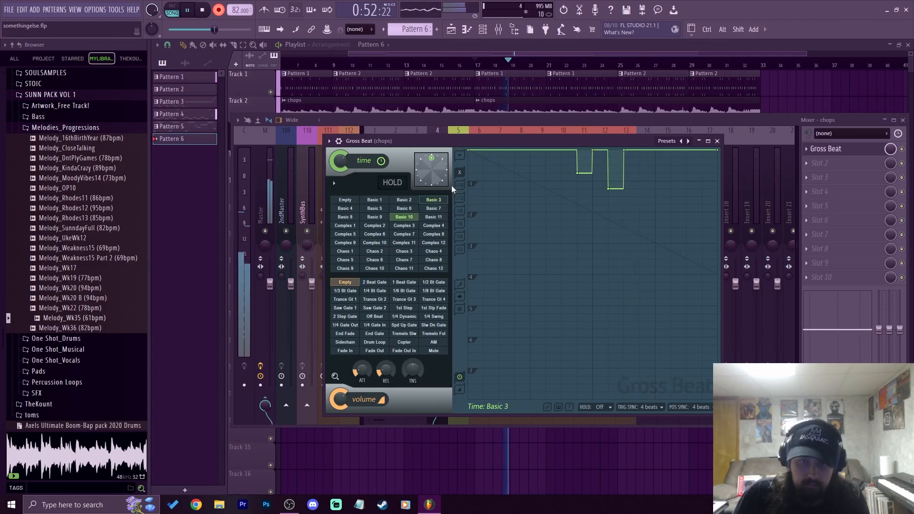
drag(698, 121, 700, 359)
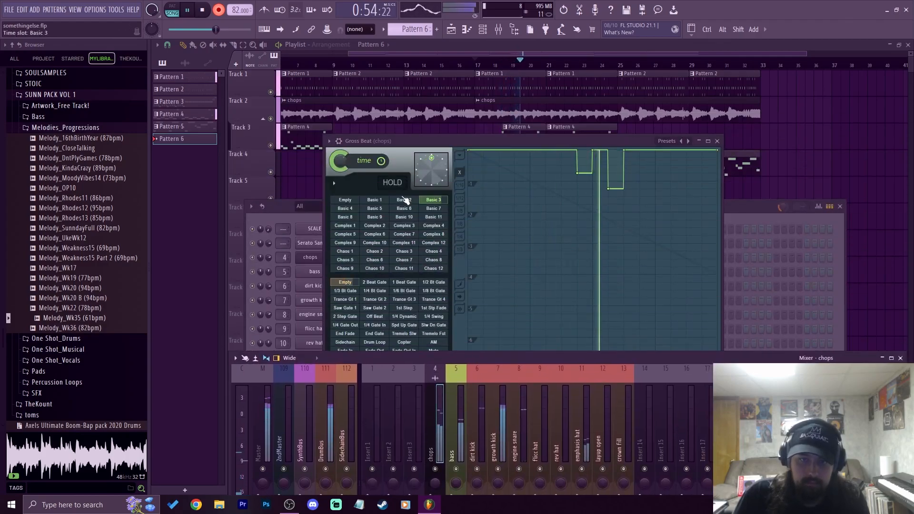
click(405, 217)
drag(494, 141, 513, 214)
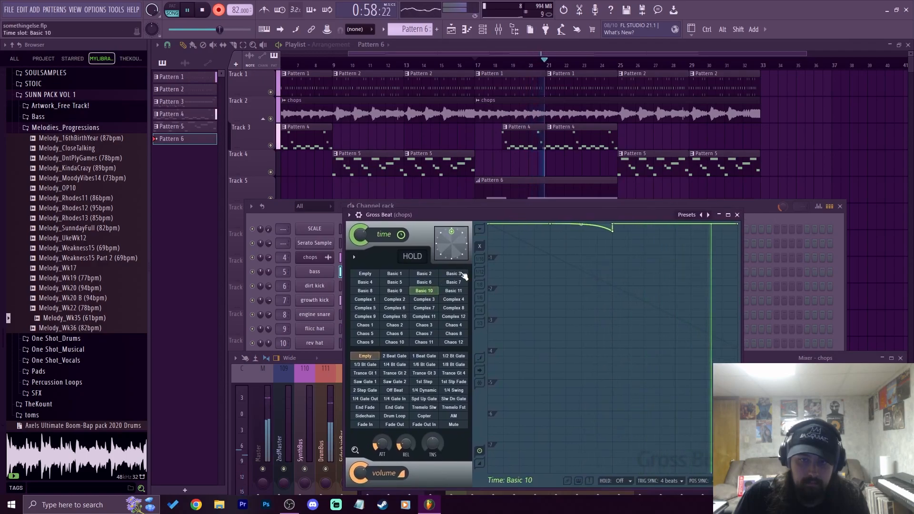
click(458, 274)
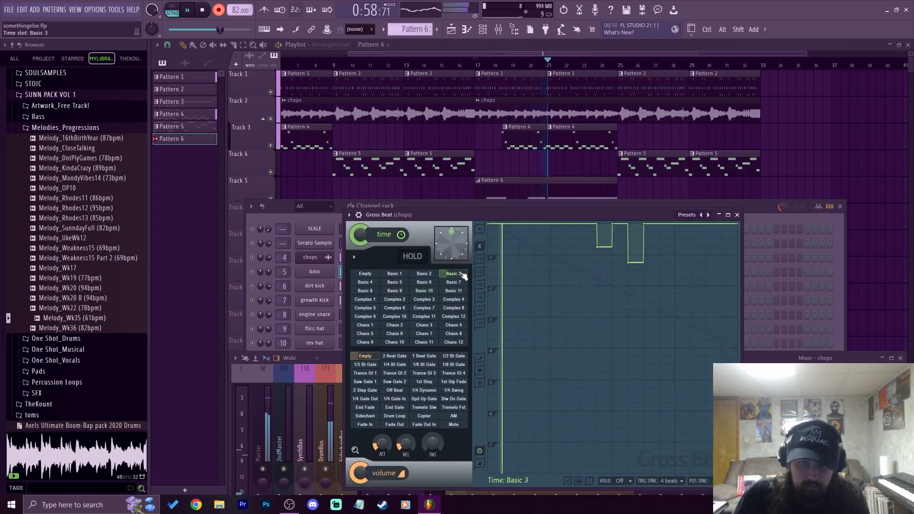
click(424, 291)
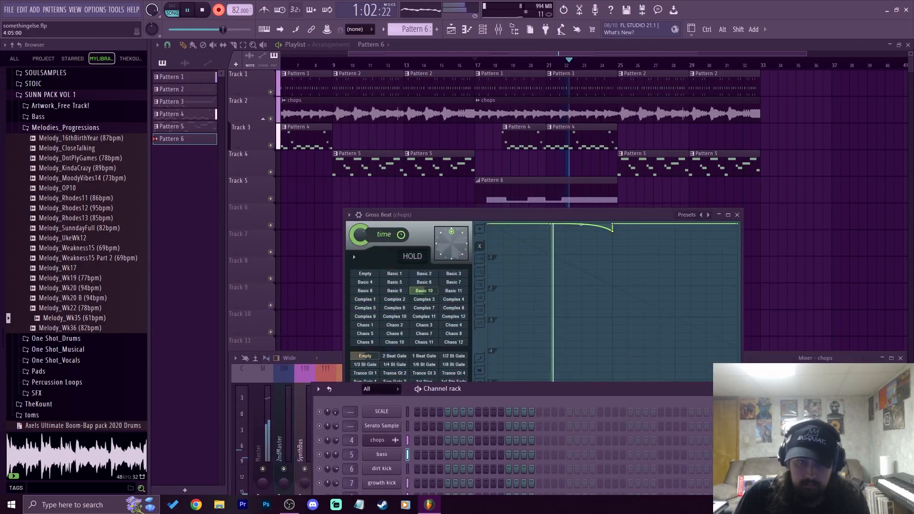
click(454, 274)
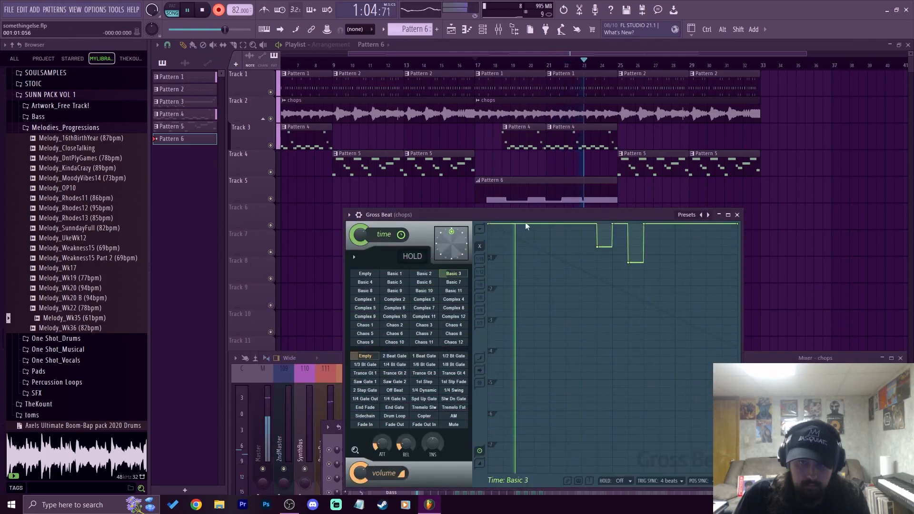
click(430, 292)
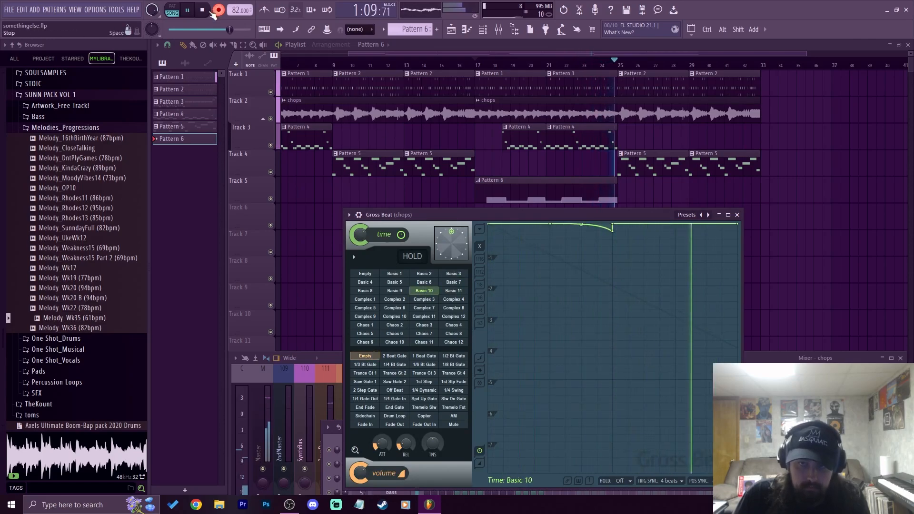
key(space)
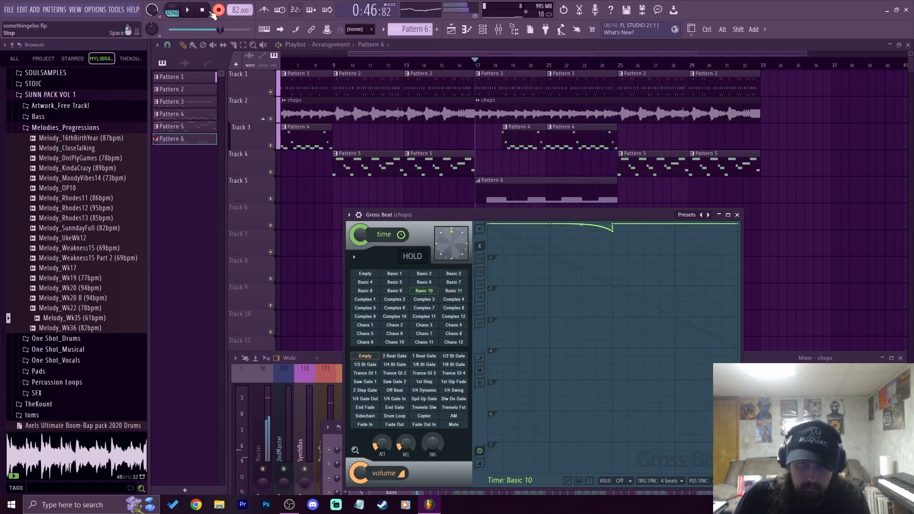
Open Pattern 6's Gross Beat time-slot events and fill the gap at the start of bar 1 with the Basic 3 level.
key(F12)
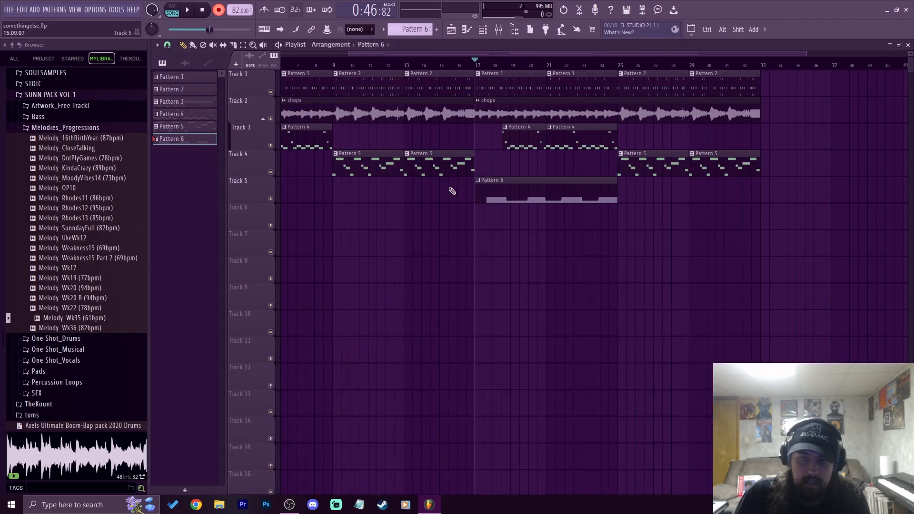
double_click(558, 183)
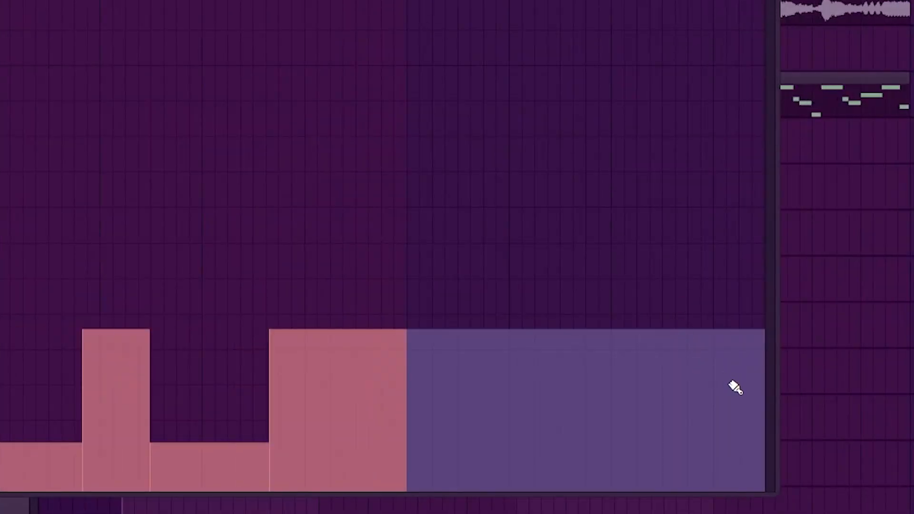
mouse_move(730, 382)
mouse_down()
mouse_move(756, 433)
mouse_move(742, 509)
mouse_move(396, 512)
mouse_up()
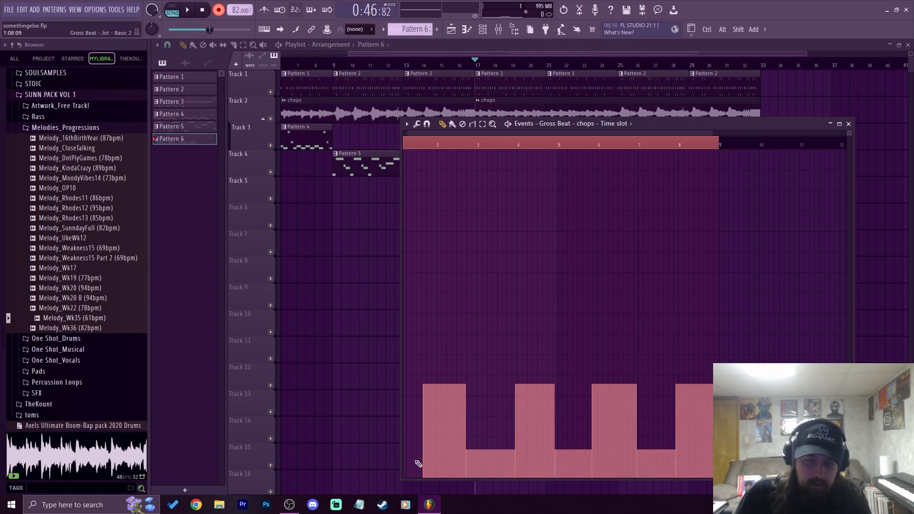
drag(418, 454, 379, 456)
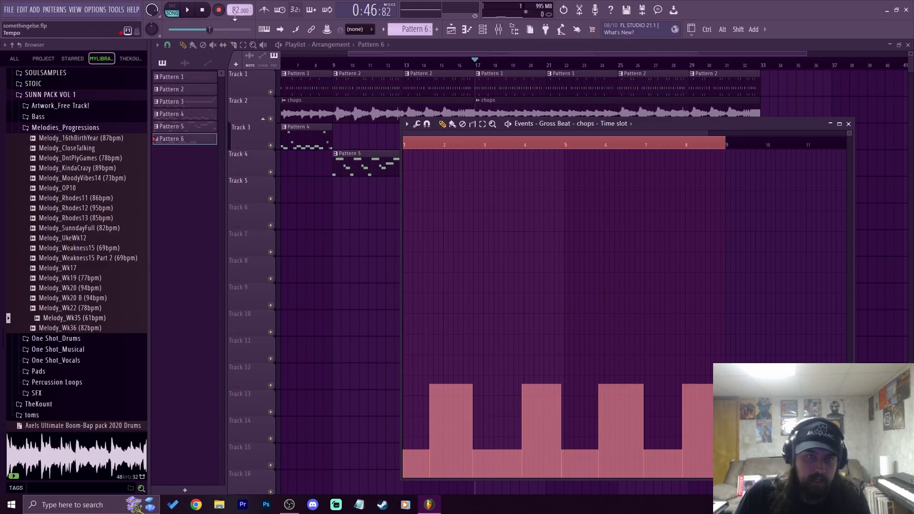
Open Gross Beat from the chops mixer track and arrange it beside the time-slot event editor.
click(499, 30)
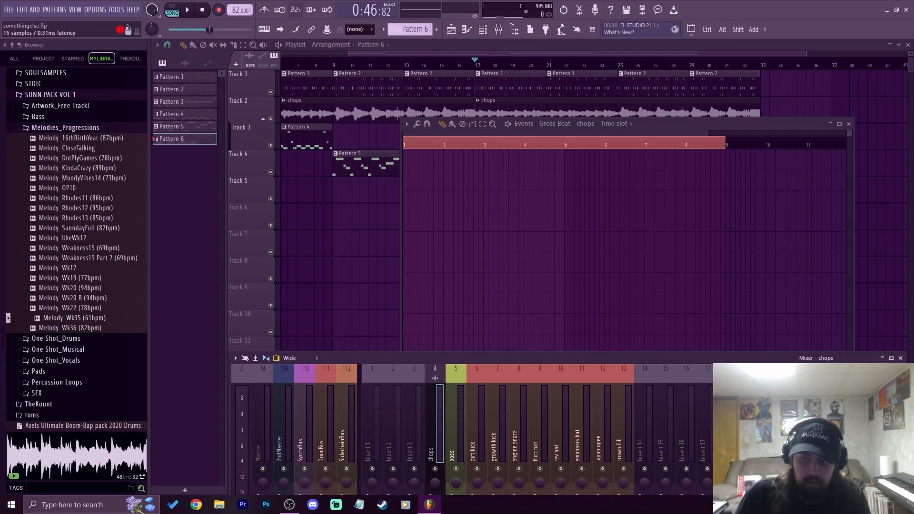
click(831, 398)
drag(658, 129, 740, 86)
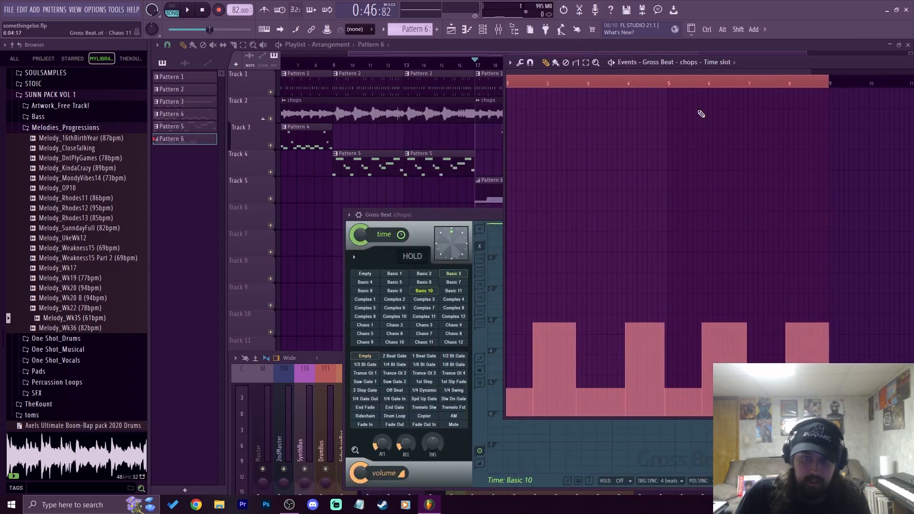
drag(464, 215, 236, 240)
Play from bar 17 with both windows in view to watch Gross Beat's time slot follow the recorded events.
key(space)
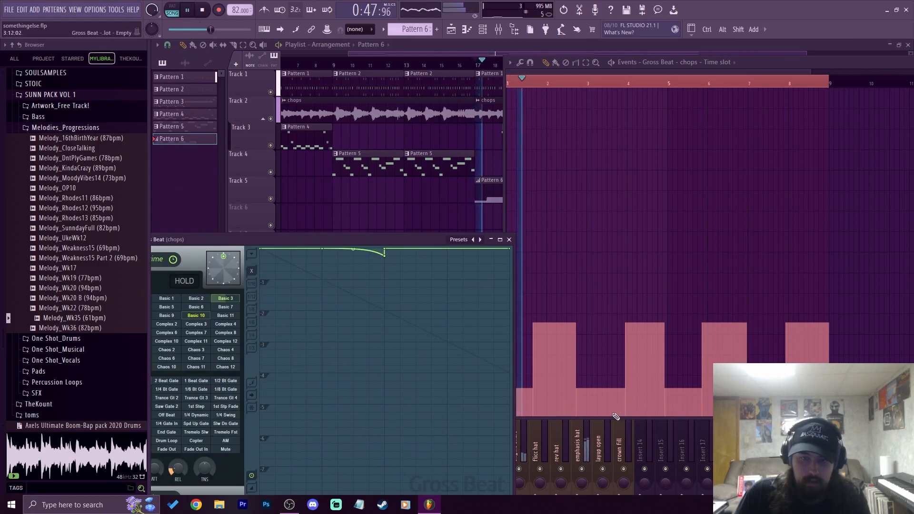
drag(296, 239, 366, 207)
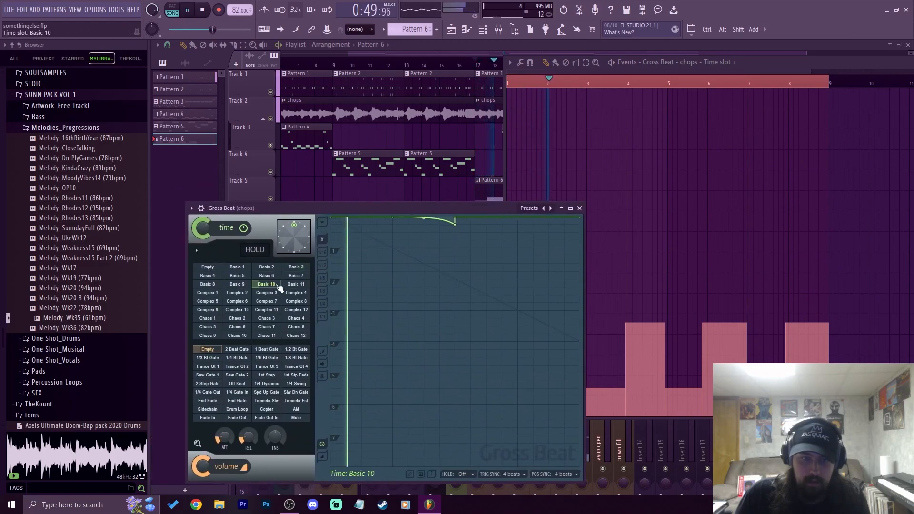
drag(446, 210, 508, 136)
drag(786, 60, 770, 53)
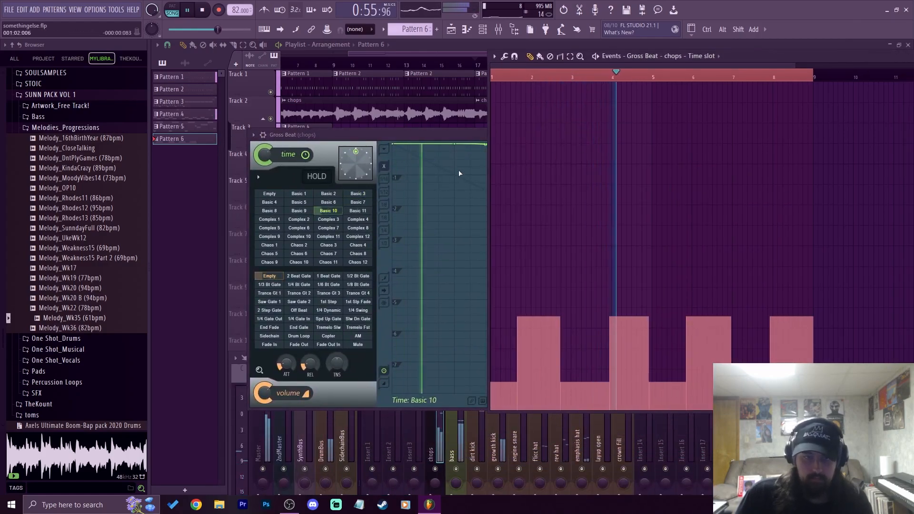
key(space)
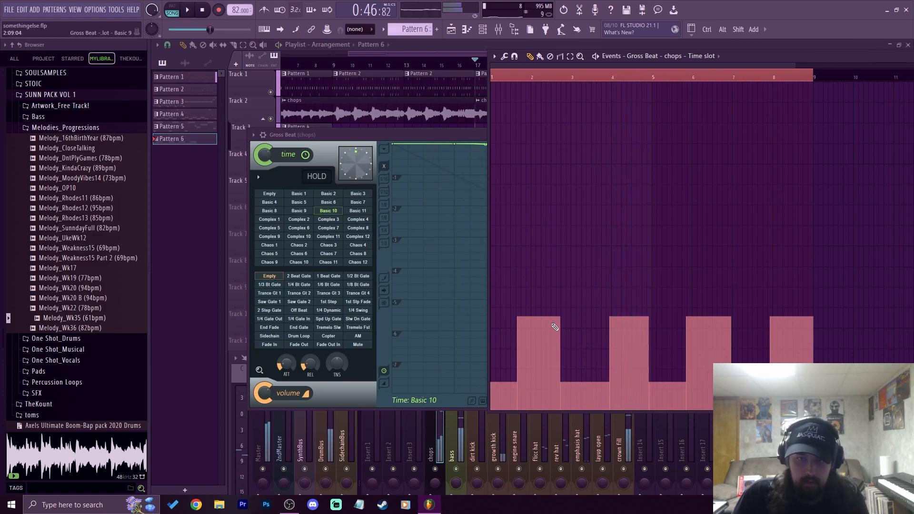
Try redrawing the first Basic 10 block near bar 2 with Complex slots such as Complex 10, and play it back.
mouse_move(549, 305)
mouse_down()
mouse_move(527, 262)
mouse_move(536, 218)
mouse_move(550, 203)
mouse_move(523, 205)
mouse_move(531, 224)
mouse_up()
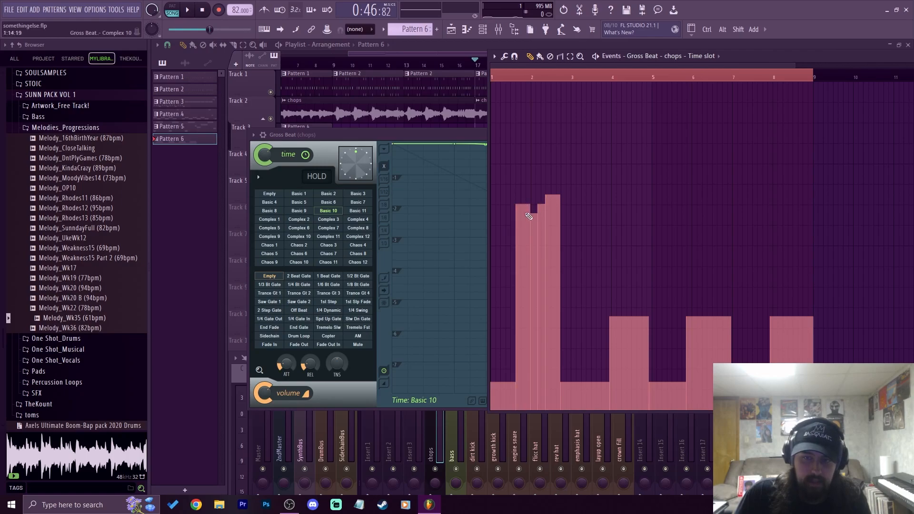
mouse_move(531, 256)
mouse_down()
mouse_move(523, 238)
mouse_move(511, 299)
mouse_move(529, 298)
mouse_up()
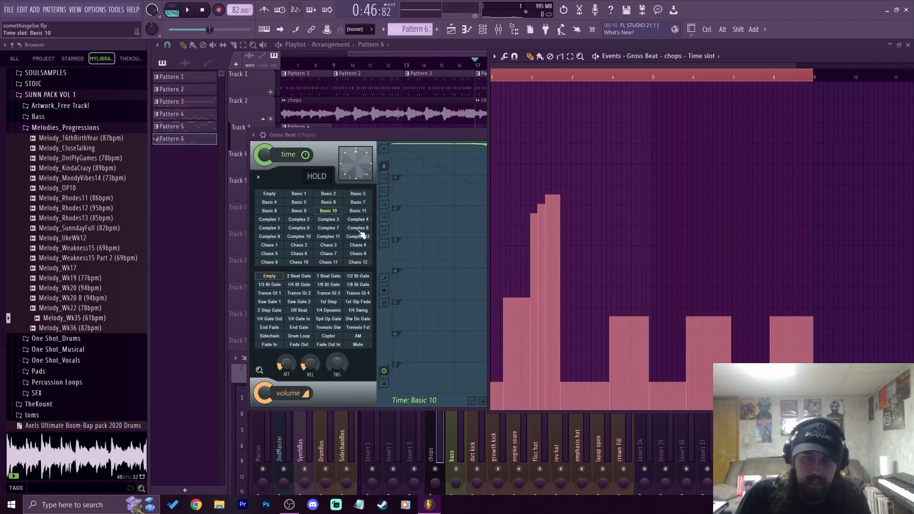
key(space)
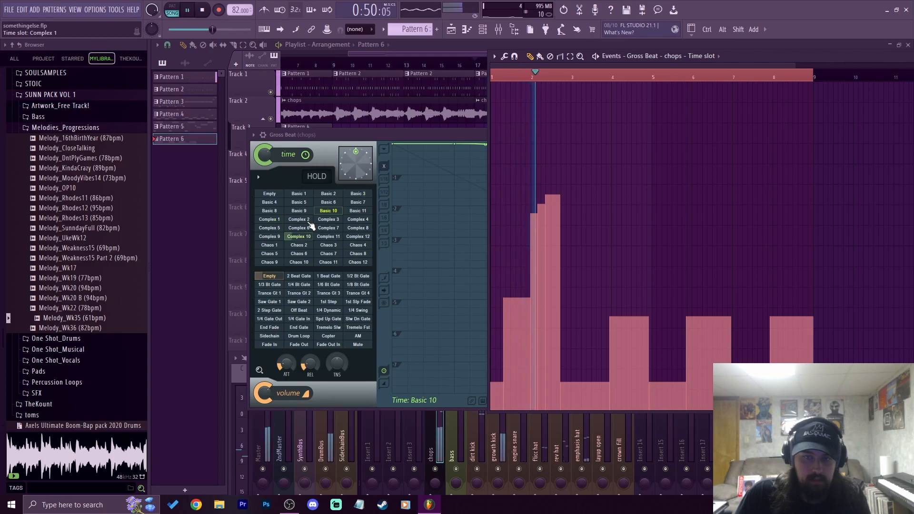
key(space)
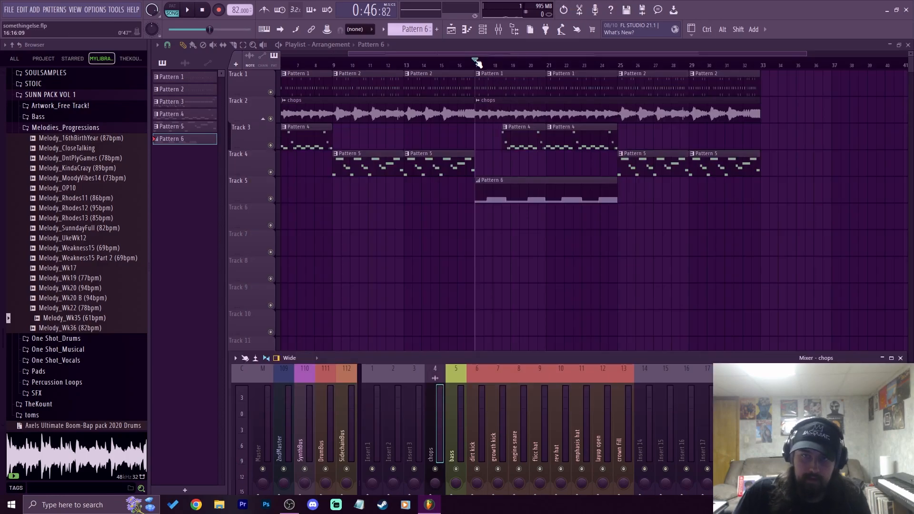
Select bars 17 to 25 in the playlist and create an automation clip for the chops track's Gross Beat mix level at 0%.
key(F9)
drag(476, 63, 622, 68)
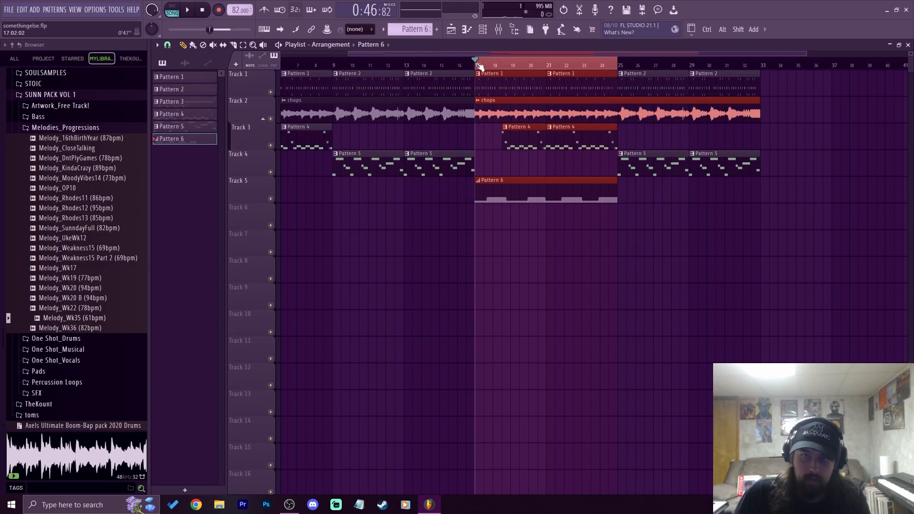
click(507, 31)
drag(722, 356, 440, 256)
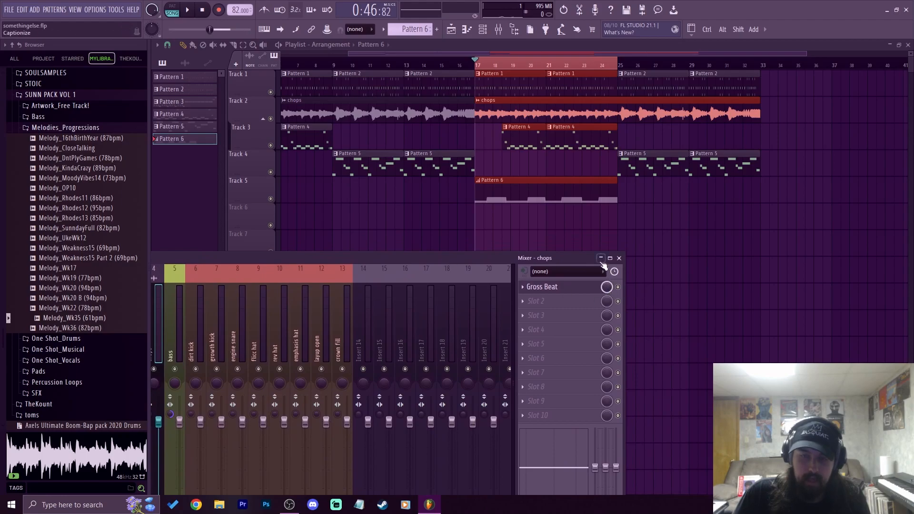
drag(575, 261, 559, 269)
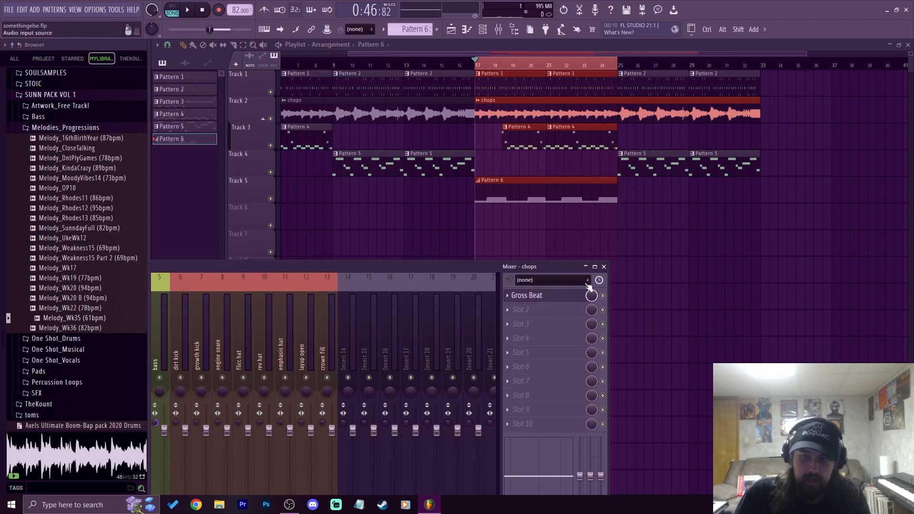
drag(553, 271, 546, 236)
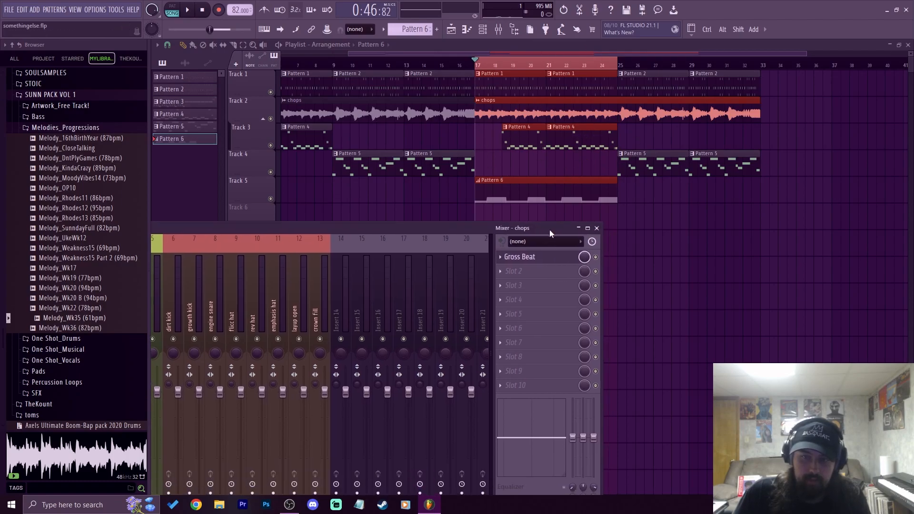
right_click(581, 264)
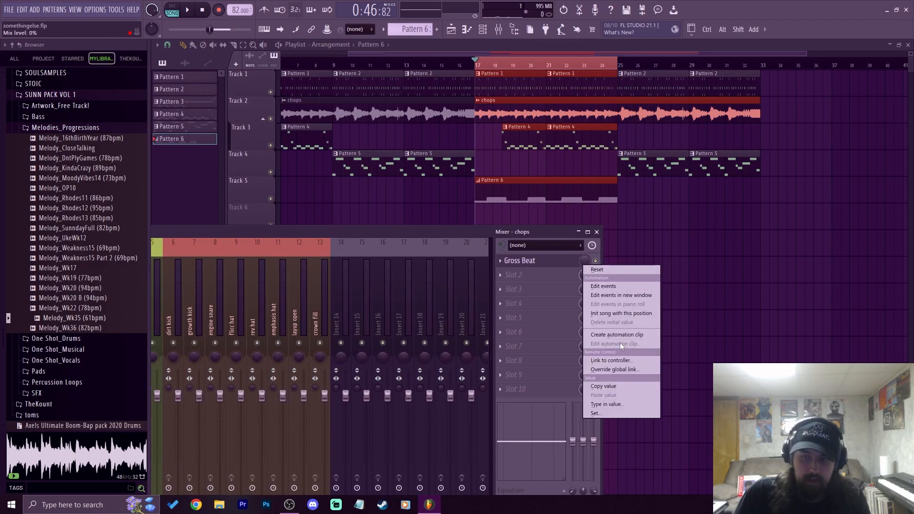
click(619, 343)
Add a point just after bar 17 in the mix level clip and raise it to the top with a steep rise.
scroll(380, 71, up, 6)
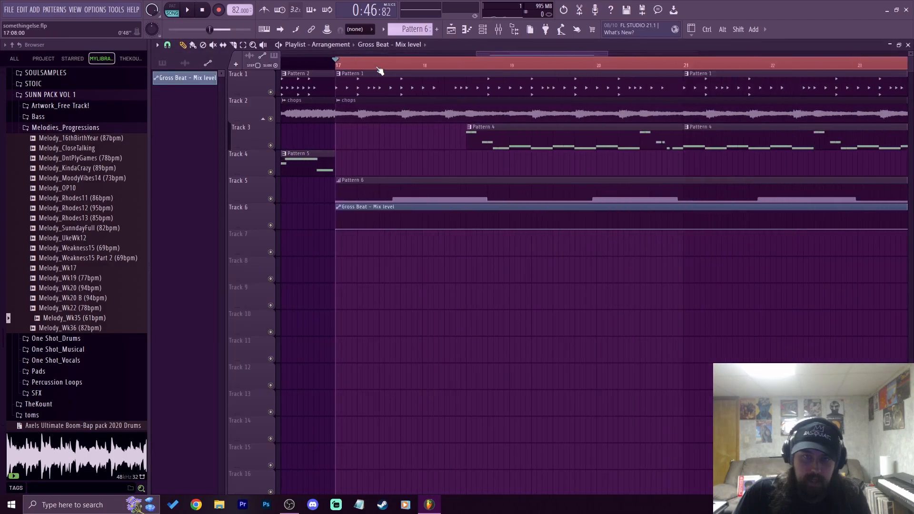
scroll(380, 71, down, 3)
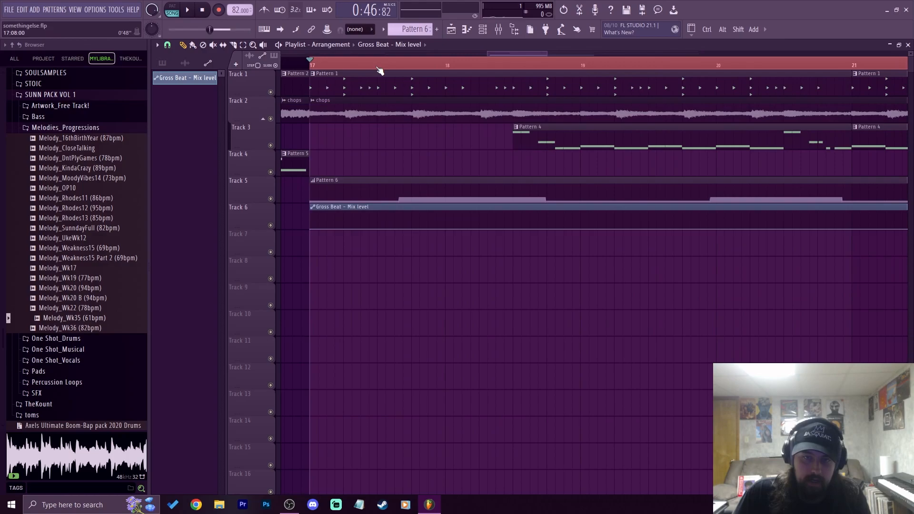
drag(333, 218, 336, 208)
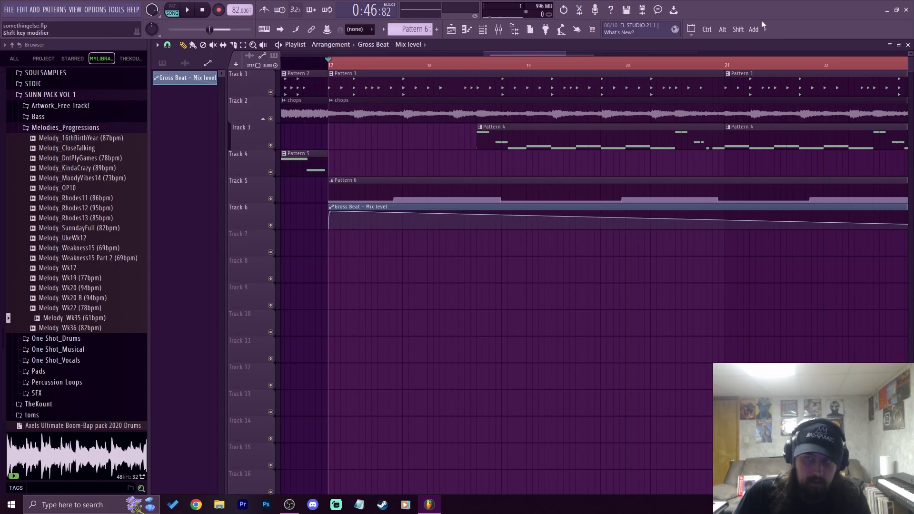
drag(910, 54, 911, 76)
drag(286, 281, 464, 359)
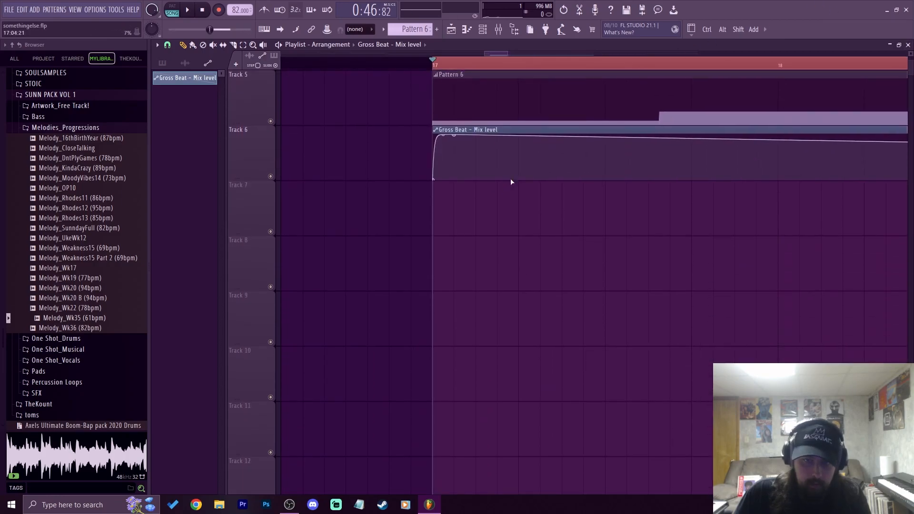
Try a softer tension and other curve settings on the mix level clip's opening rise at bar 17.
drag(442, 135, 444, 160)
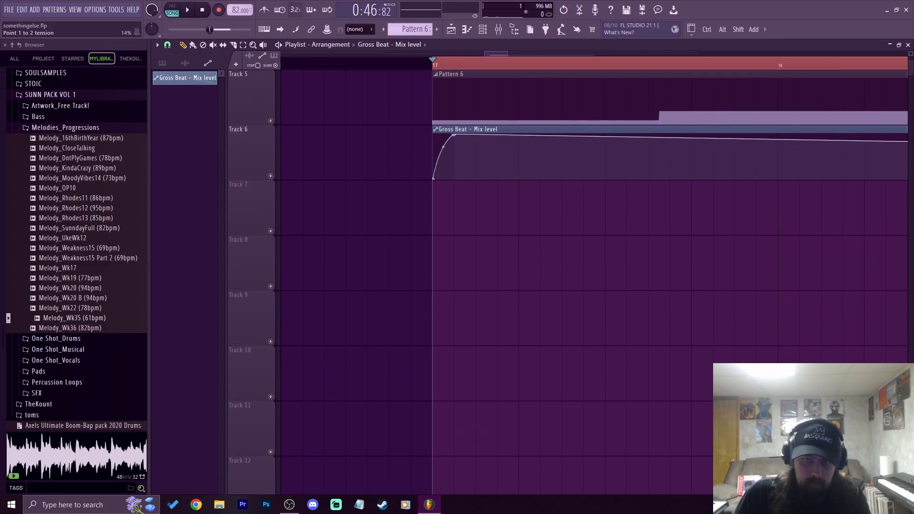
right_click(455, 135)
click(477, 148)
right_click(456, 159)
mouse_move(457, 160)
mouse_down()
mouse_move(454, 135)
mouse_move(444, 168)
mouse_up()
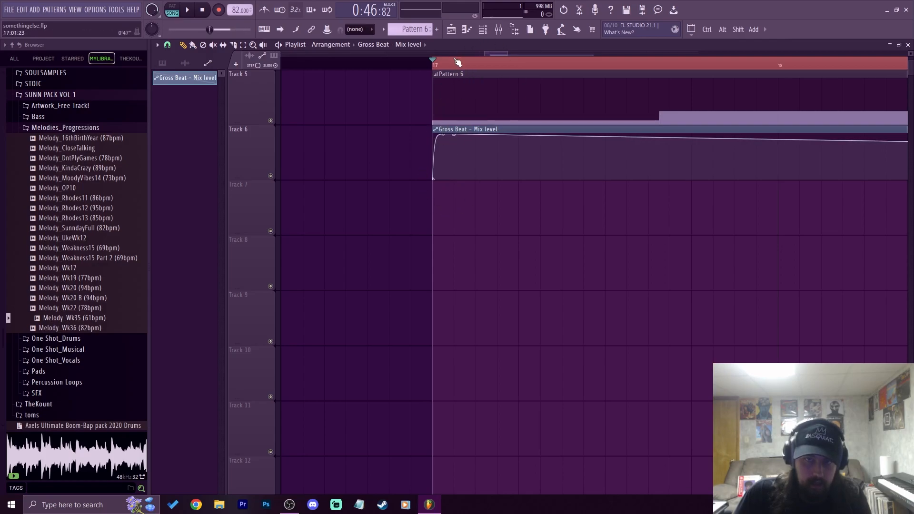
Add a point just before bar 25 and raise it to the top so the mix level holds until the clip's end.
scroll(457, 63, down, 6)
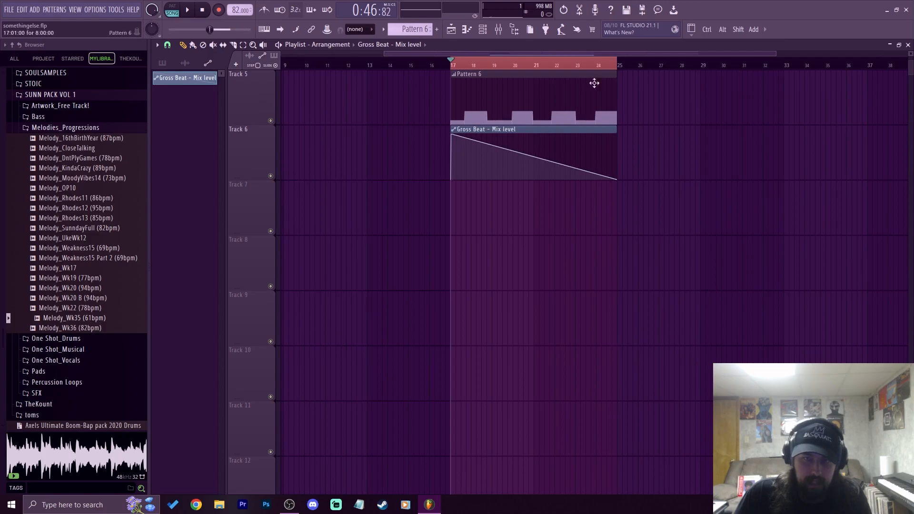
scroll(648, 55, up, 4)
scroll(648, 55, down, 4)
scroll(598, 68, up, 4)
scroll(598, 68, up, 3)
right_click(585, 143)
drag(584, 144, 589, 112)
scroll(554, 71, down, 4)
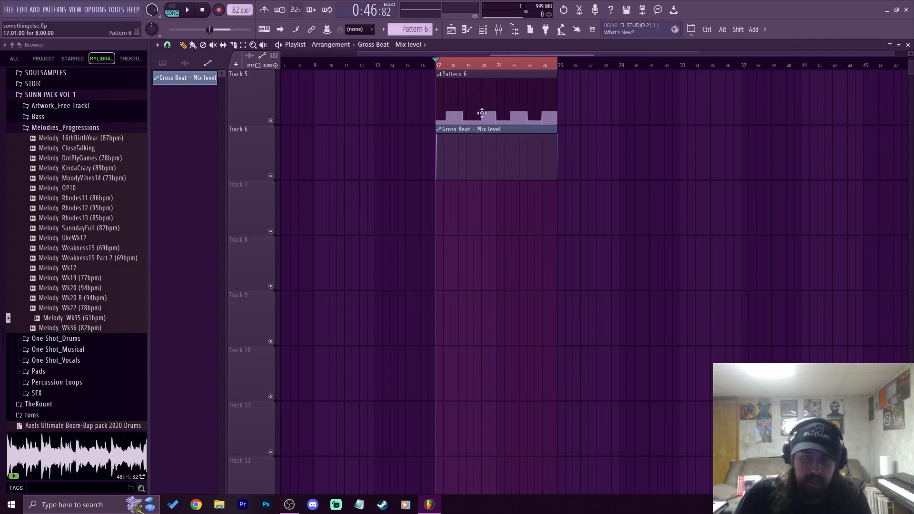
Play the arrangement from around bar 15 to hear the transition into the Gross Beat section, and return the playhead to bar 17.
scroll(516, 118, up, 4)
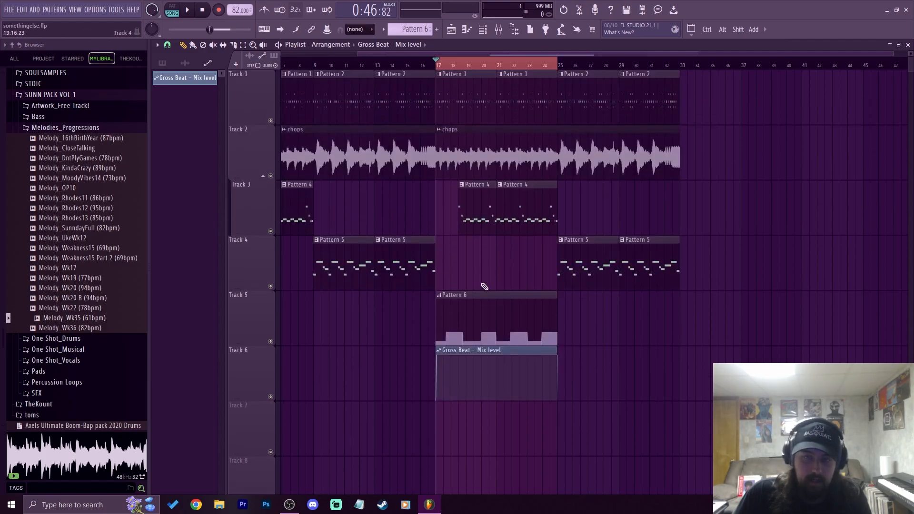
click(423, 65)
right_click(424, 65)
click(408, 65)
key(space)
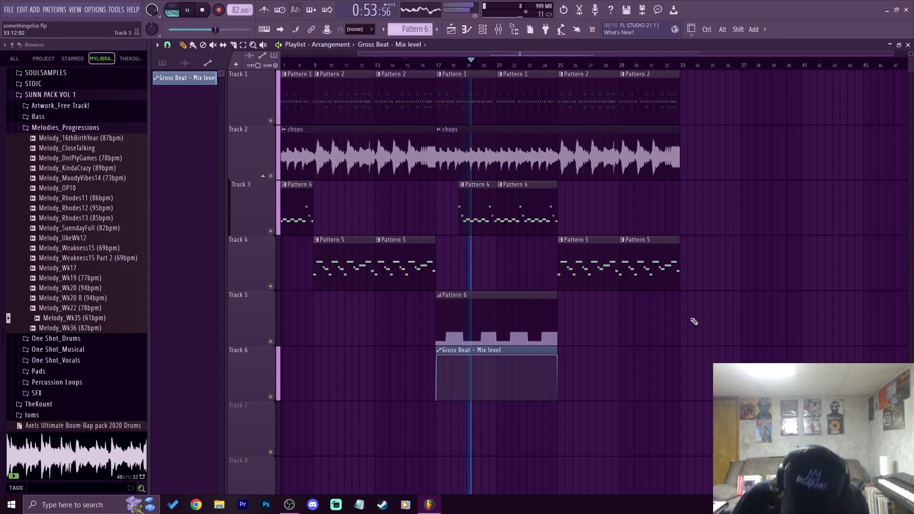
key(space)
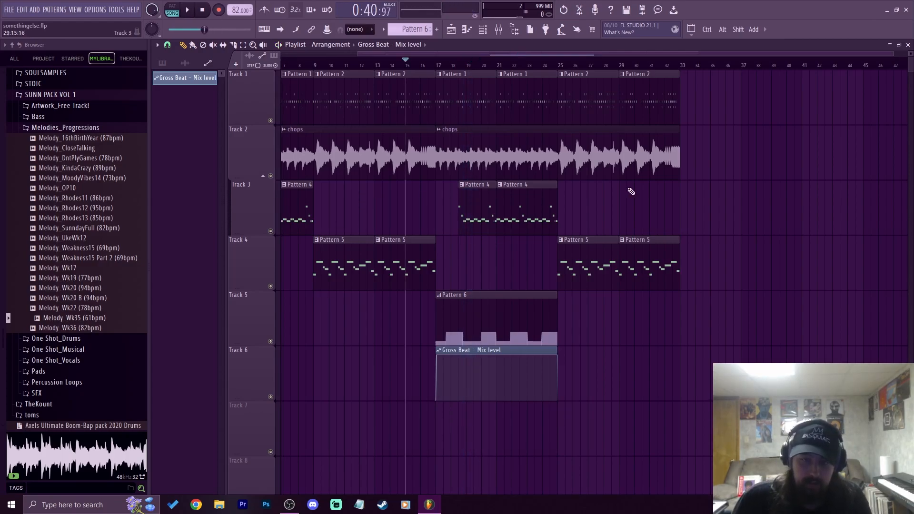
click(437, 66)
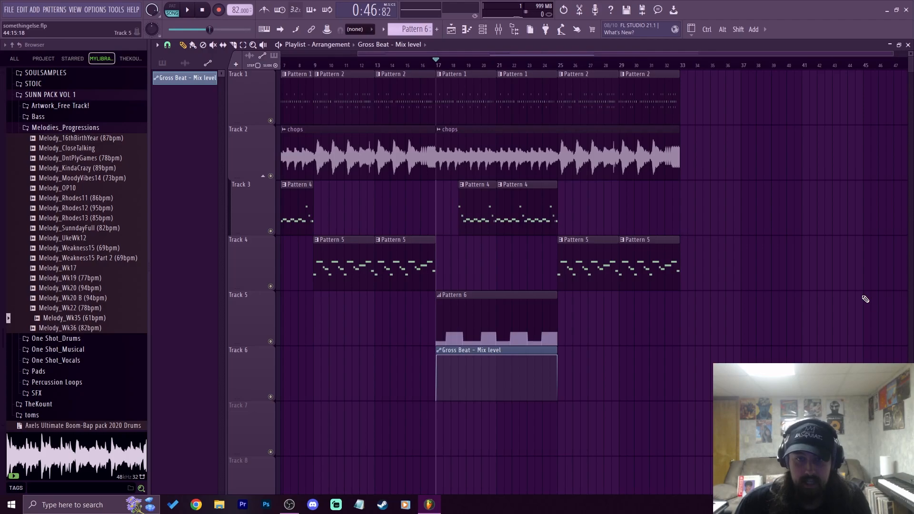
Check the existing Gross Beat on the chops mixer track and load a second Gross Beat into effect slot 2.
key(F9)
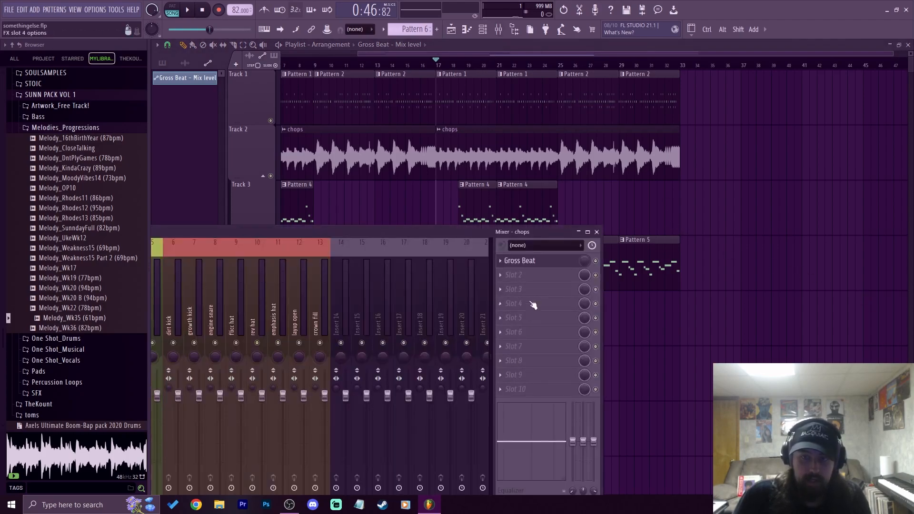
click(534, 265)
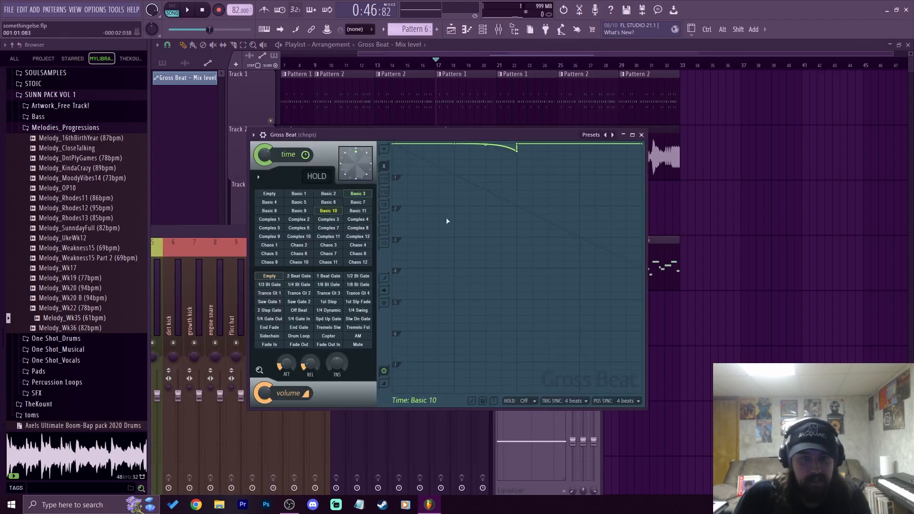
click(642, 134)
click(523, 281)
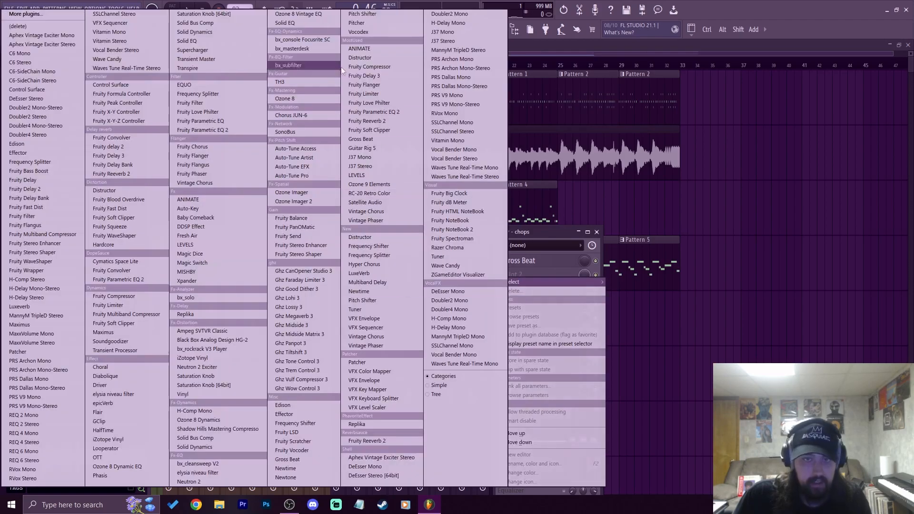
click(376, 140)
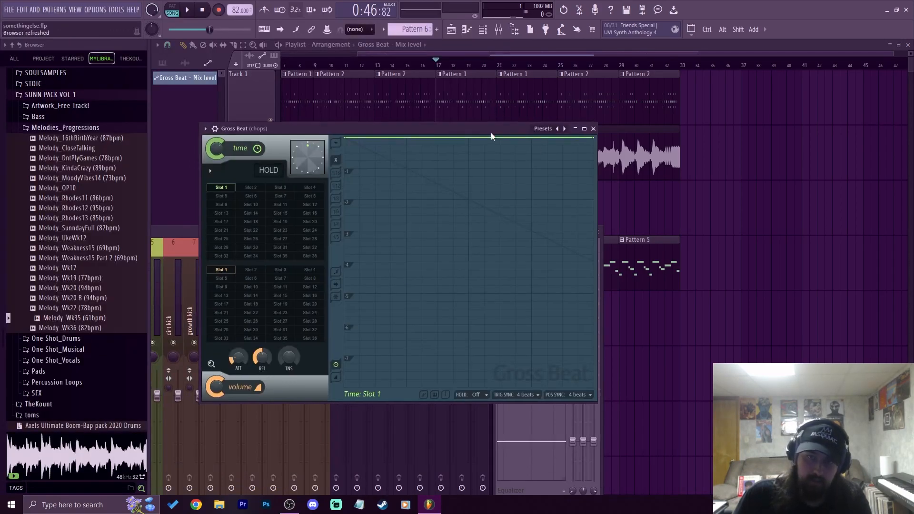
Try Gross Beat's crank and Momentary presets on the chops, sampling the 1/2 Speed, slow triplet and Vinyl Off time slots.
drag(485, 129, 588, 130)
click(642, 119)
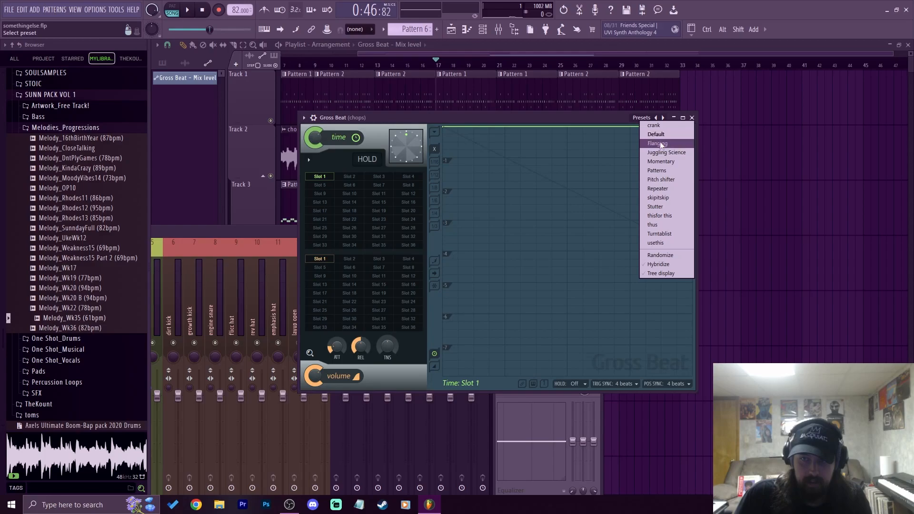
click(656, 126)
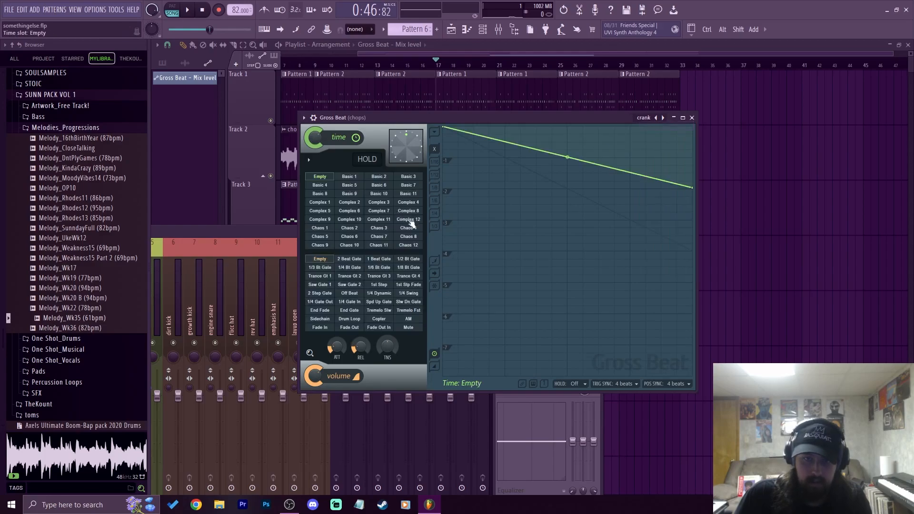
click(646, 119)
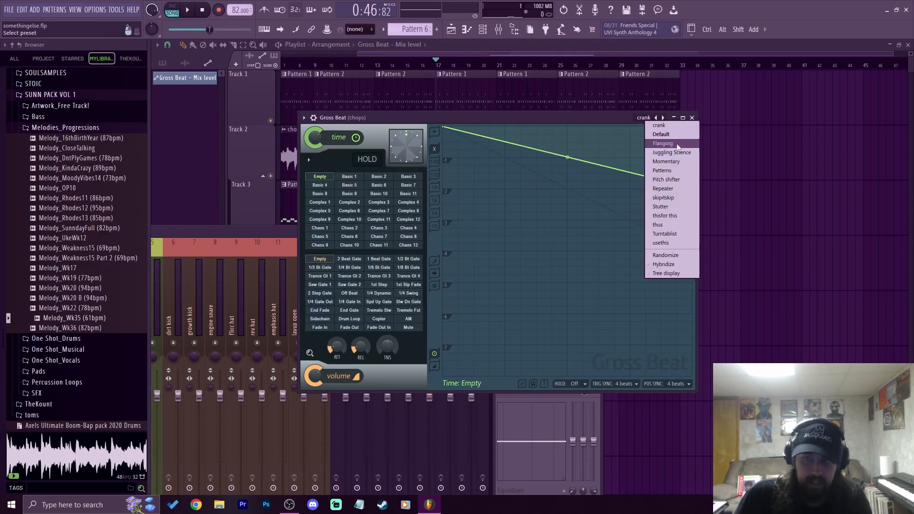
click(677, 162)
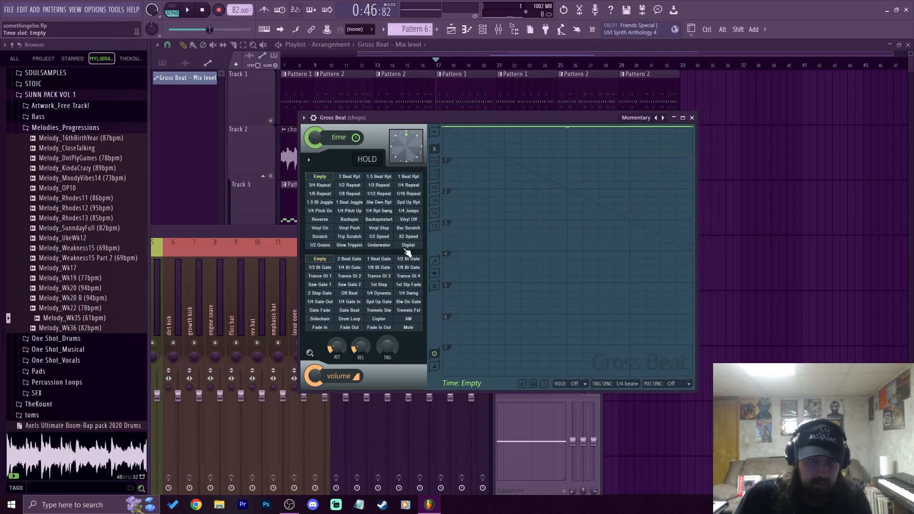
click(382, 238)
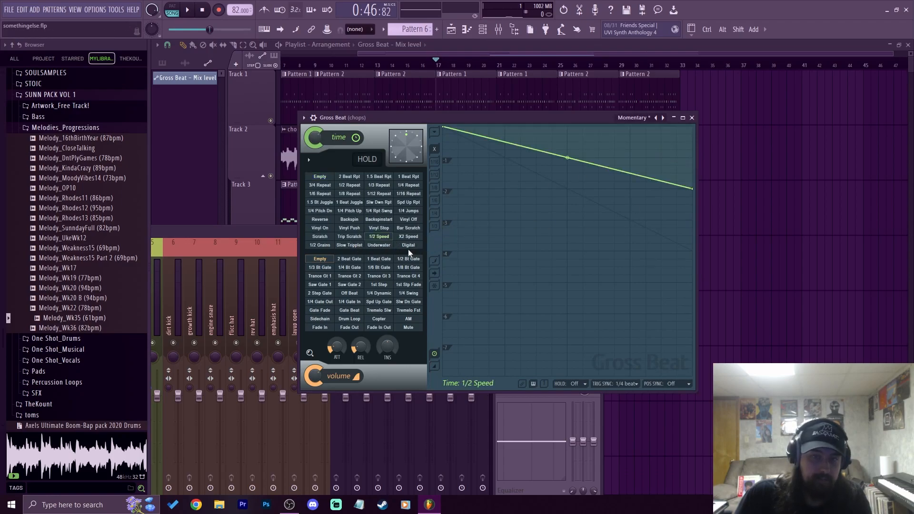
click(349, 246)
click(408, 220)
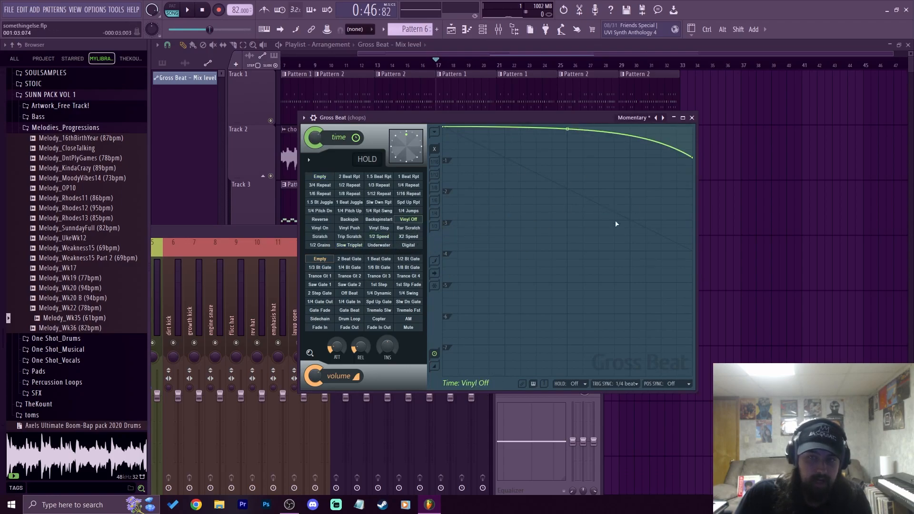
Try the Complex 3, Complex 6 and Complex 7 time slots of the Patterns preset and switch back to the crank preset.
click(635, 123)
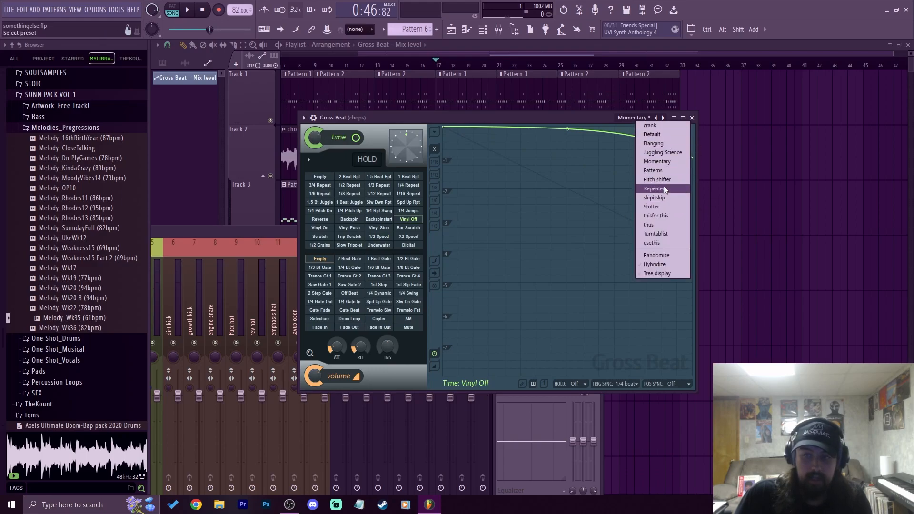
click(664, 171)
click(380, 202)
click(357, 212)
click(380, 211)
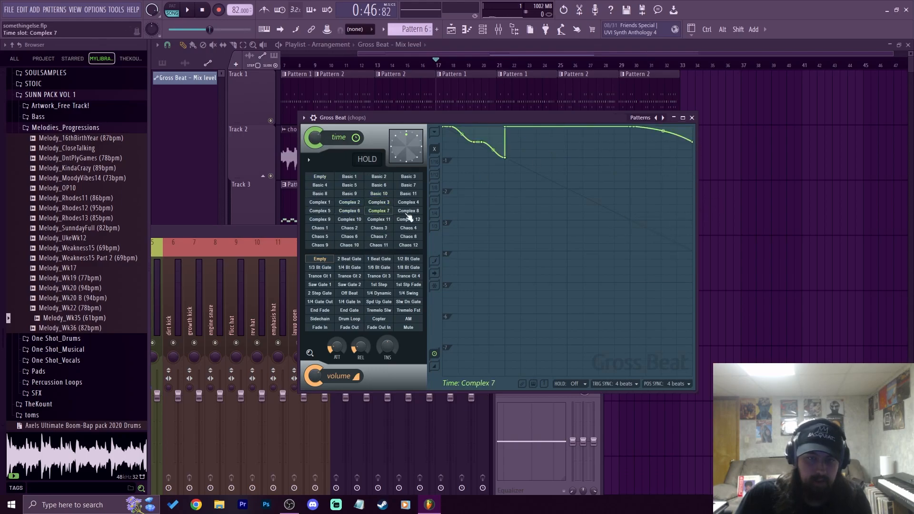
click(644, 126)
click(638, 136)
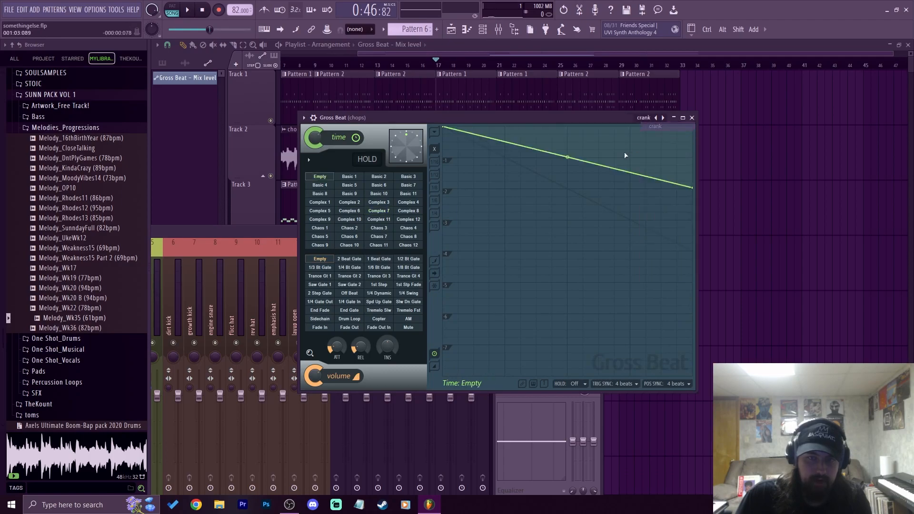
Load the Patterns preset and compare its Basic, Complex and Chaos time slots, ending on Chaos 3.
click(650, 118)
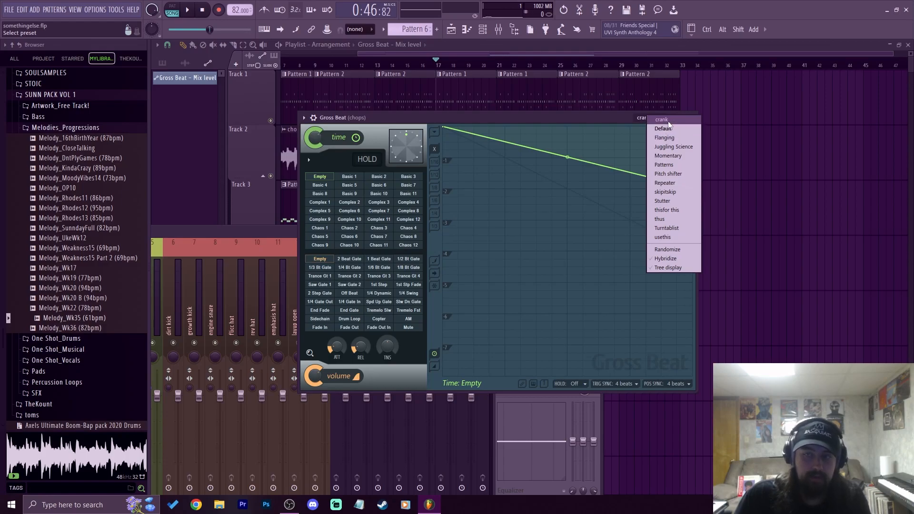
click(667, 165)
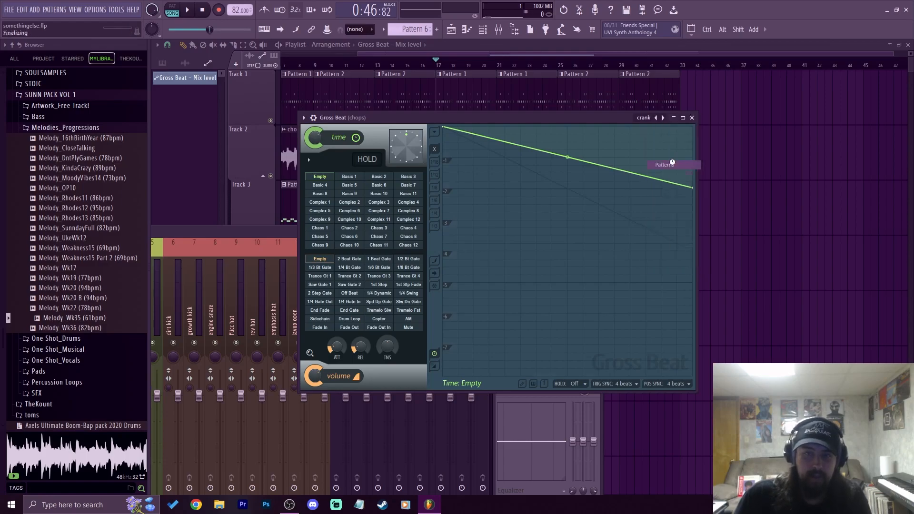
click(408, 178)
click(396, 185)
click(372, 187)
click(411, 184)
click(416, 202)
click(383, 196)
click(383, 202)
click(358, 197)
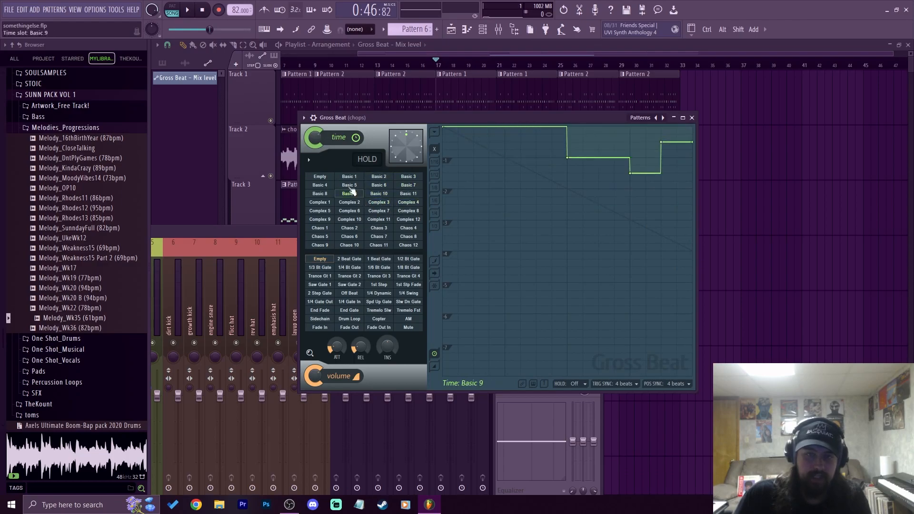
click(353, 218)
click(363, 227)
click(384, 230)
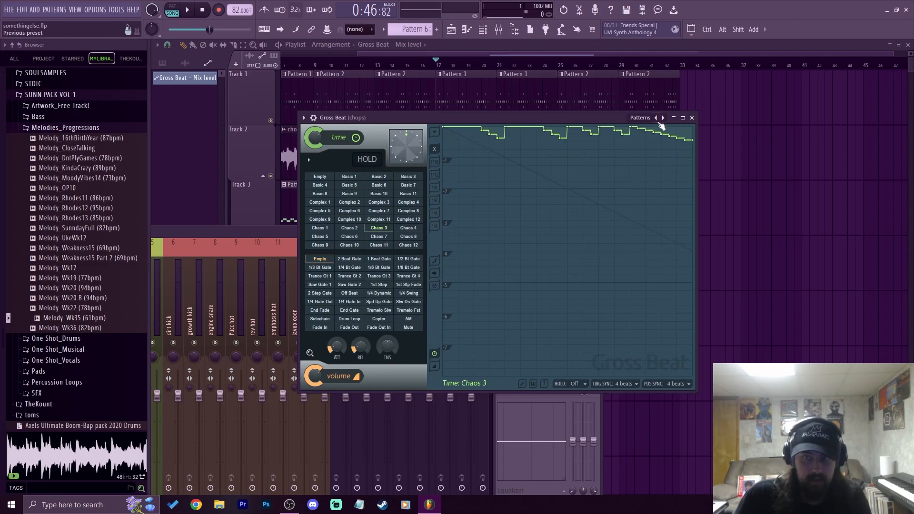
Compare the gate and step volume slots of the Patterns preset and return the volume slot to Empty.
click(366, 286)
click(355, 303)
click(378, 296)
click(351, 279)
click(360, 294)
click(377, 304)
click(330, 294)
click(351, 301)
click(408, 284)
click(320, 267)
click(320, 259)
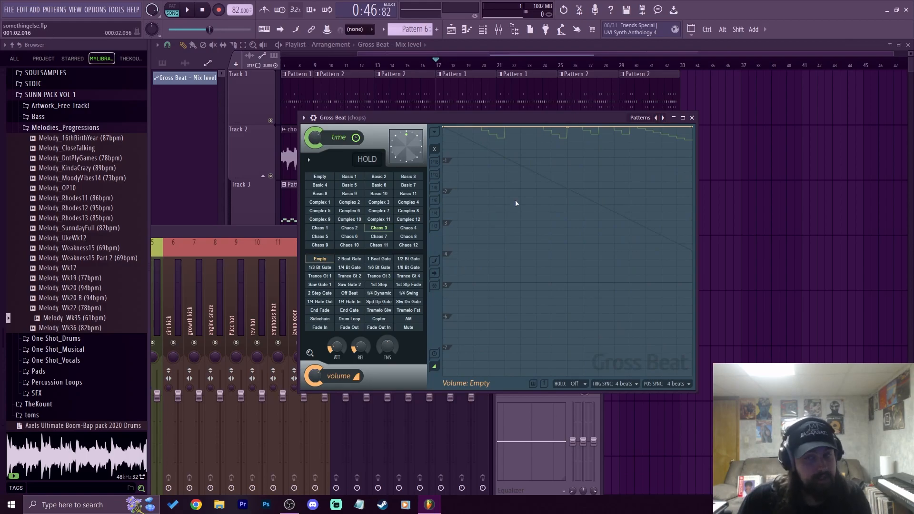
Switch Gross Beat to the Stutter preset and compare its stutter time slots, ending on Stut 10.
click(663, 117)
click(379, 193)
click(408, 186)
click(347, 187)
click(322, 201)
click(378, 196)
Load the Turntablist preset and audition time slots Scrt Patt 6 and Scrt Patt 9 during playback from bar 17.
click(642, 119)
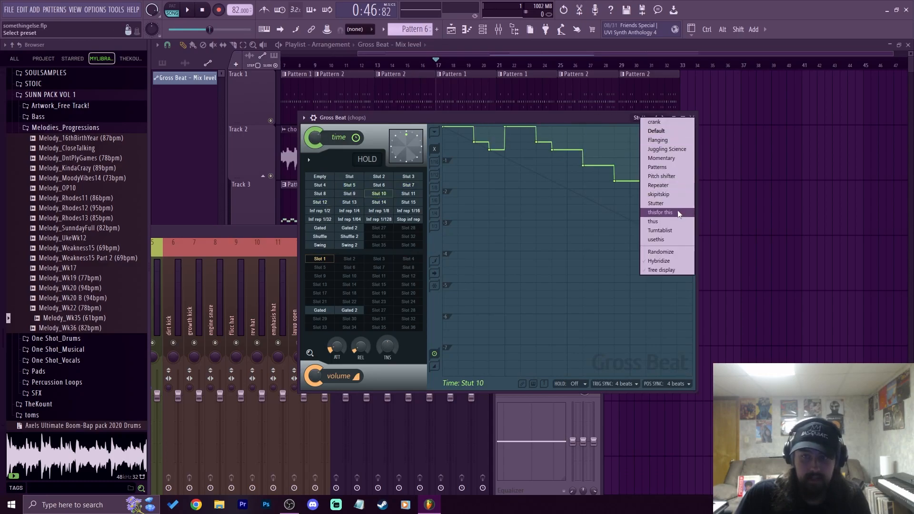
click(660, 230)
click(380, 186)
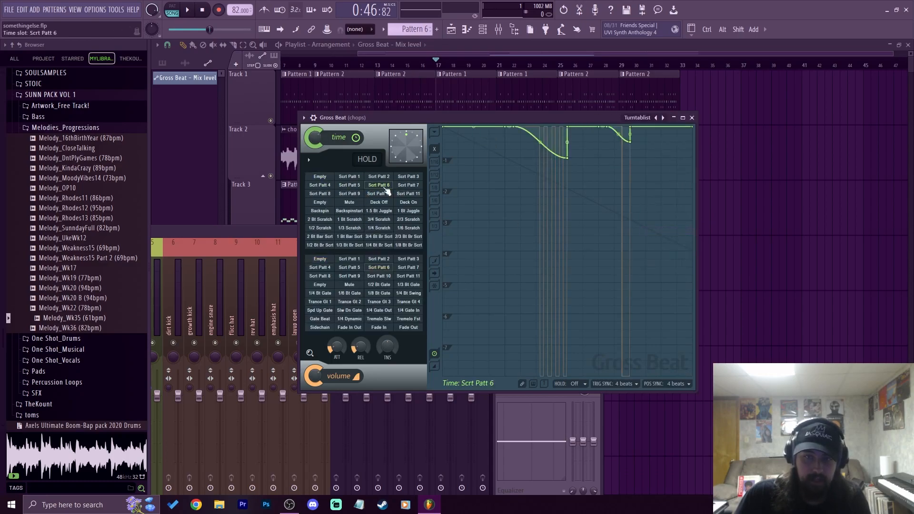
key(space)
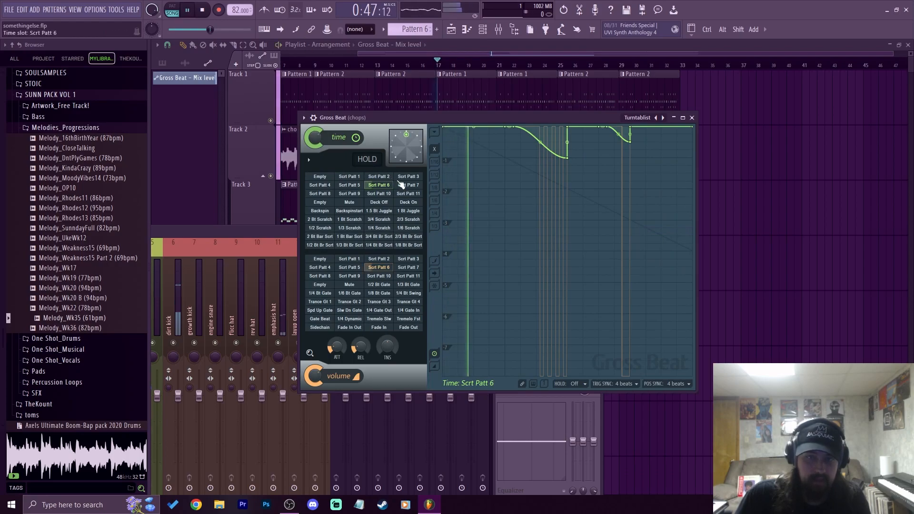
click(350, 193)
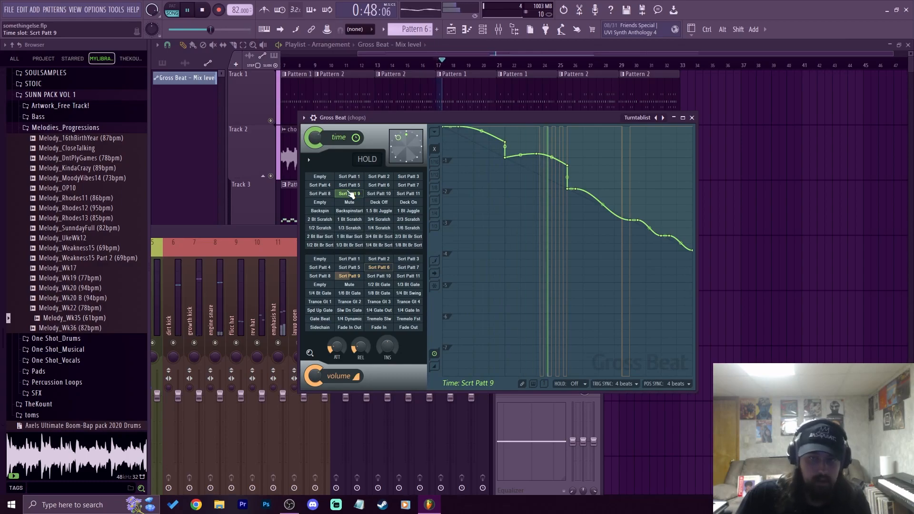
key(space)
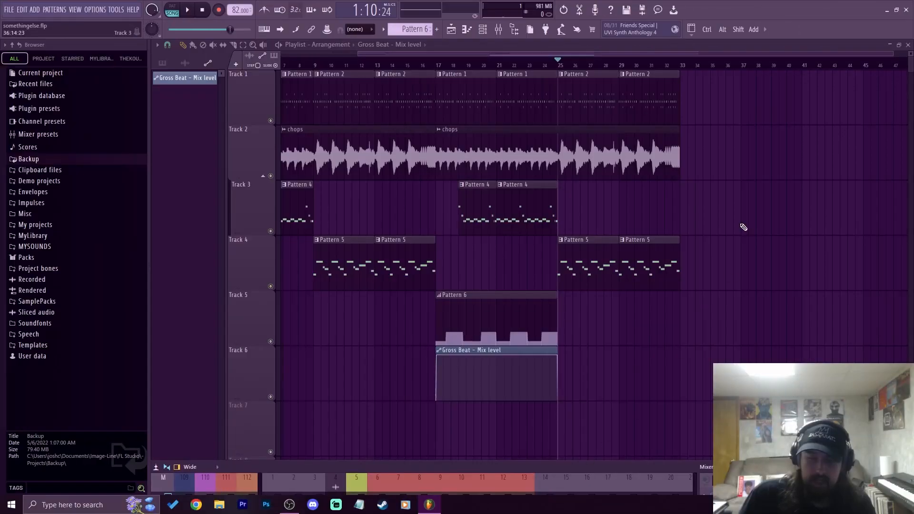
Replace the Fruity Limiter in the master track's first effect slot with Fruity Love Philter.
key(F9)
drag(626, 121, 614, 497)
click(779, 174)
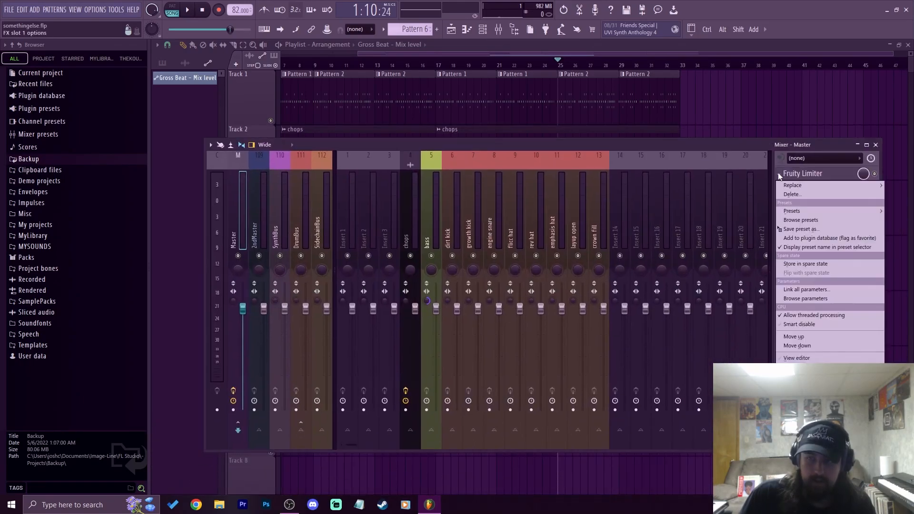
mouse_move(792, 186)
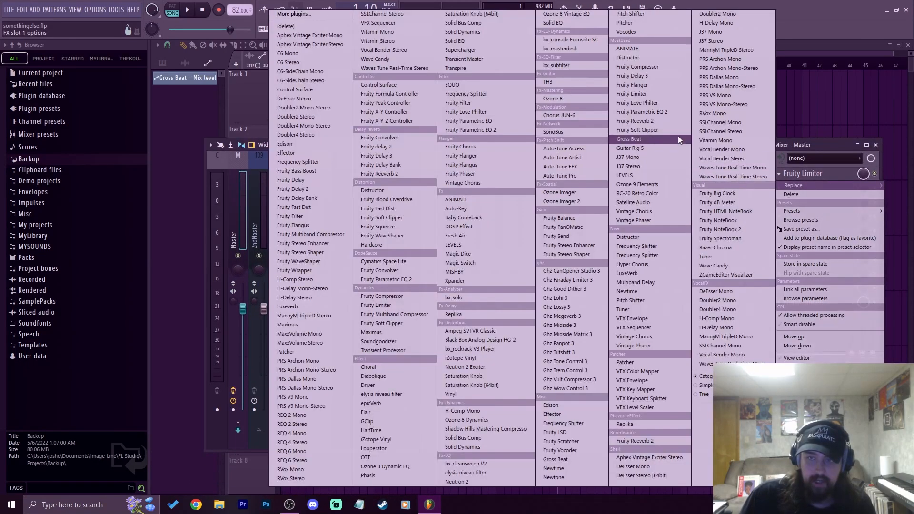
click(683, 120)
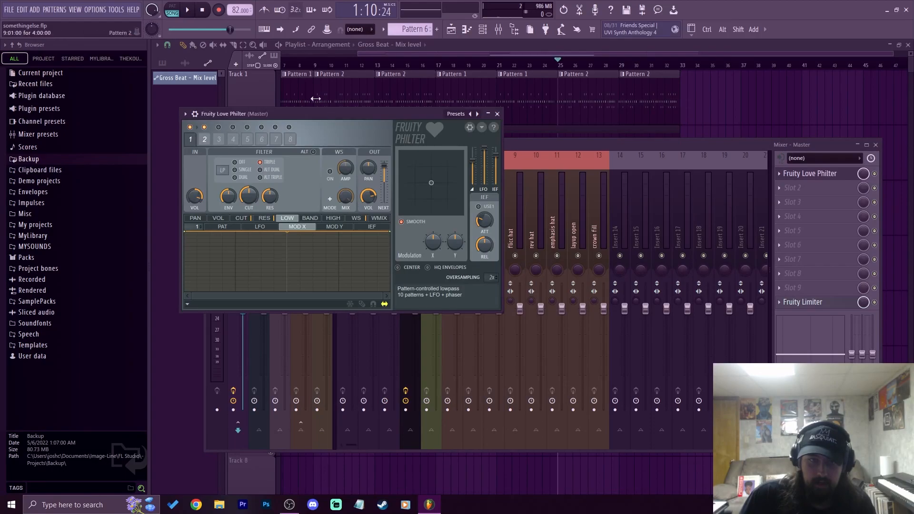
Try the PC lowpass + phaser preset in Fruity Love Philter, testing its filter cutoff during playback from bar 25.
drag(302, 110, 448, 111)
right_click(622, 119)
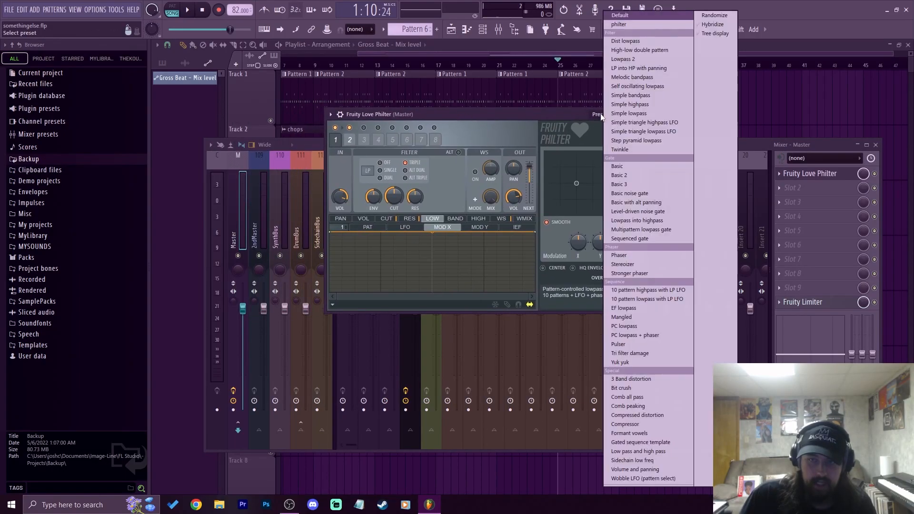
click(638, 333)
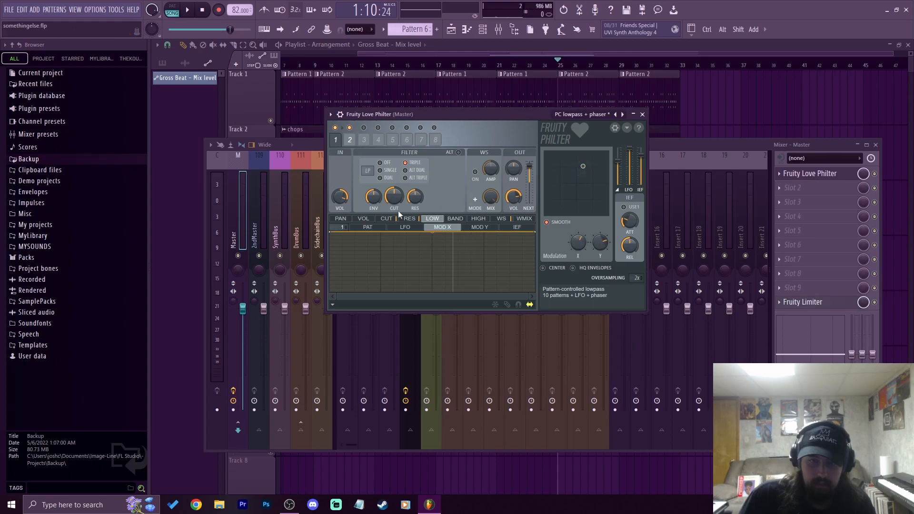
key(space)
drag(394, 197, 416, 231)
key(space)
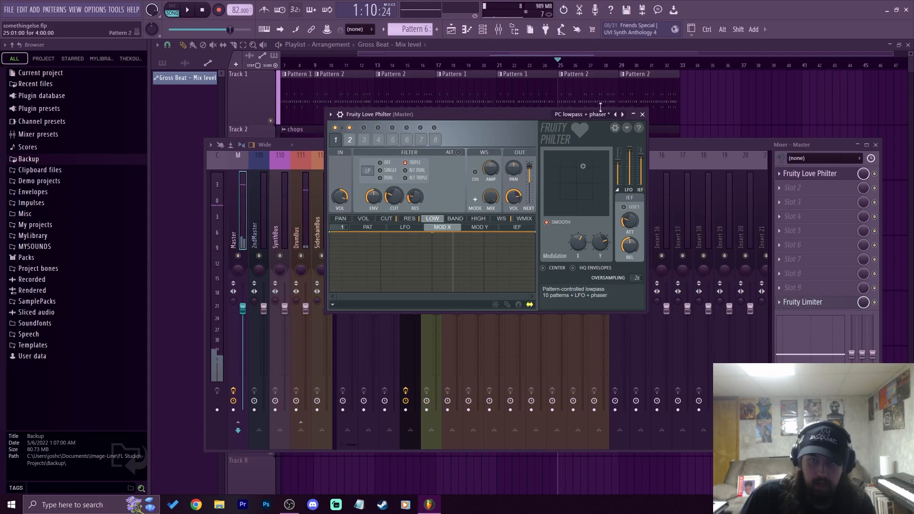
Load the Simple lowpass preset in Fruity Love Philter and test it during playback with the cutoff lowered to about 19%.
click(581, 114)
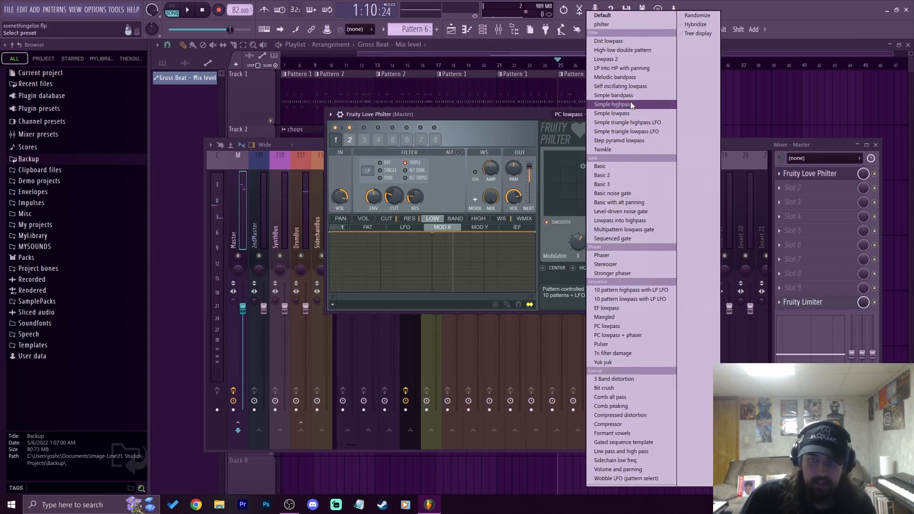
click(612, 113)
key(space)
drag(394, 197, 394, 204)
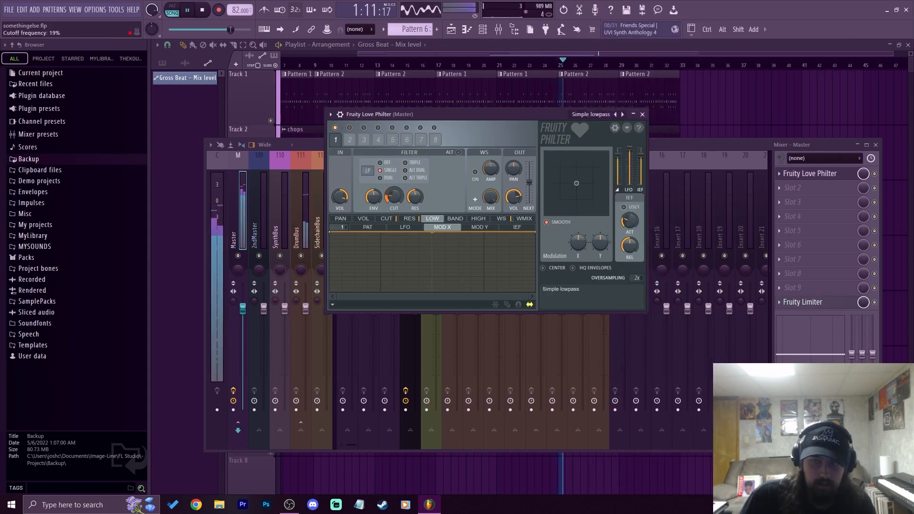
key(space)
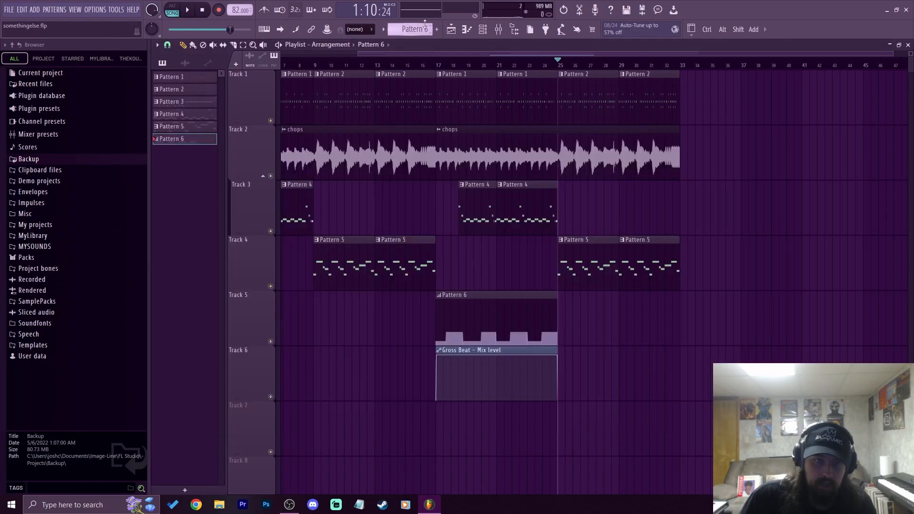
Place an empty Pattern 7 clip on Track 7 and stretch it from bar 25 to bar 33.
scroll(425, 26, up, 1)
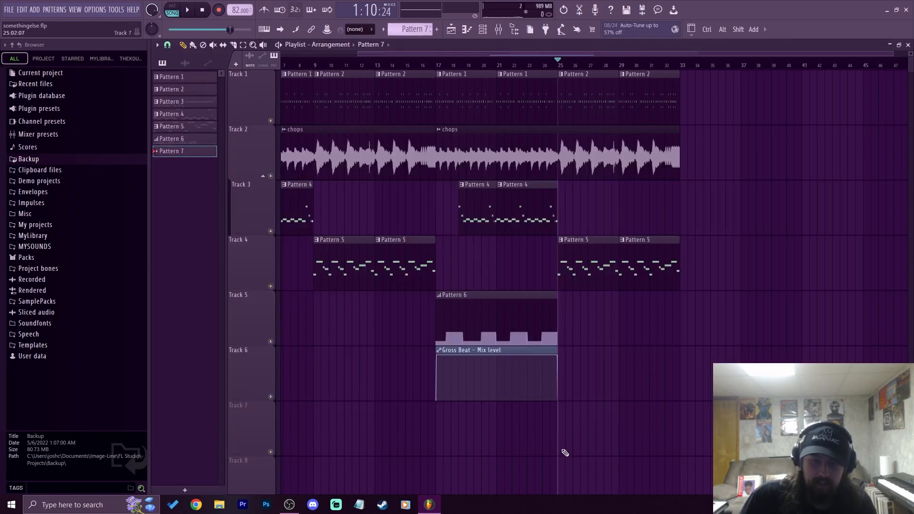
click(560, 431)
drag(573, 433, 680, 433)
Reopen Fruity Love Philter from the master track and minimize the mixer to leave the playlist visible.
click(499, 29)
click(498, 30)
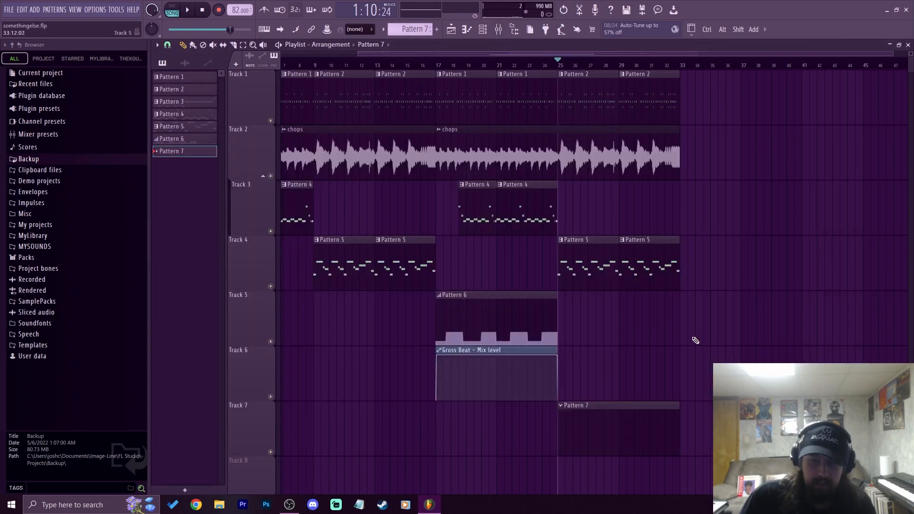
click(499, 30)
click(499, 30)
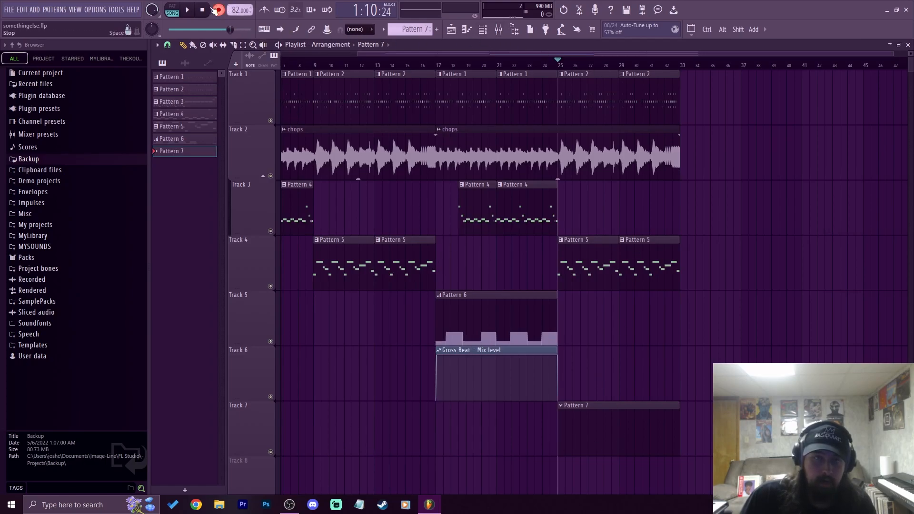
click(499, 30)
click(829, 174)
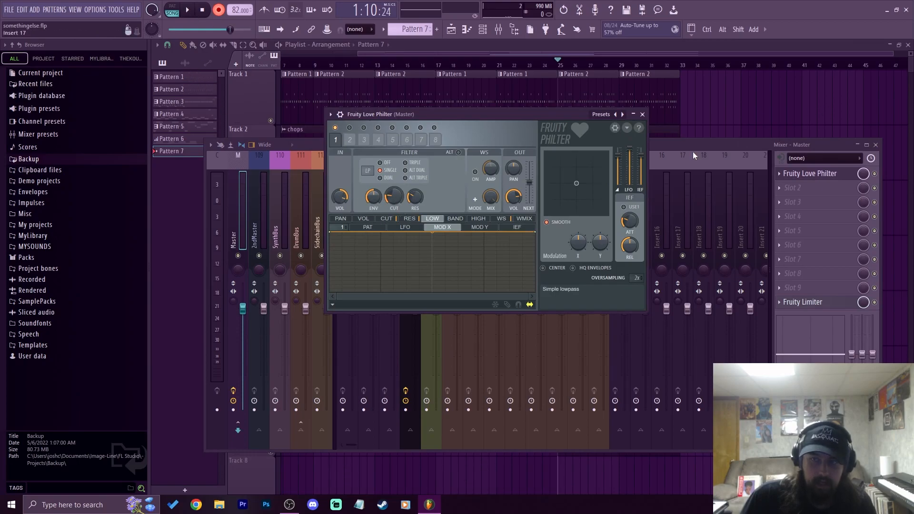
click(858, 145)
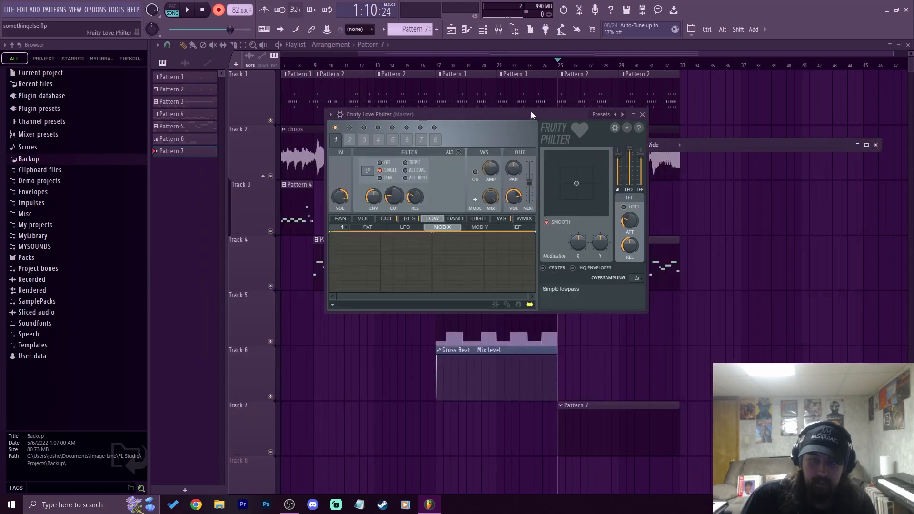
Try recording Fruity Love Philter's filter cutoff by hand into the Pattern 7 clip from bar 25, and undo the take.
drag(531, 112, 613, 174)
scroll(849, 212, down, 5)
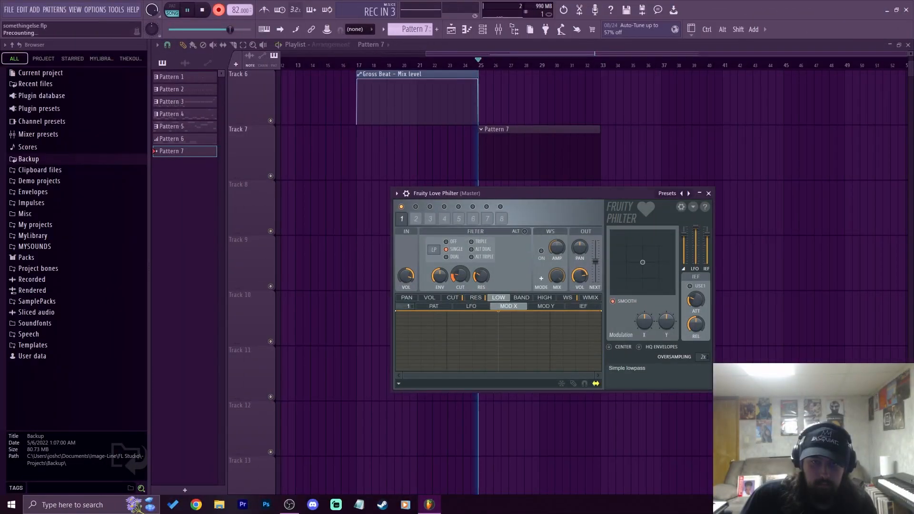
mouse_move(460, 275)
mouse_down()
mouse_move(460, 207)
mouse_move(460, 279)
mouse_move(459, 235)
mouse_up()
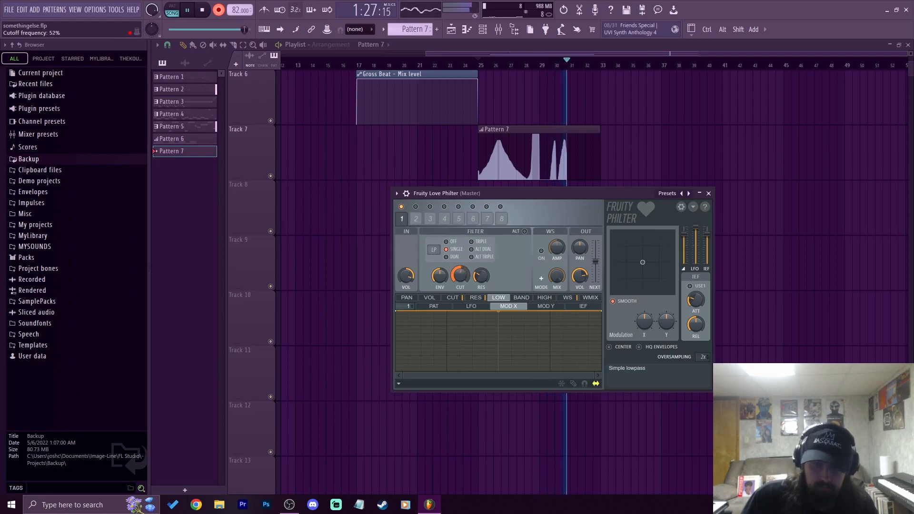
key(space)
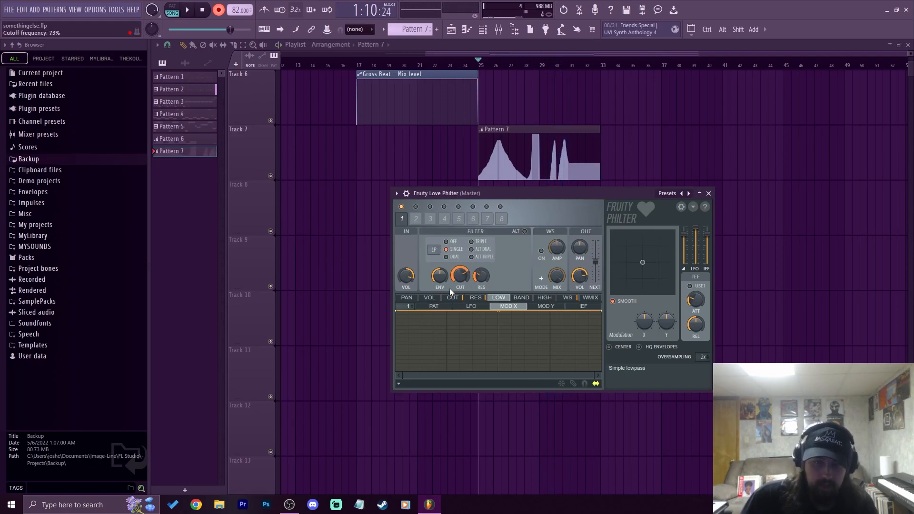
key(ctrl+z)
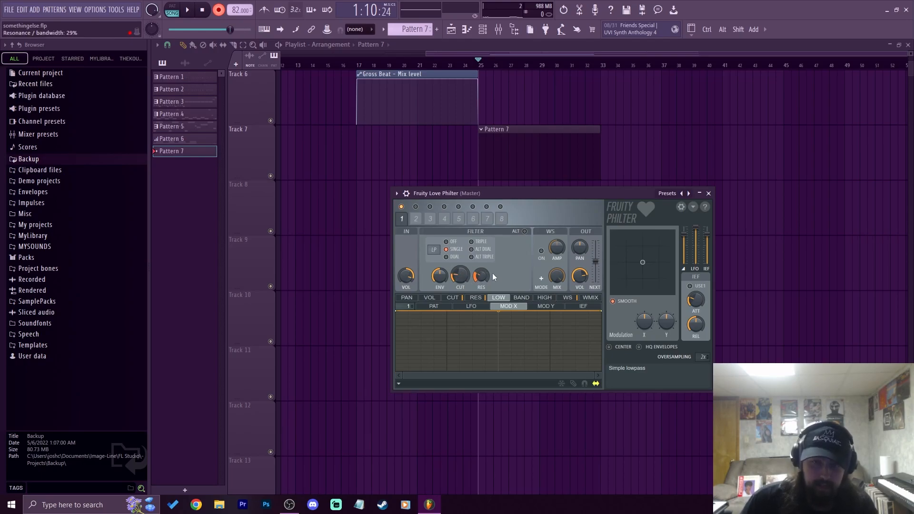
Link the Filter 1 cutoff frequency to a MIDI controller and record its sweeps into Pattern 7 from bar 25 to bar 33.
right_click(460, 274)
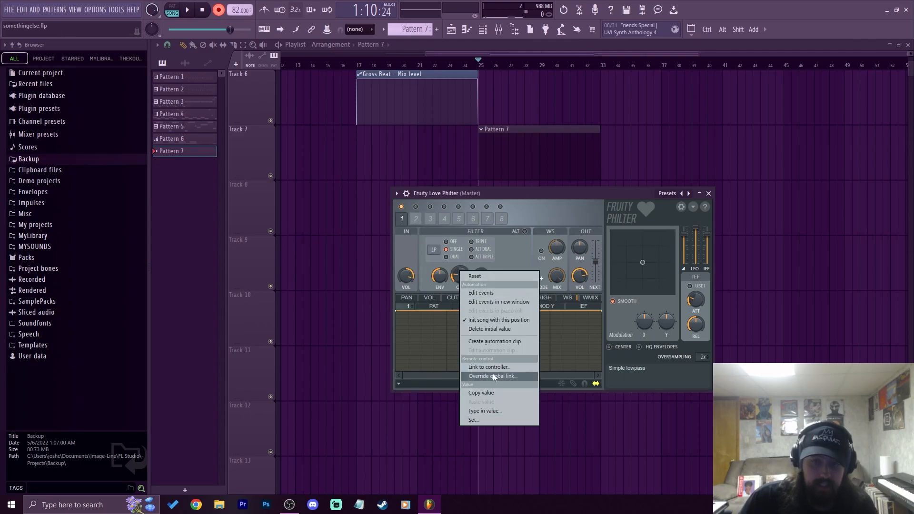
click(480, 367)
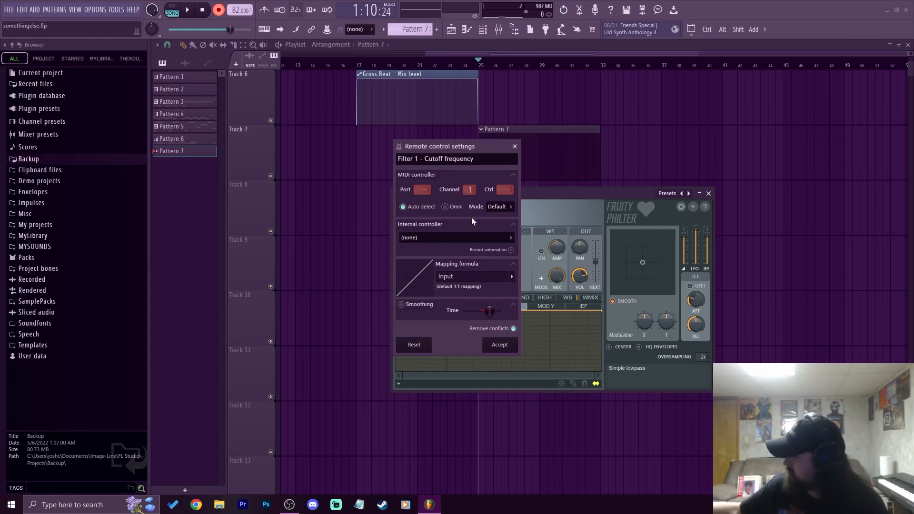
key(Escape)
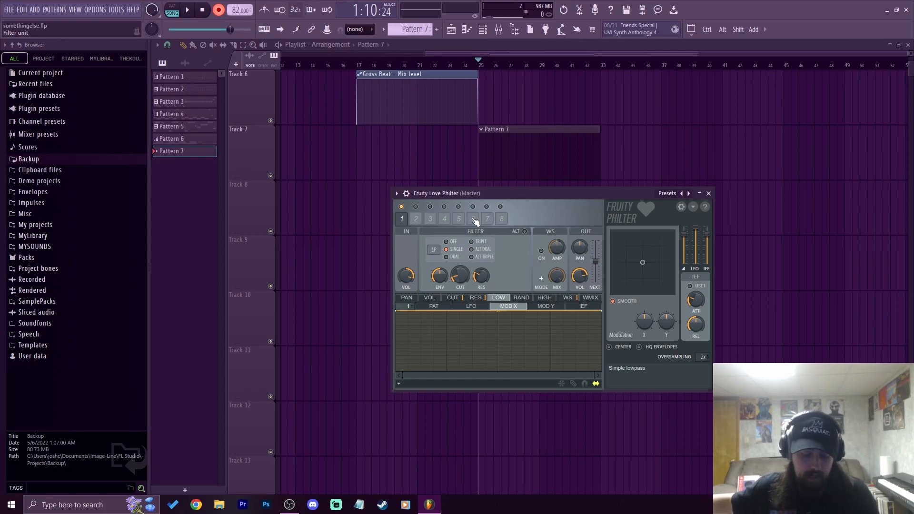
key(space)
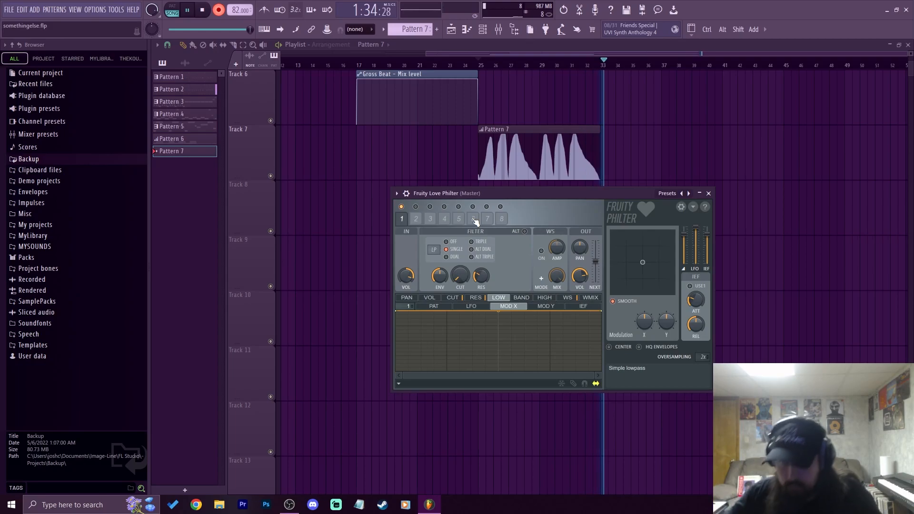
key(space)
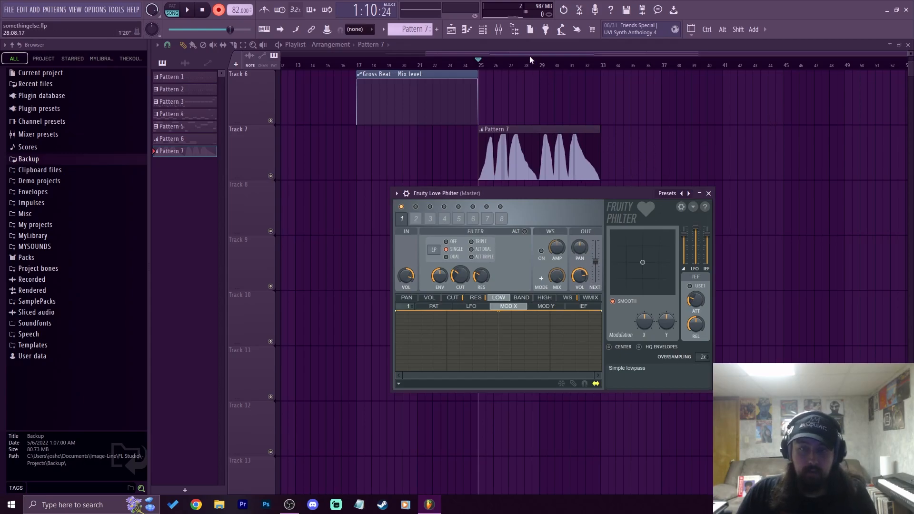
Set Fruity Love Philter's mix level on the master to 0% and create an automation clip for it across bars 25 to 33.
click(500, 31)
click(500, 31)
click(500, 31)
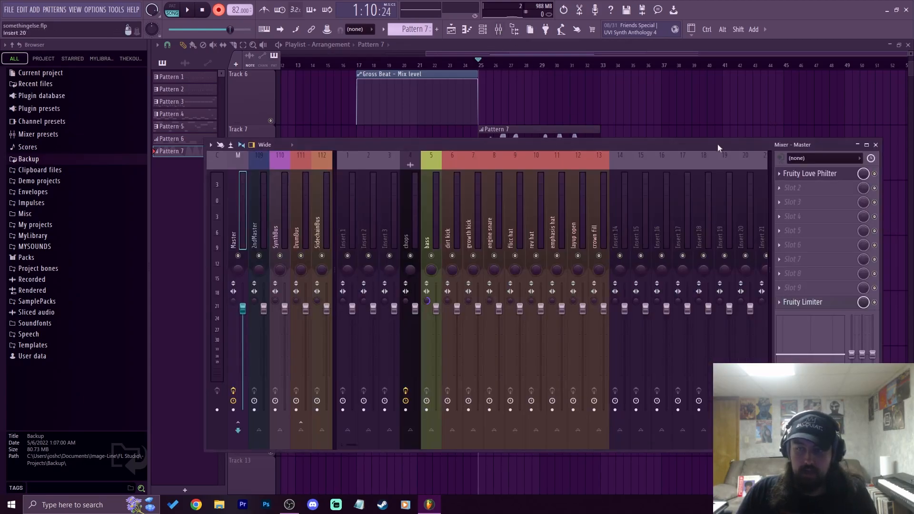
click(500, 31)
drag(479, 64, 600, 65)
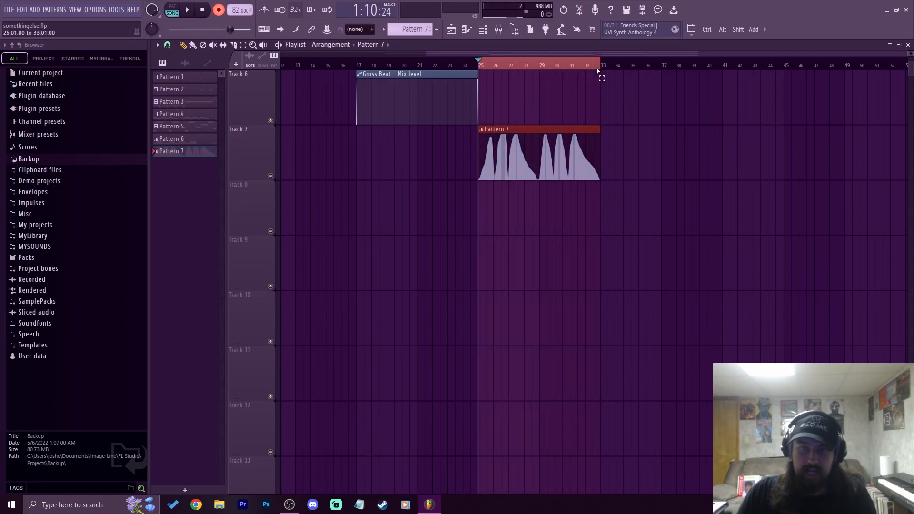
click(499, 29)
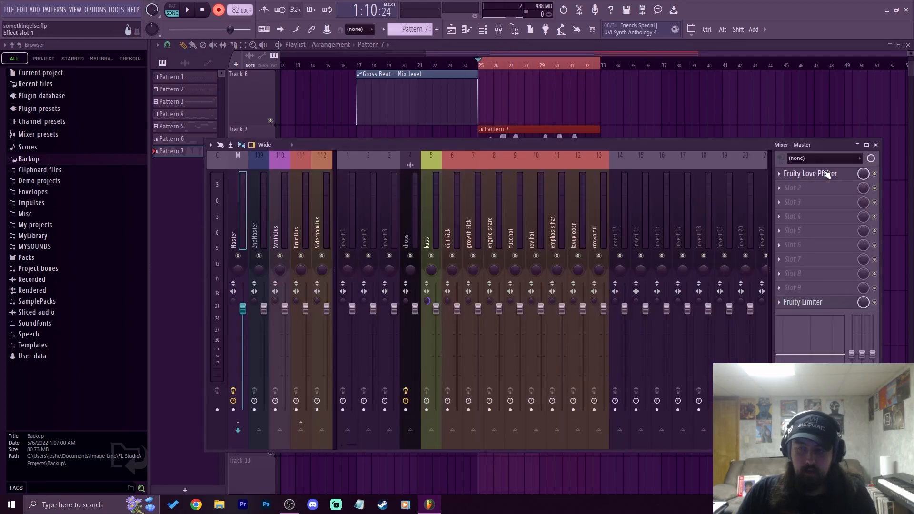
click(852, 175)
click(823, 179)
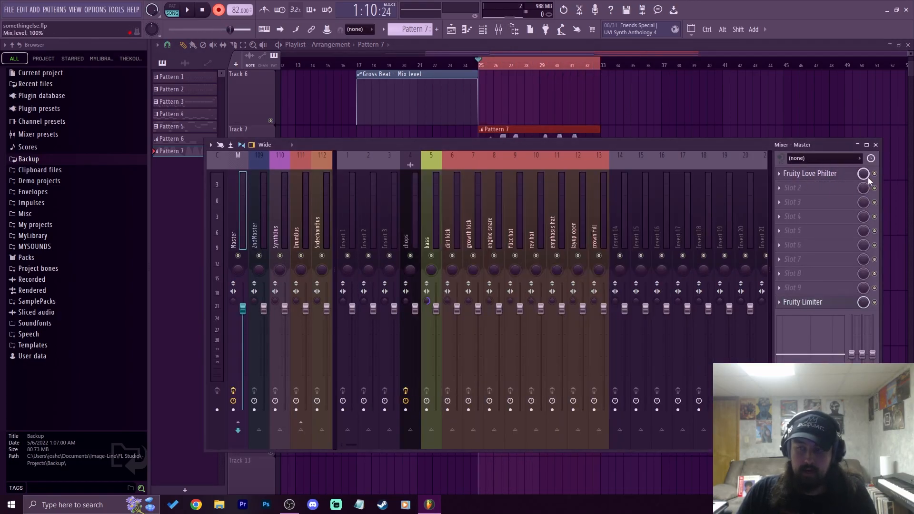
drag(783, 144, 649, 224)
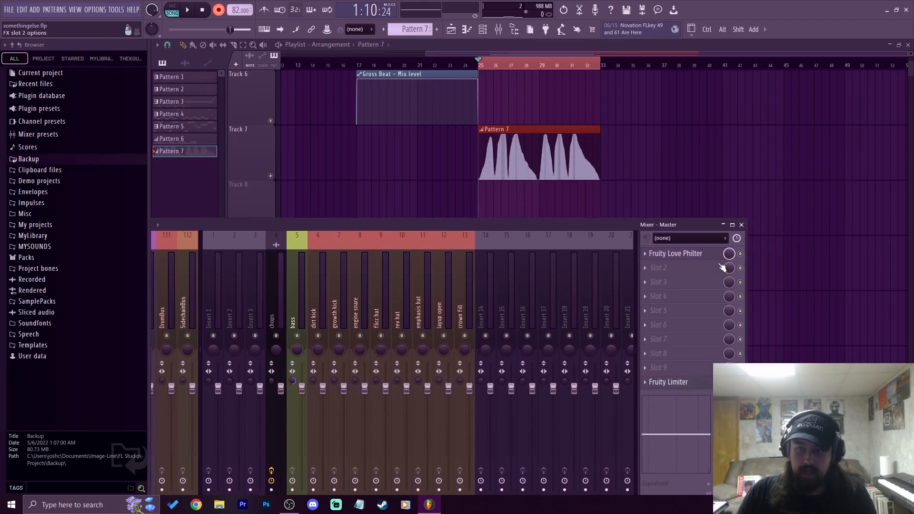
right_click(729, 254)
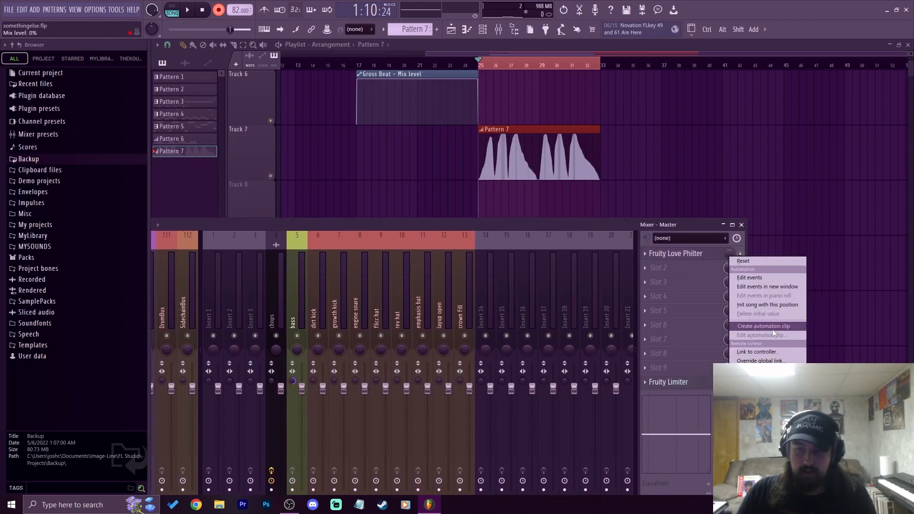
click(762, 282)
Shape the Love Philter mix level clip to jump to full level at bar 25 and drop sharply to zero at its end.
scroll(504, 67, up, 4)
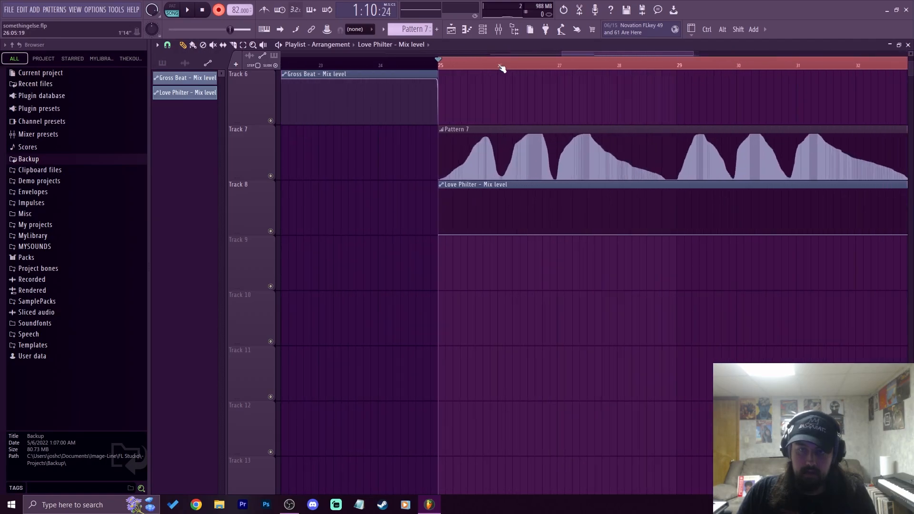
right_click(420, 210)
drag(420, 210, 419, 186)
drag(416, 235, 416, 193)
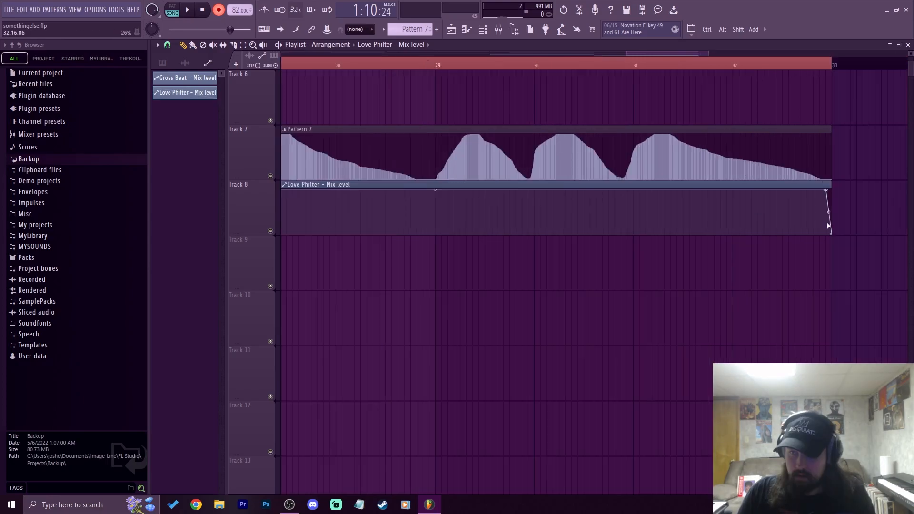
drag(829, 212, 829, 193)
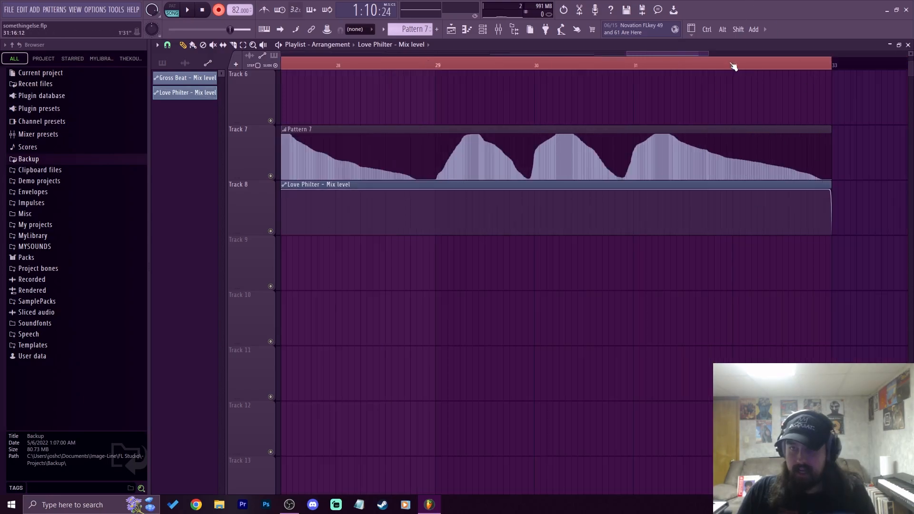
Place the point before the mix level drop at 32:16:00 with 100%, with the clip ending at bar 33.
scroll(734, 65, down, 3)
scroll(636, 63, down, 4)
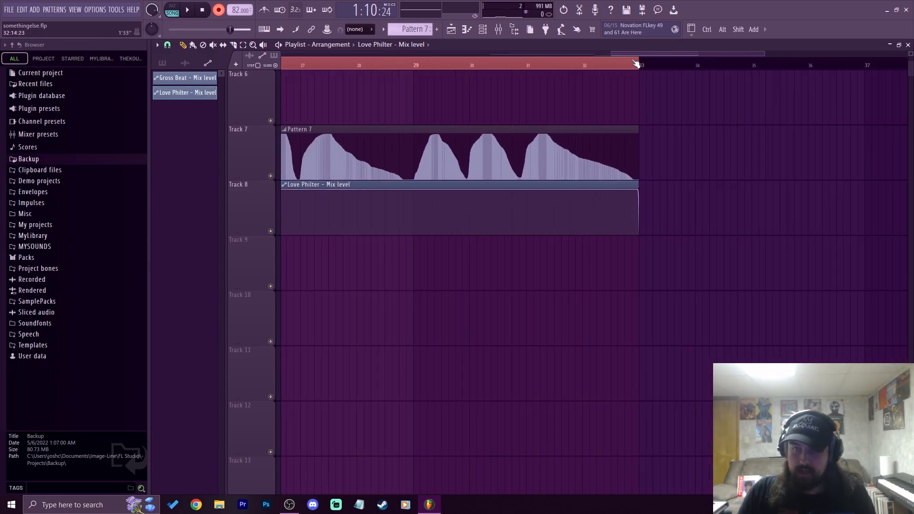
scroll(636, 63, up, 5)
drag(631, 190, 624, 188)
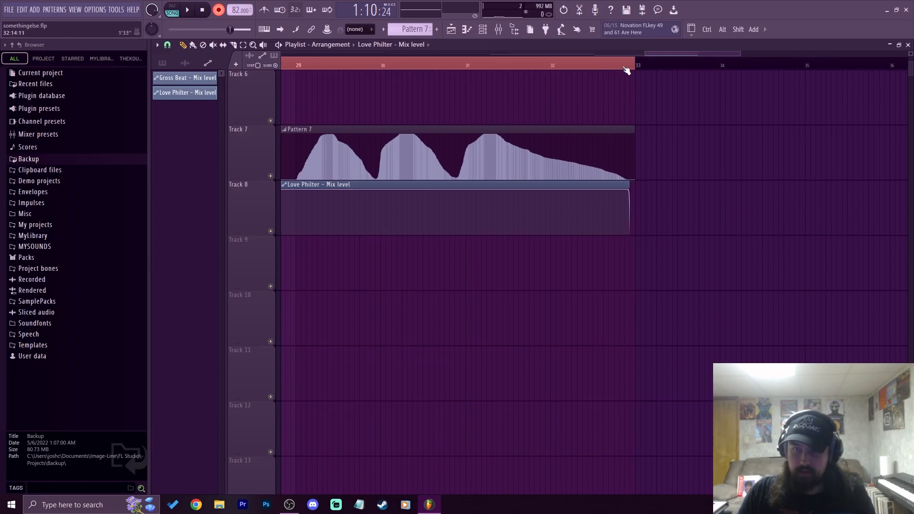
scroll(626, 67, up, 4)
drag(626, 191, 640, 189)
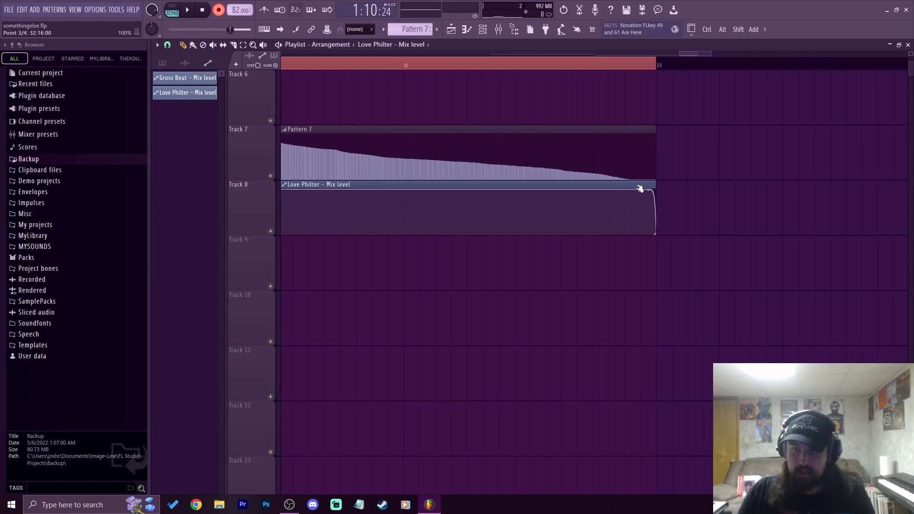
Try removing the point before the mix level drop and redrawing it at 100% just ahead of bar 33.
right_click(594, 193)
right_click(642, 190)
click(639, 199)
right_click(595, 194)
click(610, 207)
right_click(624, 198)
click(638, 213)
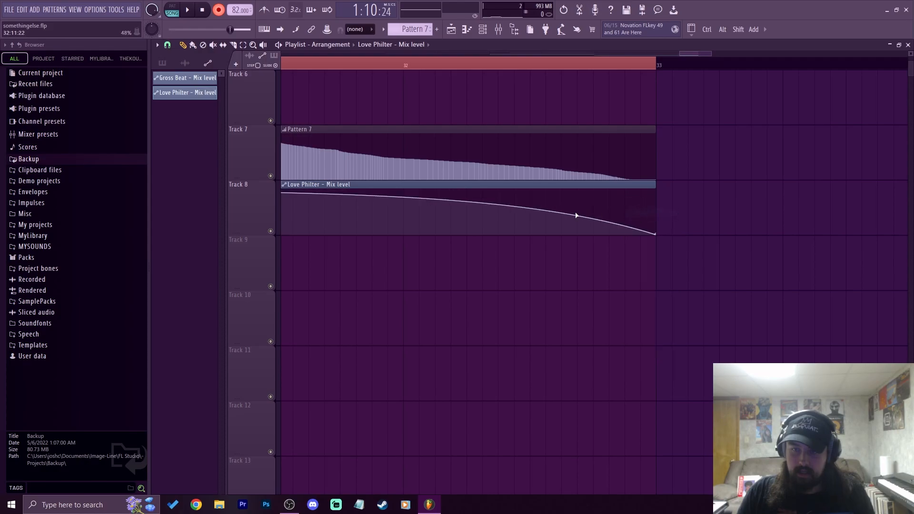
right_click(594, 208)
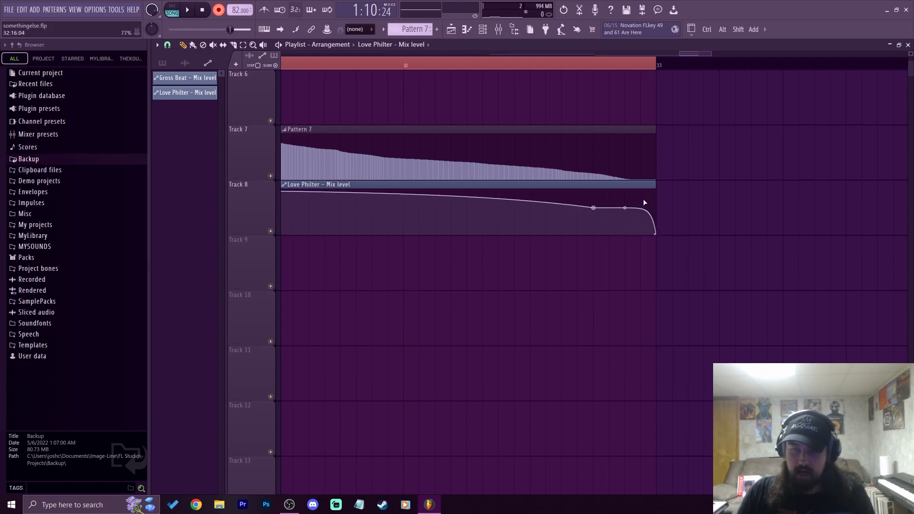
drag(594, 210, 641, 205)
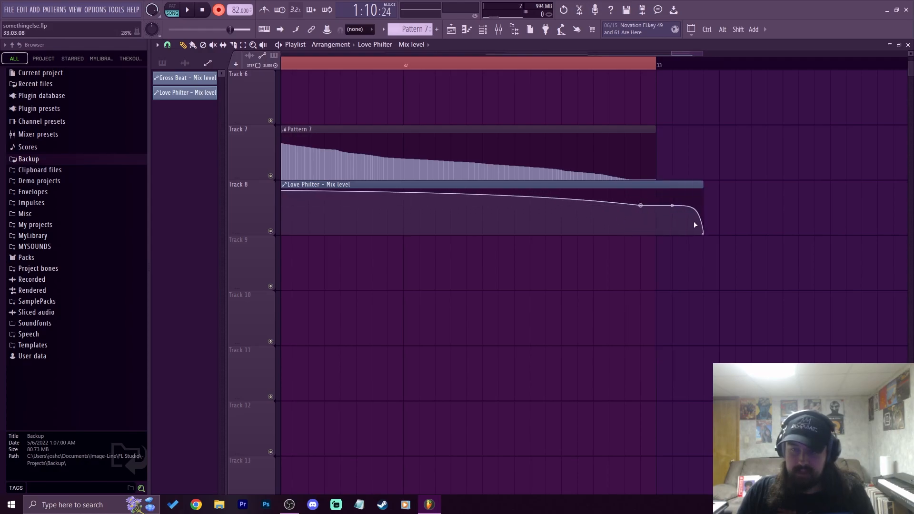
drag(706, 237, 666, 247)
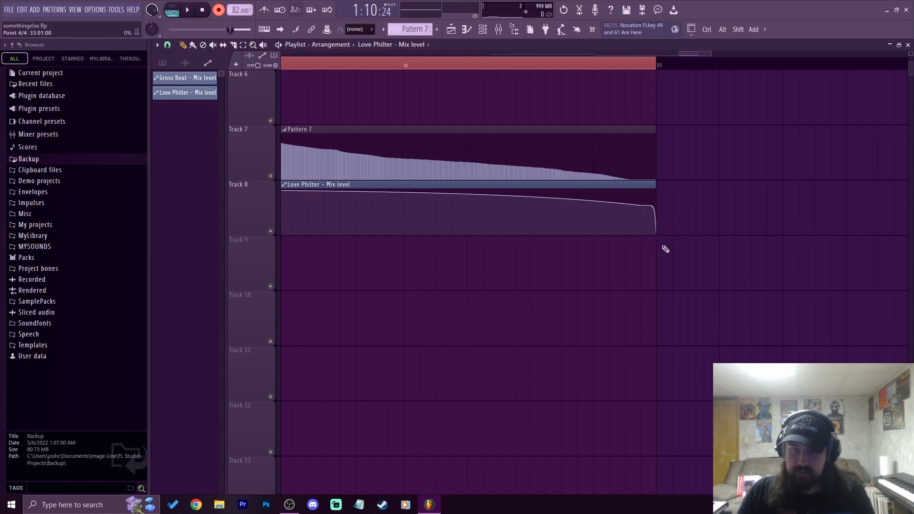
drag(644, 207, 640, 189)
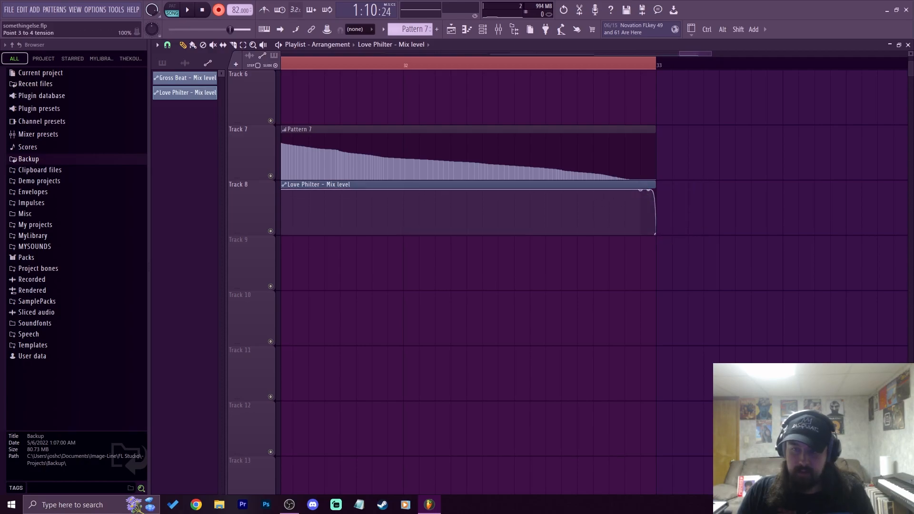
Play the arrangement from just before bar 25 to listen to the recorded filter automation.
scroll(536, 64, down, 10)
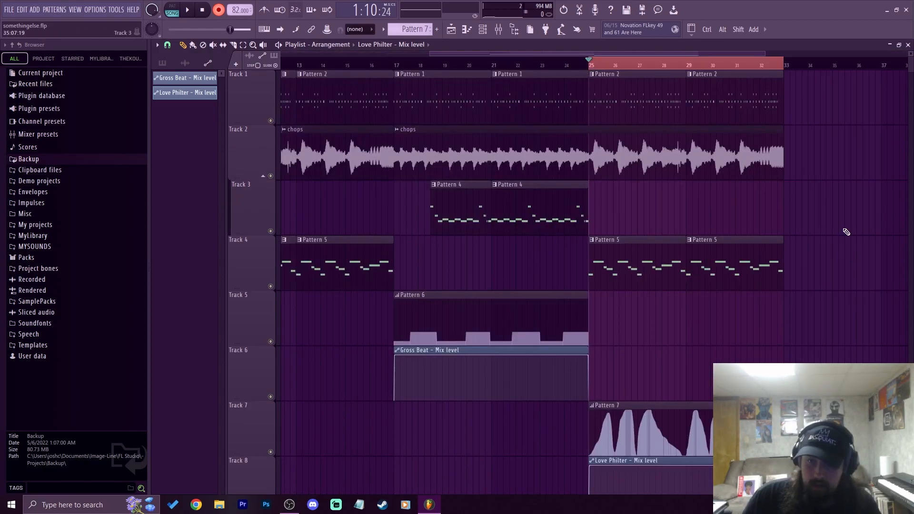
scroll(848, 233, down, 2)
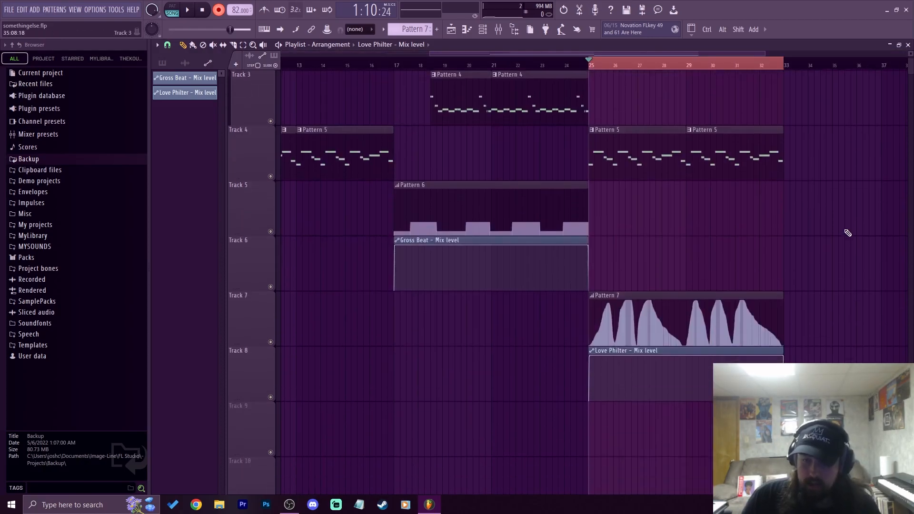
click(572, 69)
scroll(821, 286, up, 2)
scroll(809, 214, down, 3)
scroll(801, 180, up, 3)
key(space)
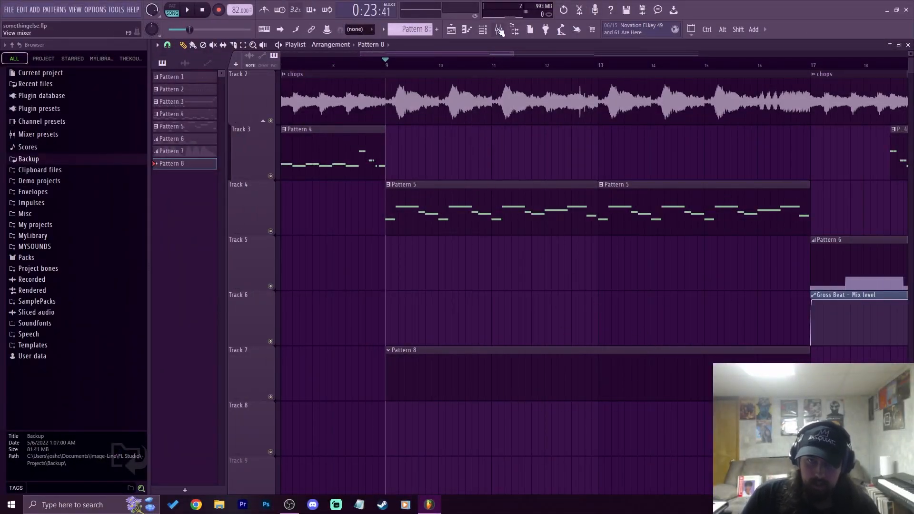
Select bars 9 to 17 in the playlist timeline and check the Gross Beat settings on the chops mixer track.
drag(387, 66, 812, 67)
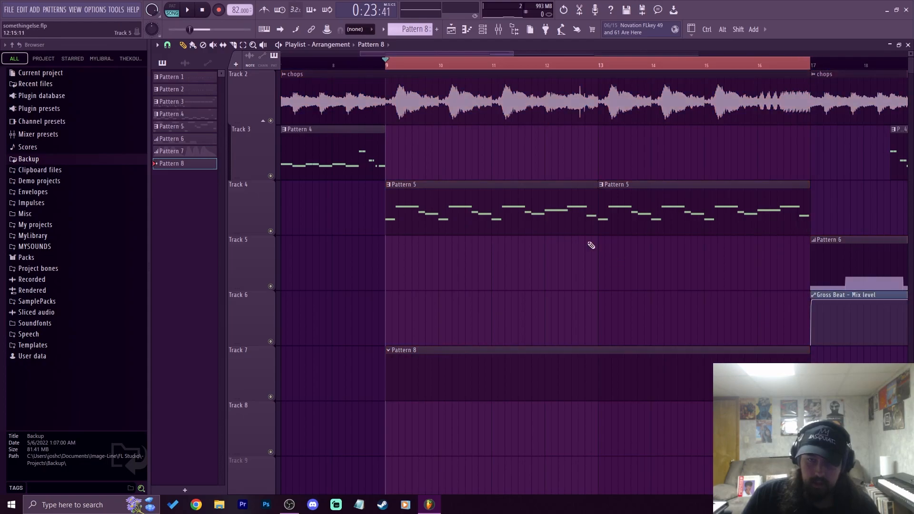
click(499, 29)
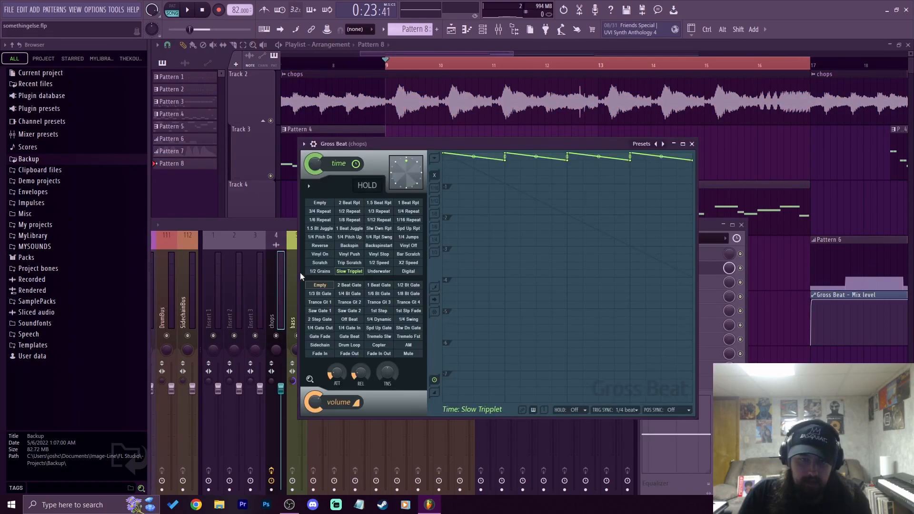
click(644, 144)
click(542, 143)
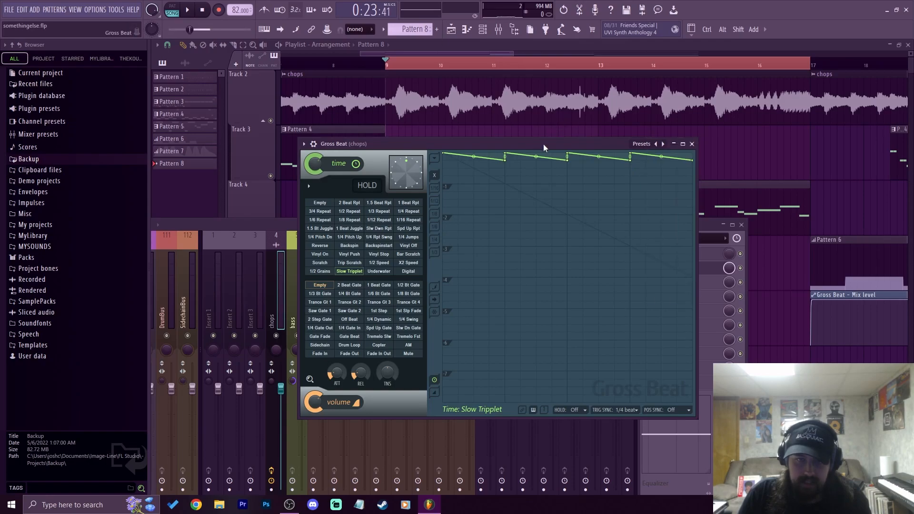
click(729, 150)
Play back briefly from bar 9 and reopen the second Gross Beat on the chops mixer track.
key(space)
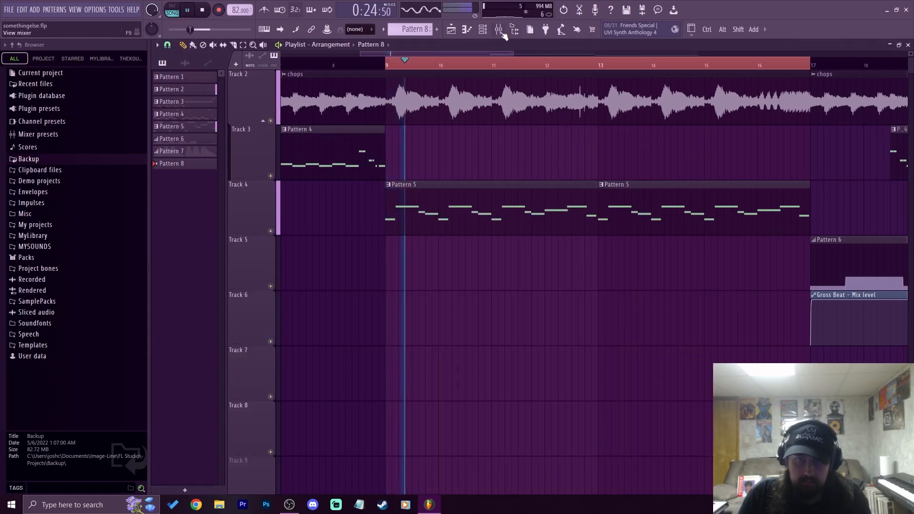
key(F9)
key(space)
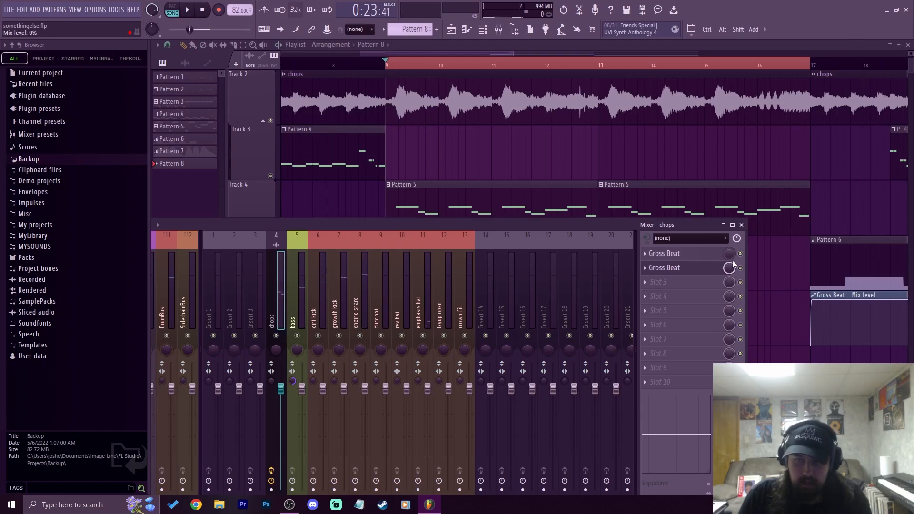
click(685, 268)
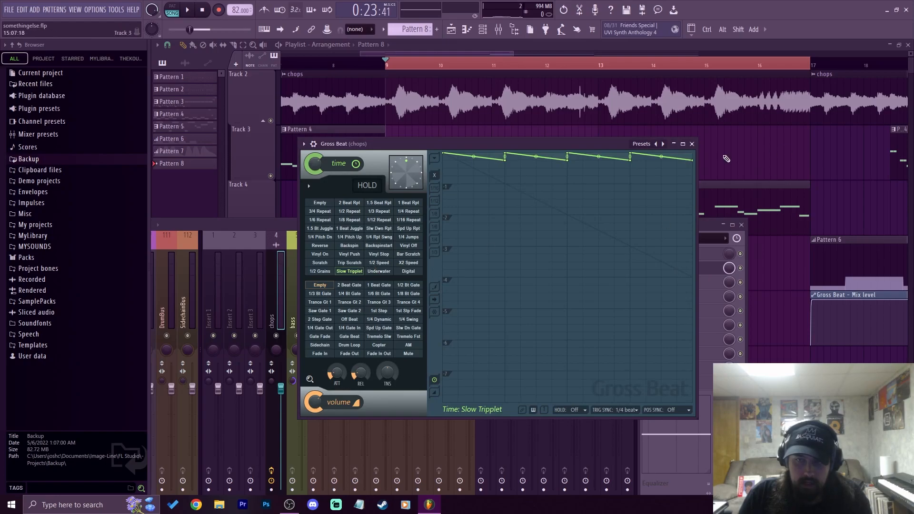
Try creating an automation clip for the mix level of the second Gross Beat on the chops track, and undo it.
click(692, 144)
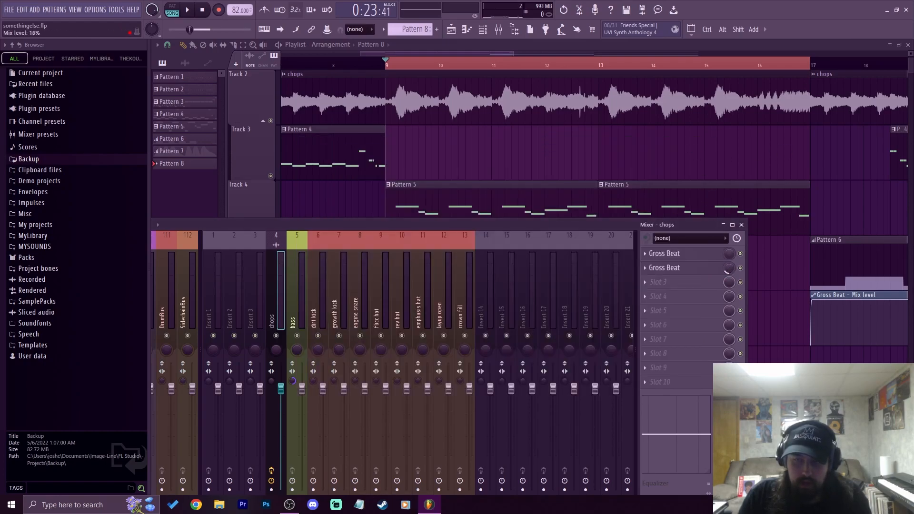
right_click(729, 270)
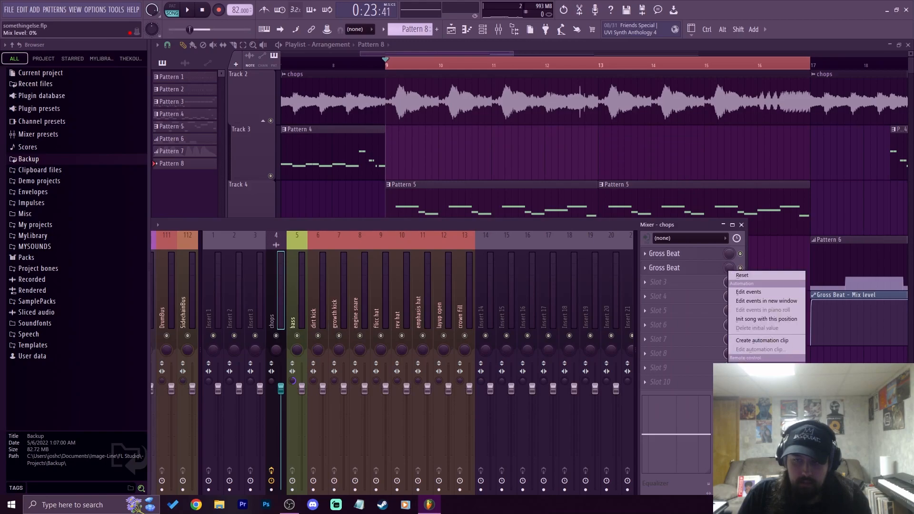
click(762, 341)
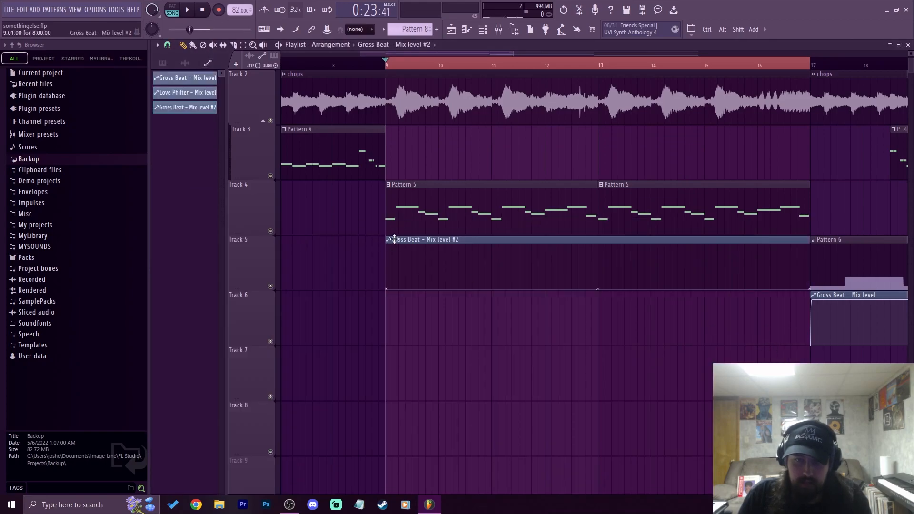
right_click(389, 240)
click(750, 426)
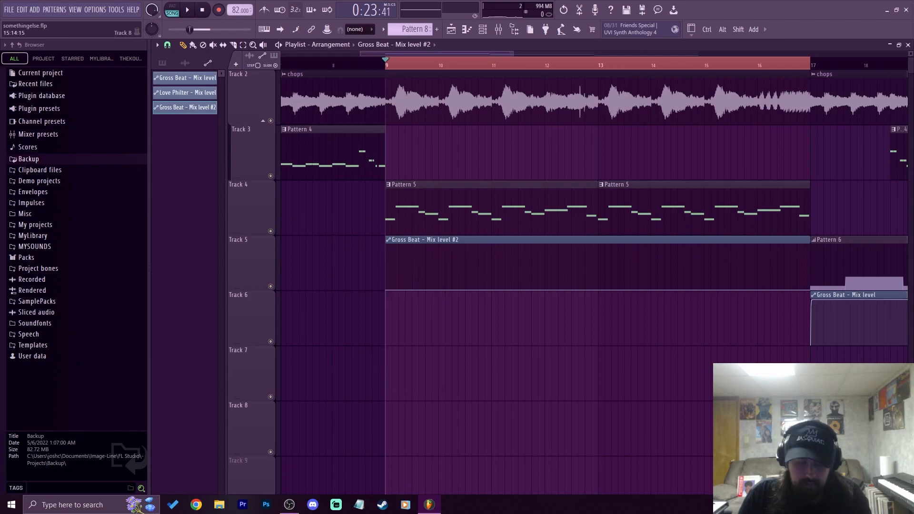
key(ctrl+z)
key(F9)
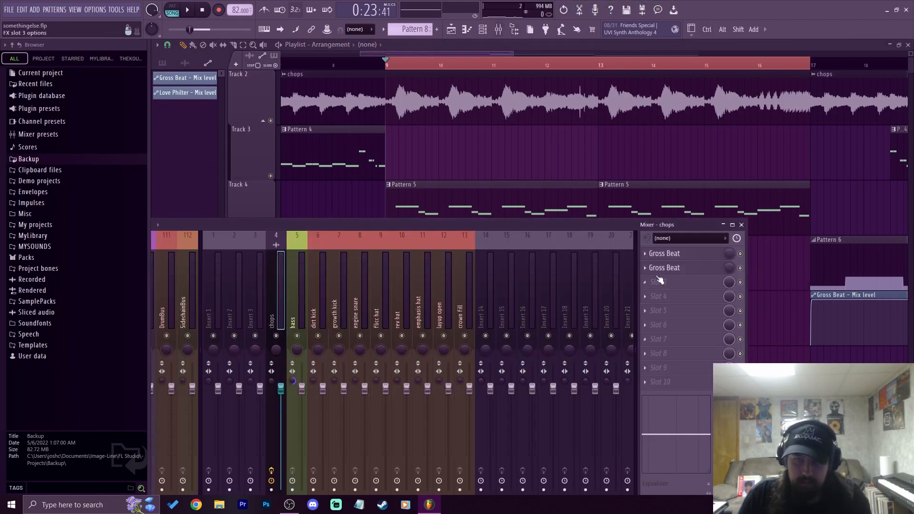
Rename the second Gross Beat on the chops track as slowtrip and create an automation clip for its mix level over bars 9 to 17.
click(647, 269)
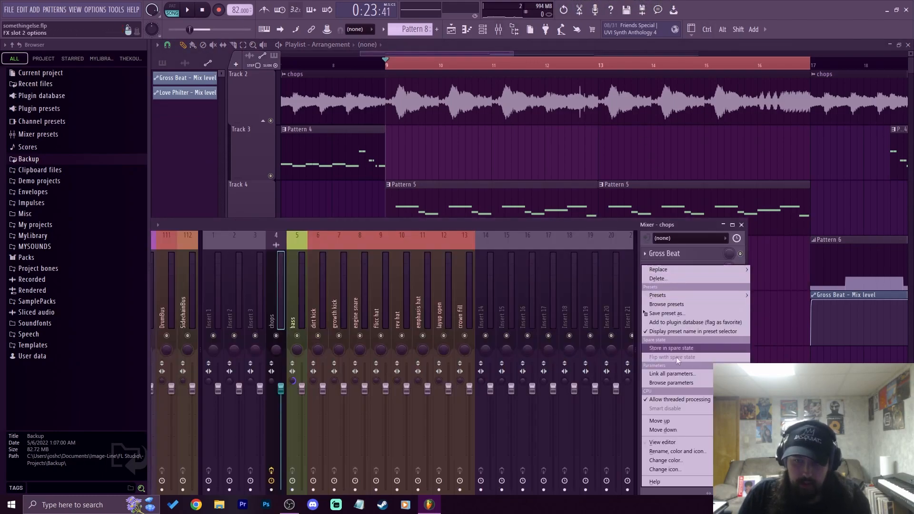
click(684, 450)
text(slowtr)
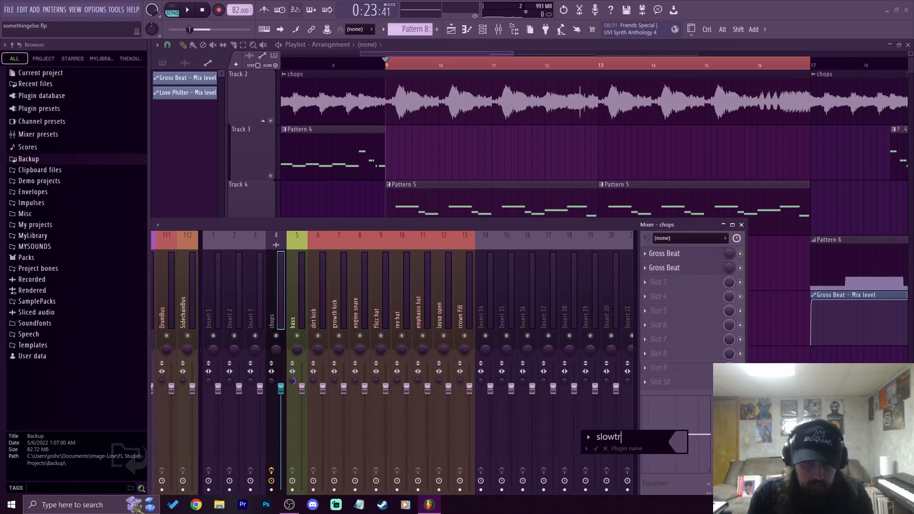
text(ip)
key(Return)
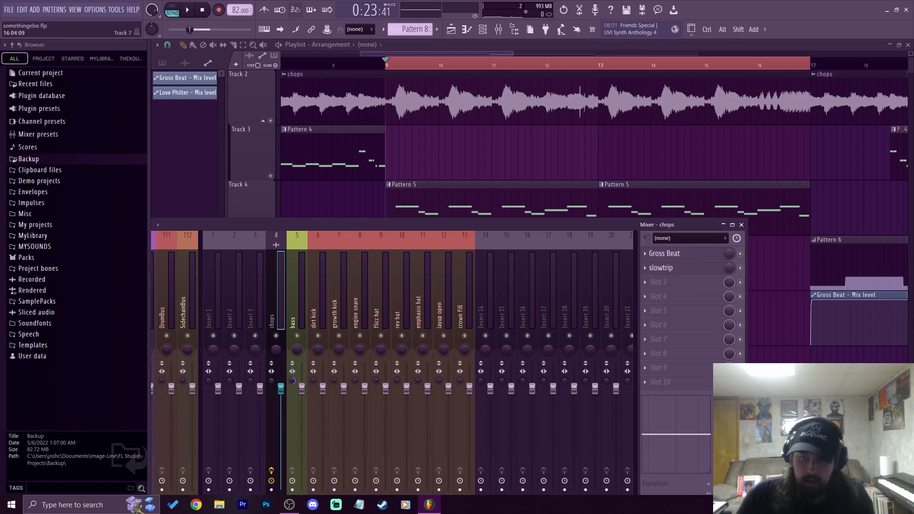
right_click(730, 268)
click(764, 339)
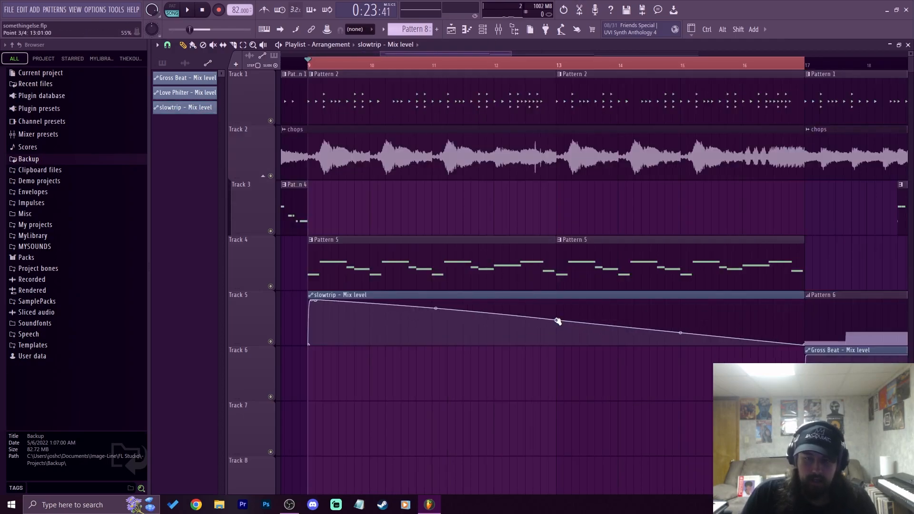
Set the slowtrip clip's bar 13 point to Wave mode, move it past bar 14 at about 10%, and slow the wave's cycles.
right_click(557, 320)
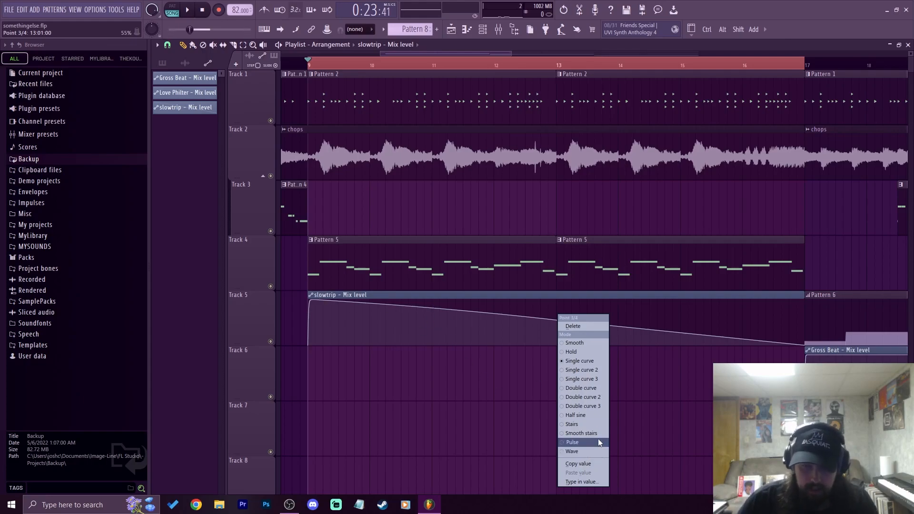
click(570, 452)
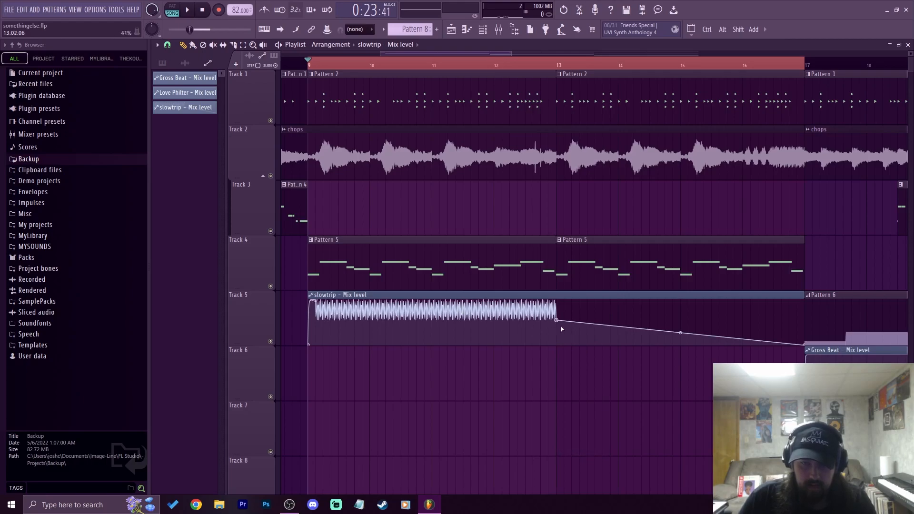
drag(558, 321, 645, 342)
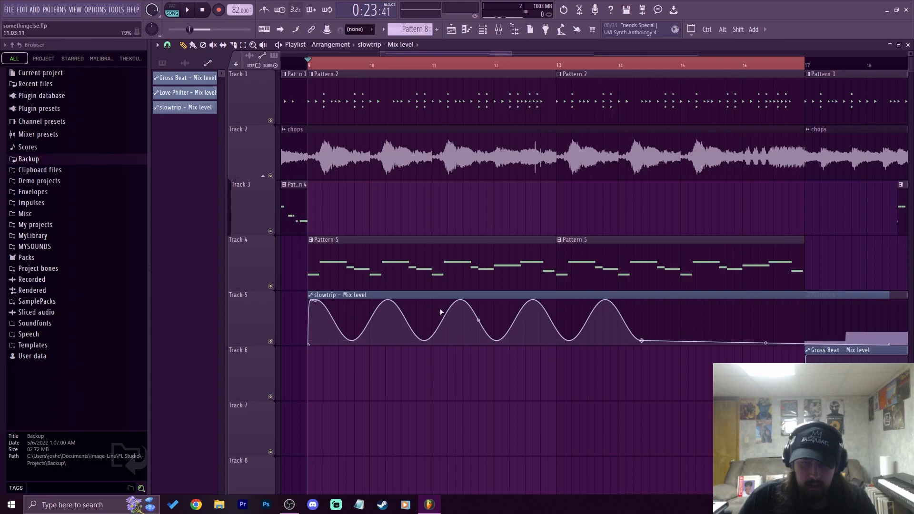
mouse_move(479, 320)
mouse_down()
mouse_move(479, 343)
mouse_move(478, 310)
mouse_up()
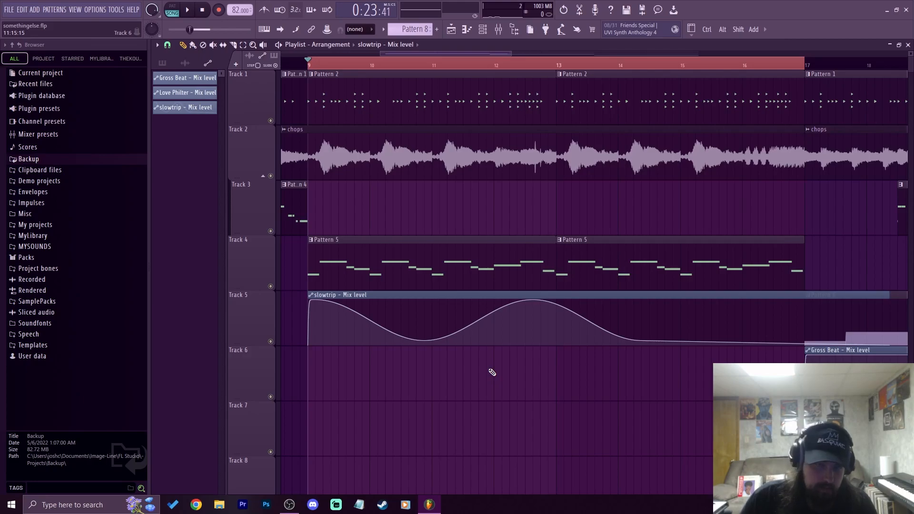
Play the arrangement from bar 9 and watch the slowtrip mix level follow the wave automation in the mixer.
key(space)
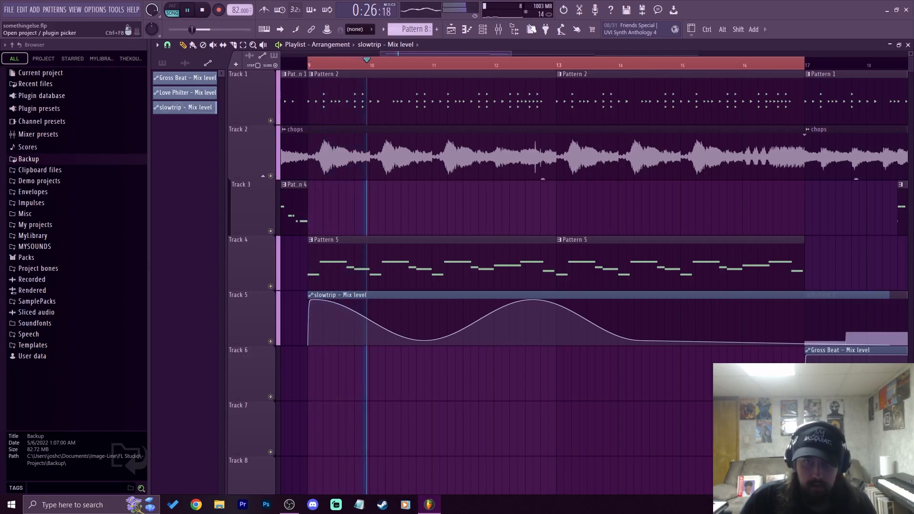
click(498, 30)
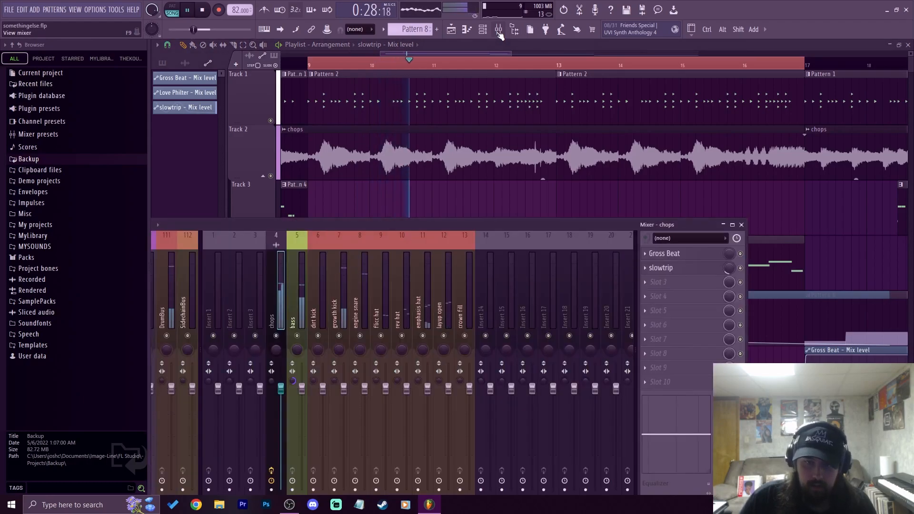
click(499, 31)
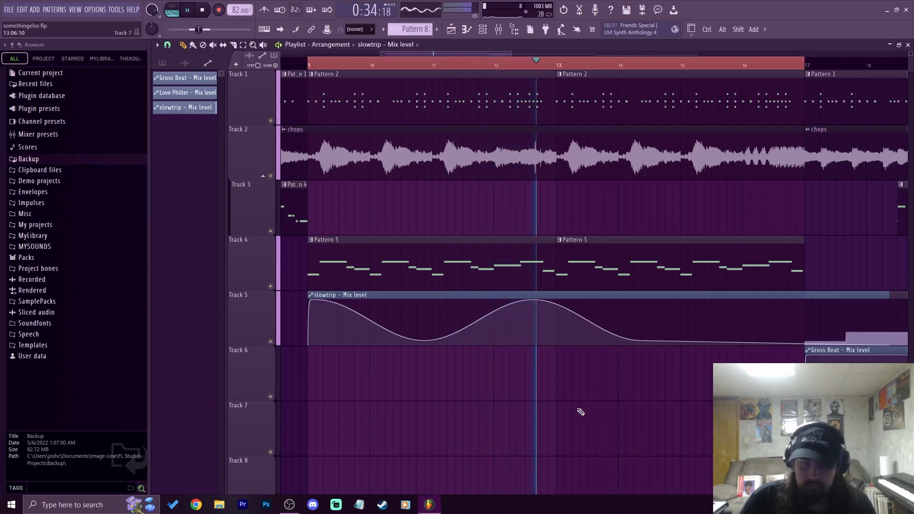
key(space)
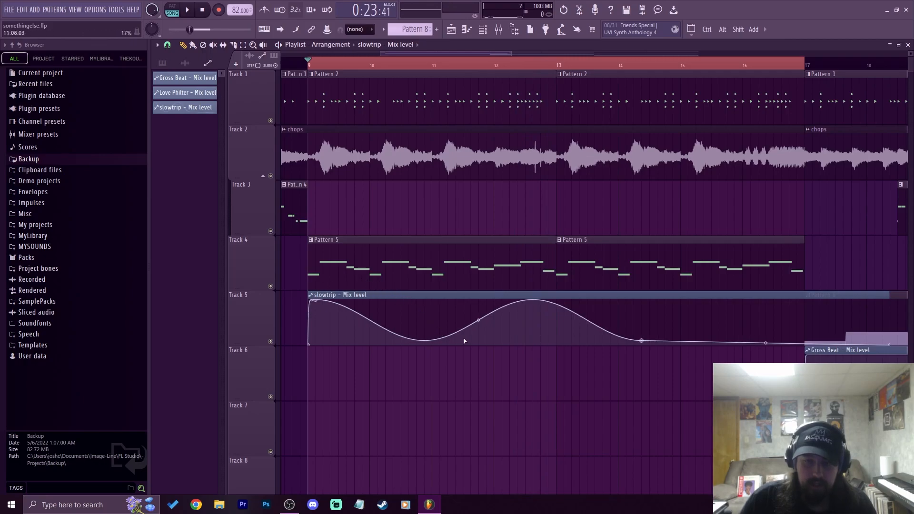
Change the wave point in the slowtrip mix level clip to Pulse mode and play back from bar 9.
scroll(547, 72, down, 2)
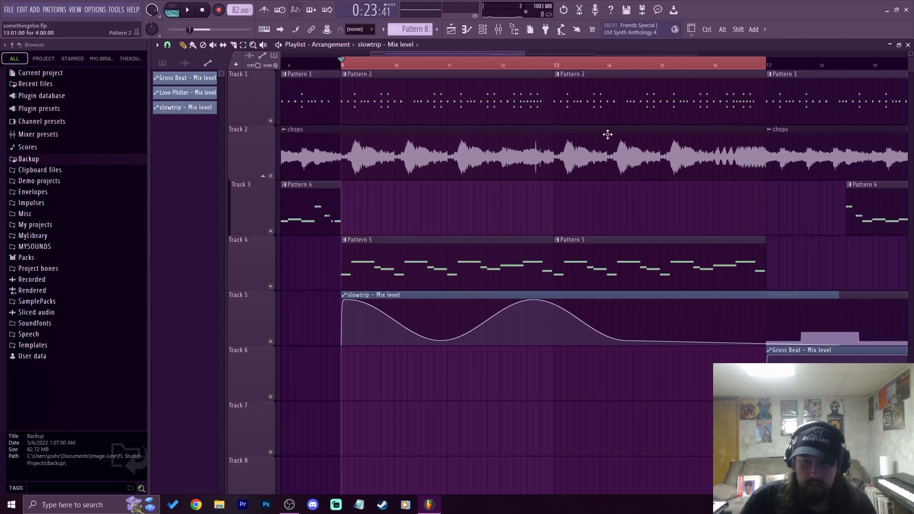
right_click(628, 341)
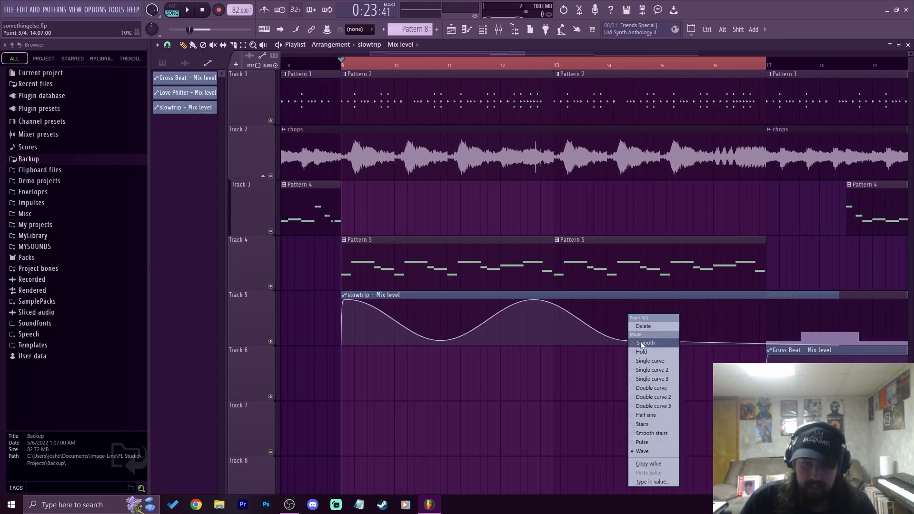
click(658, 442)
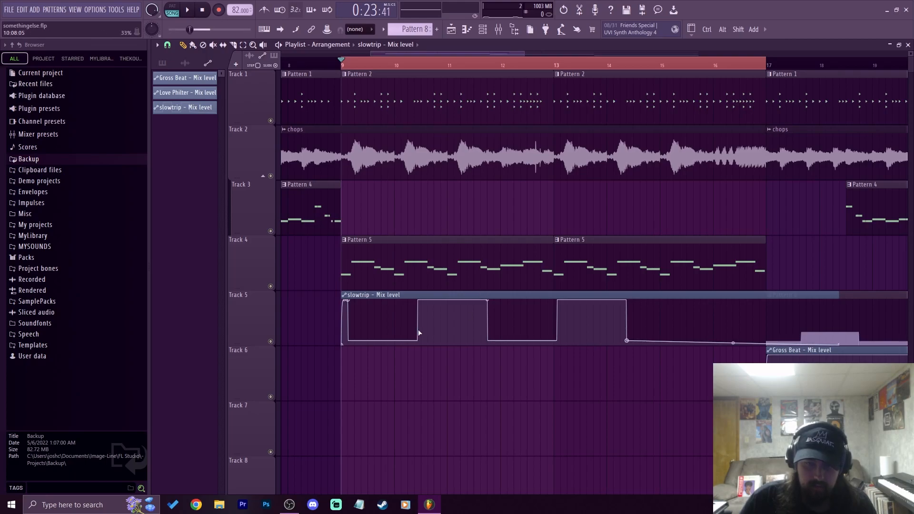
key(space)
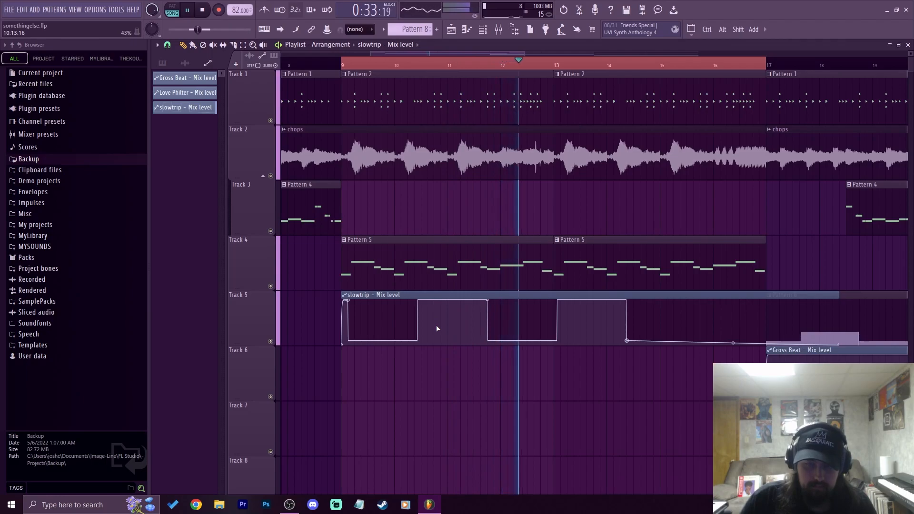
key(space)
Delete the pulse point and remove the slowtrip mix level automation clip from the project.
right_click(628, 341)
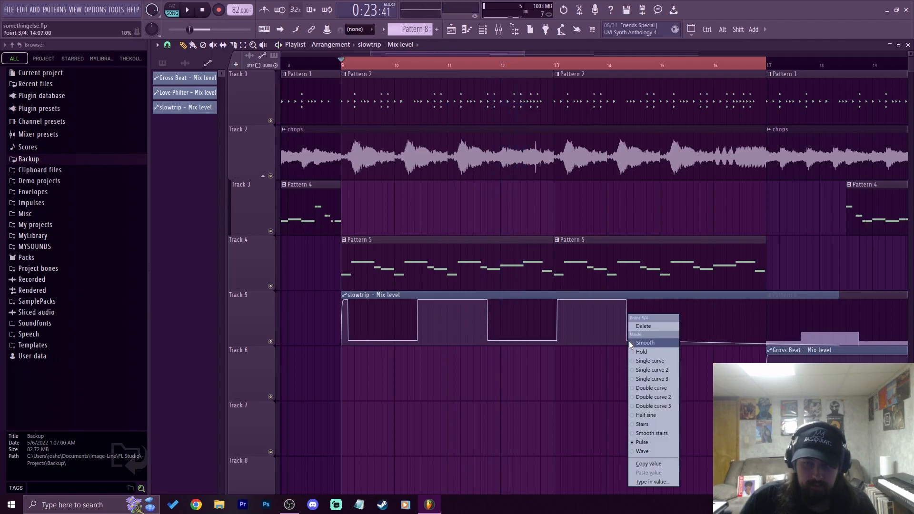
click(662, 327)
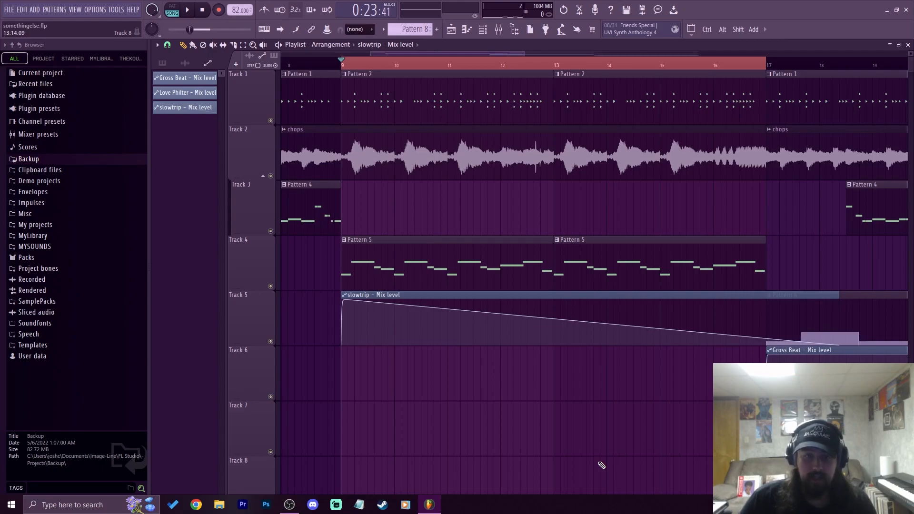
click(185, 63)
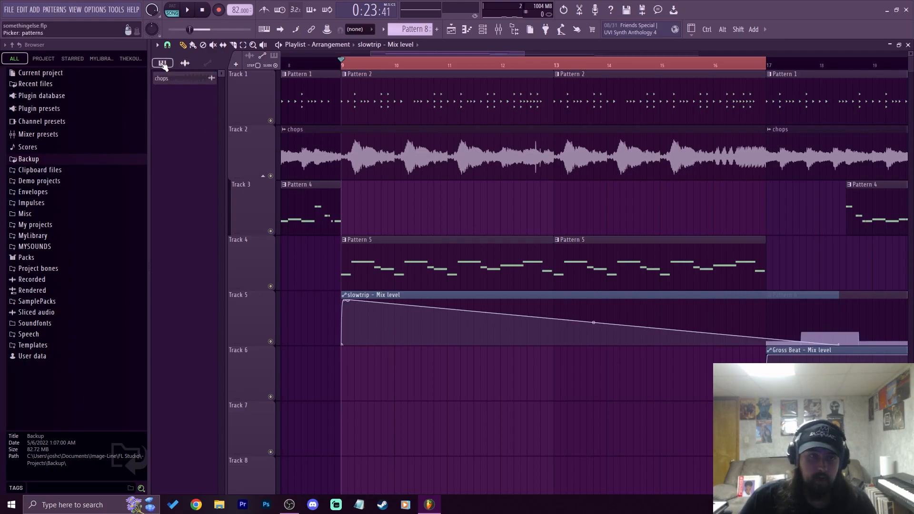
click(163, 62)
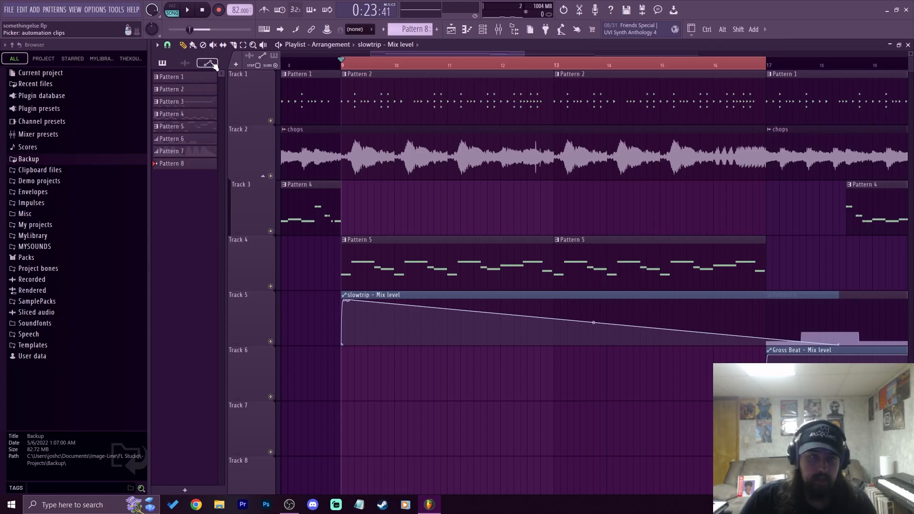
click(208, 63)
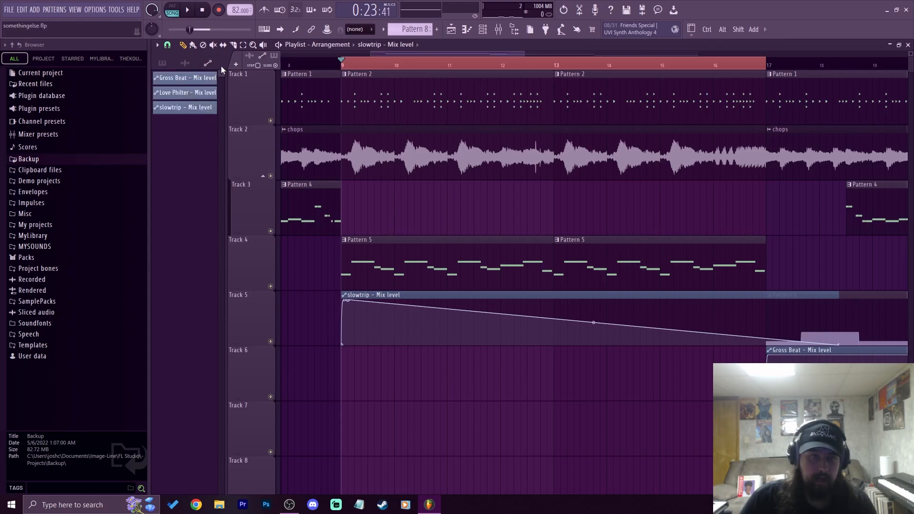
right_click(188, 108)
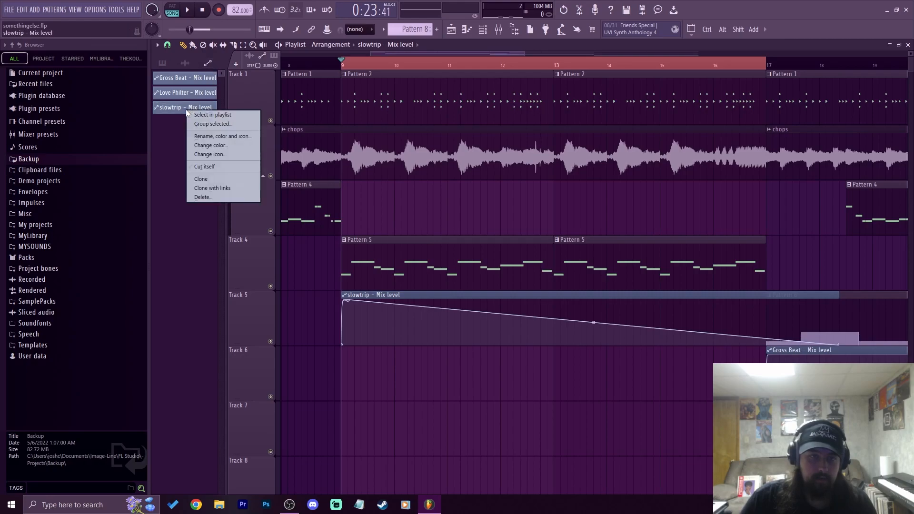
click(203, 198)
click(490, 284)
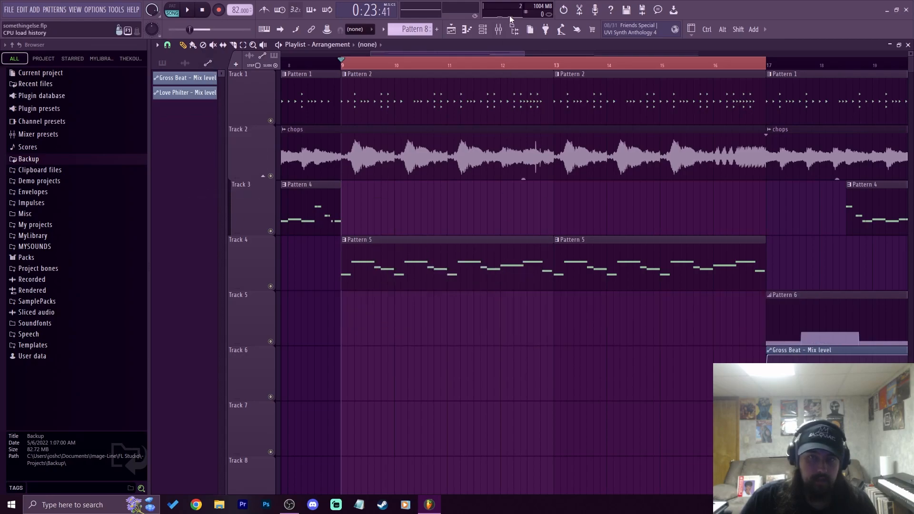
Delete the slowtrip plugin from slot 2 of the chops mixer track and play back briefly from bar 9.
key(F9)
drag(622, 228, 499, 308)
right_click(520, 352)
click(550, 281)
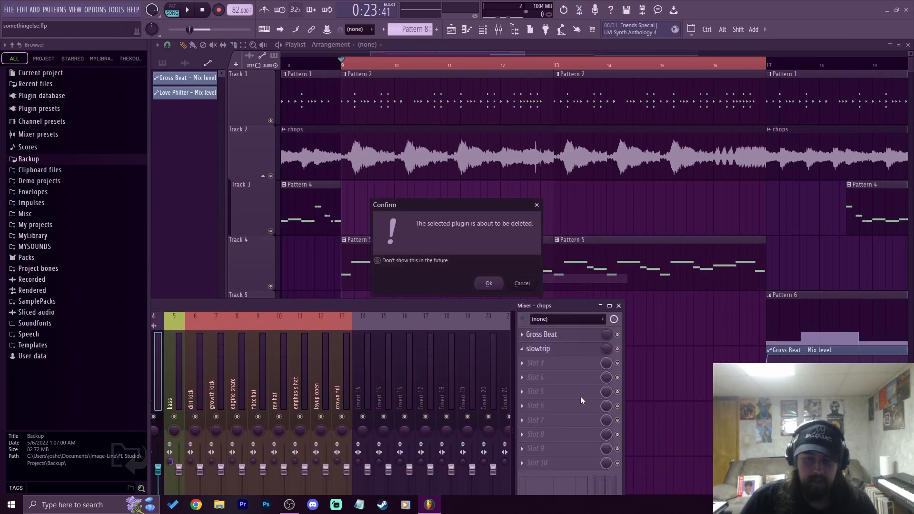
click(490, 286)
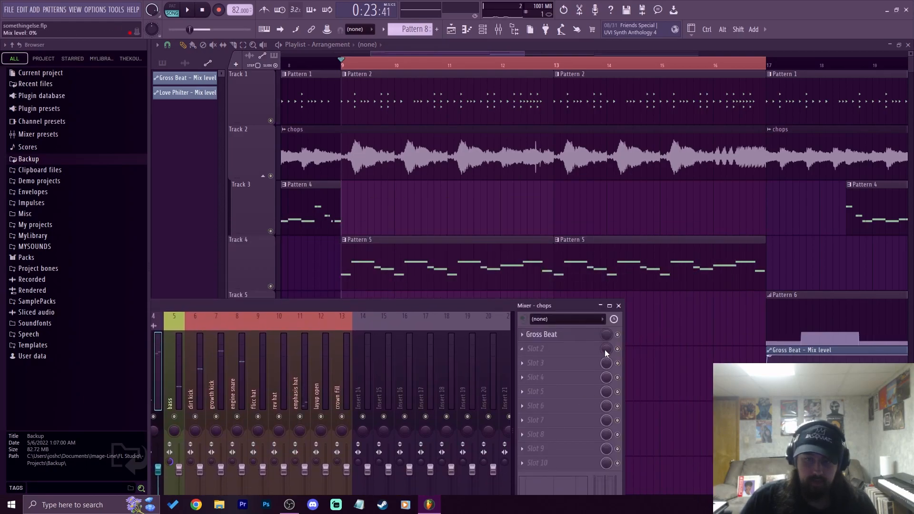
key(space)
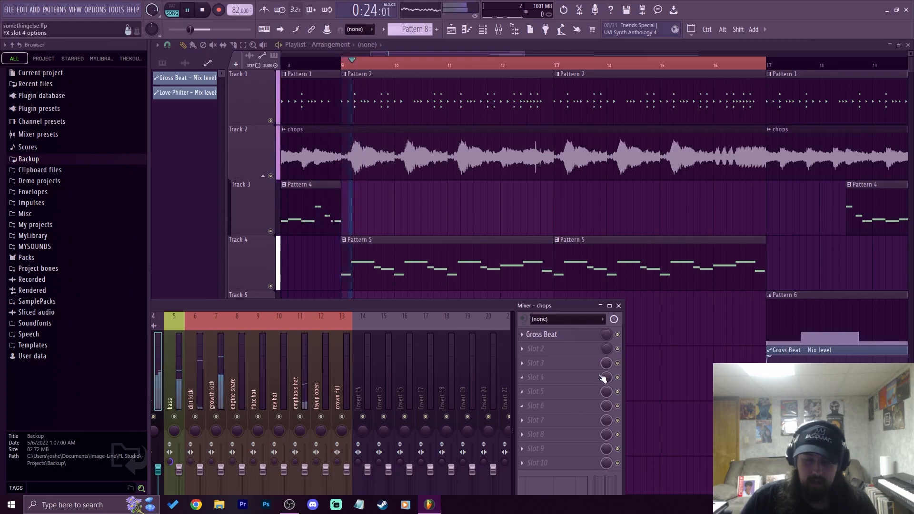
key(space)
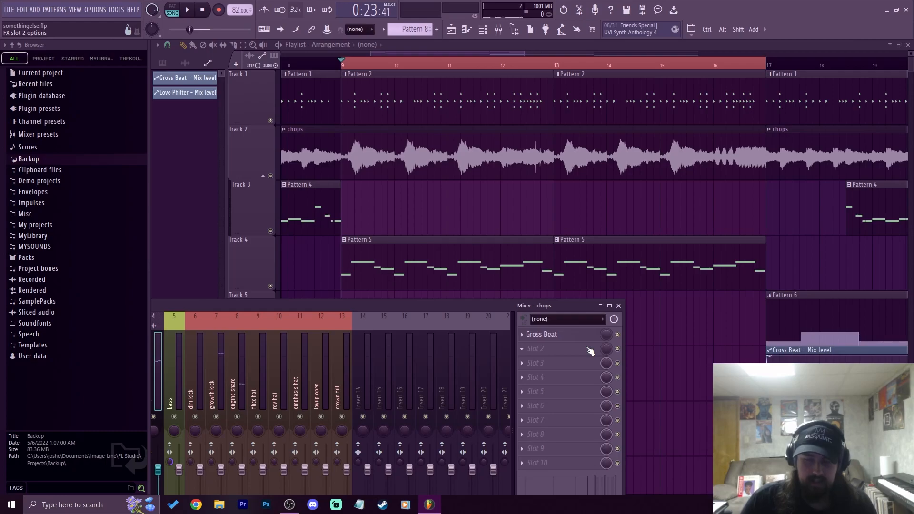
Delete the Slot 2 mix level event from the project's initialized controls and reset slot 2's mix level on the chops track.
click(52, 61)
click(44, 139)
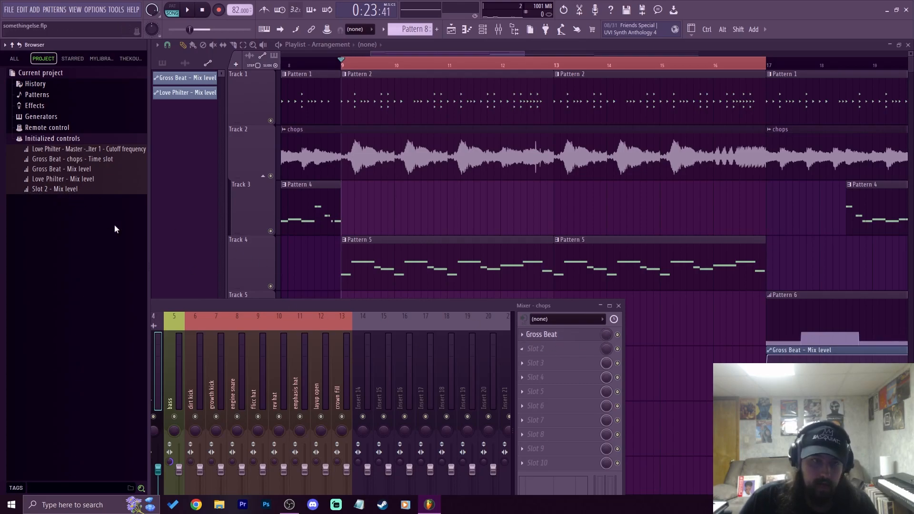
right_click(48, 190)
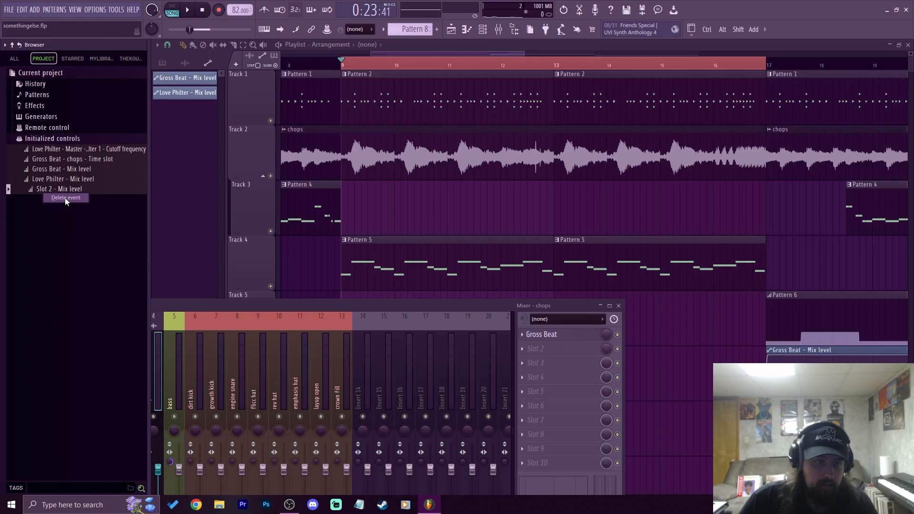
click(64, 199)
right_click(605, 349)
click(641, 339)
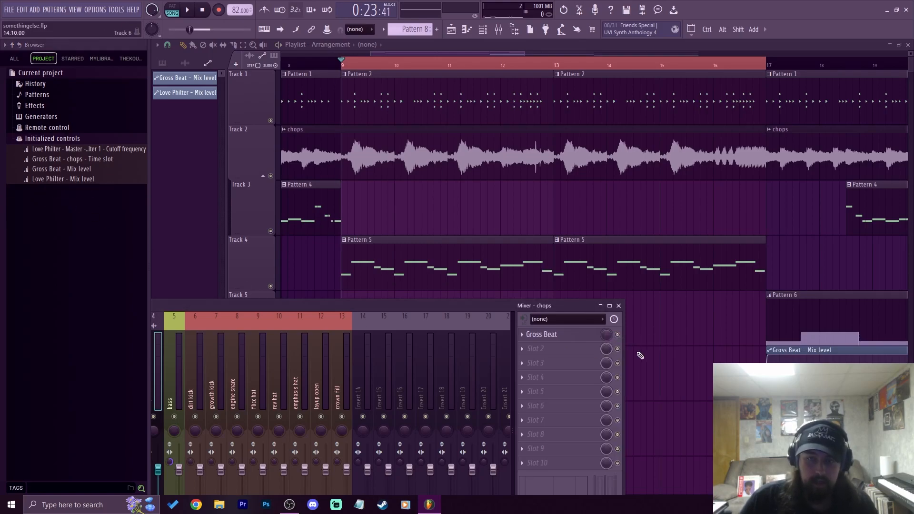
Play back briefly from bar 9 to check the chops track with slot 2 empty.
key(space)
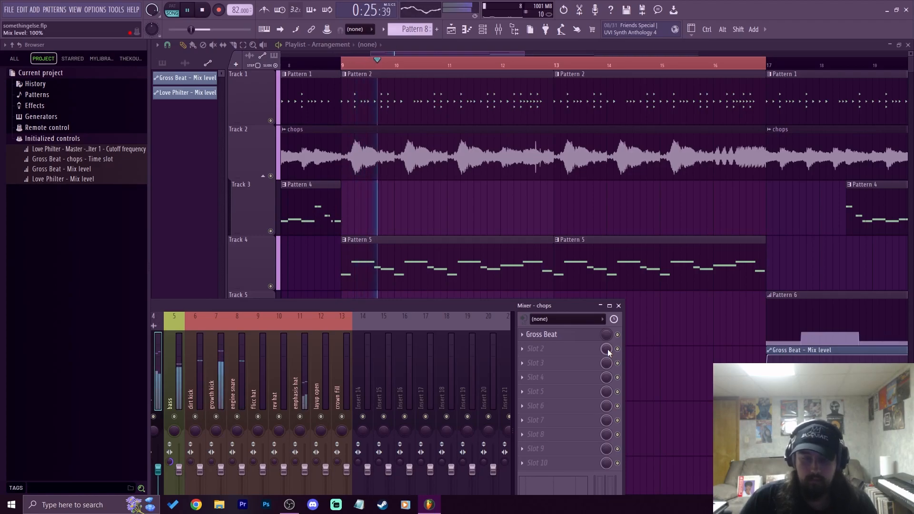
key(space)
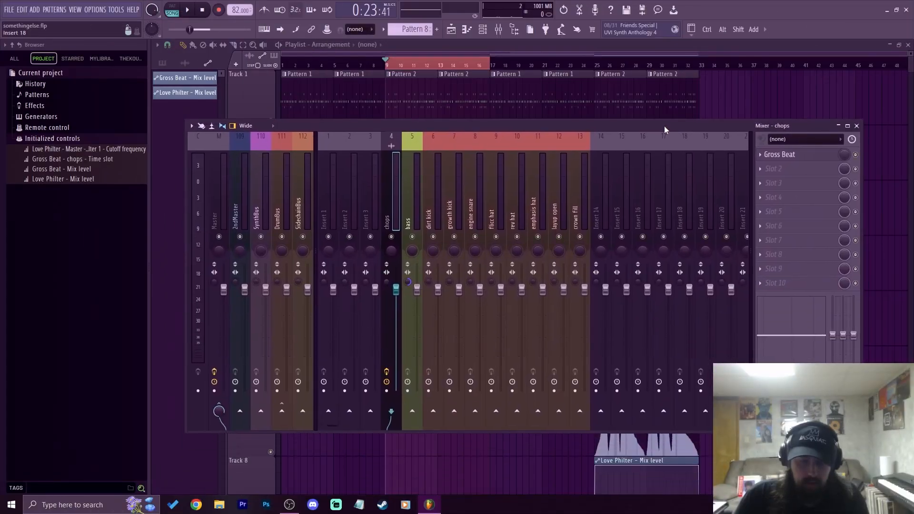
drag(665, 126, 661, 134)
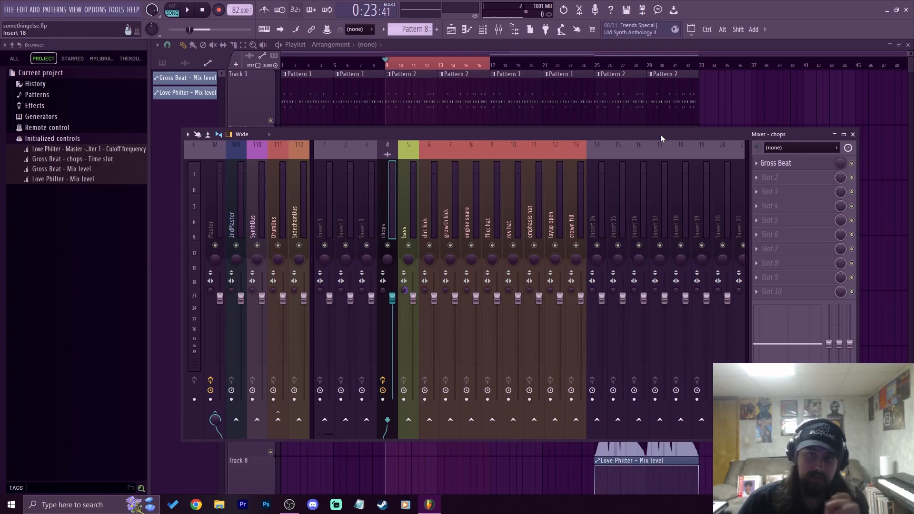
Load HalfTime into slot 2 of the Master mixer track and arrange its window beside the mixer.
click(218, 216)
click(799, 175)
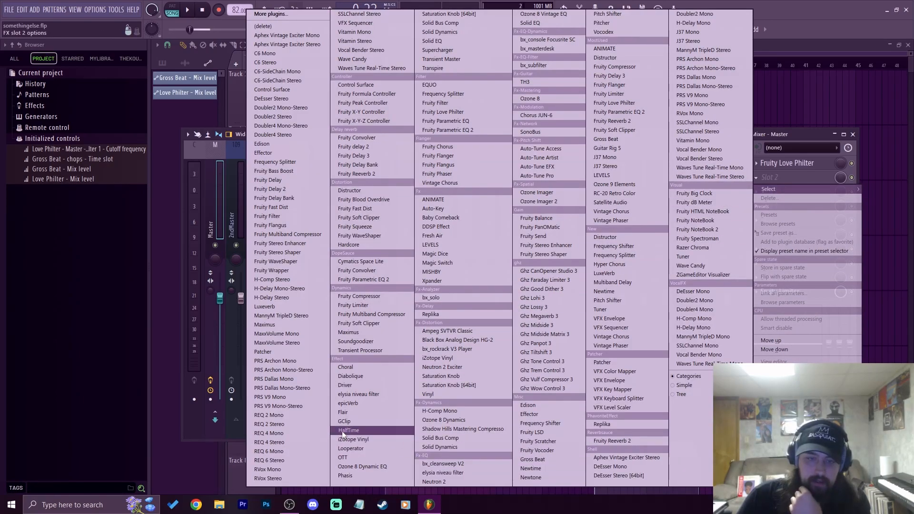
click(366, 430)
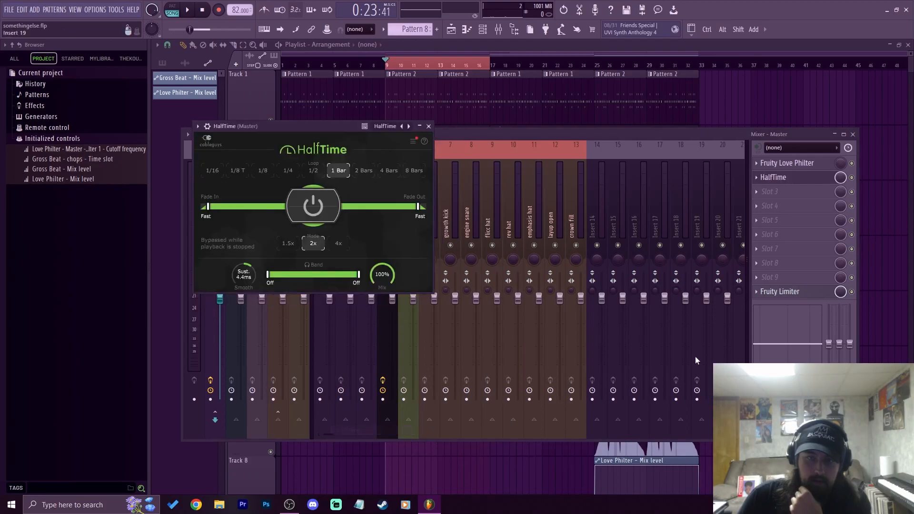
drag(679, 134, 420, 163)
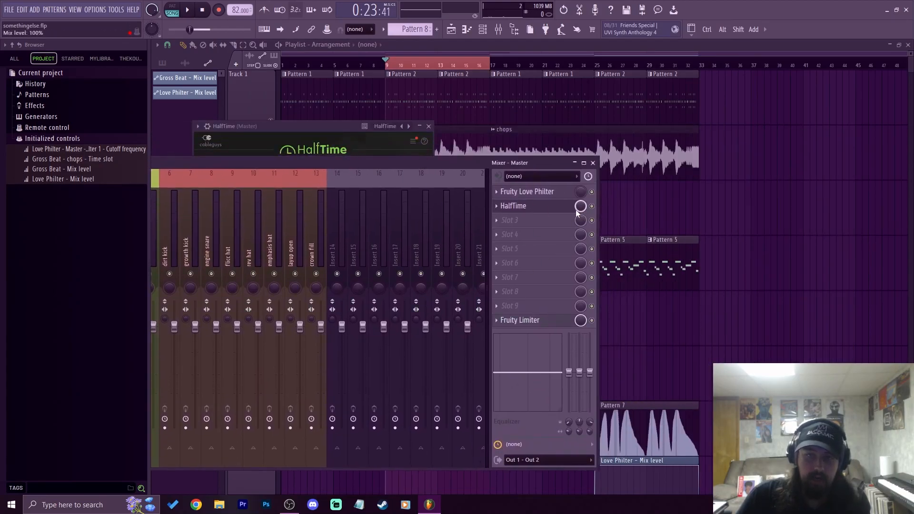
click(307, 123)
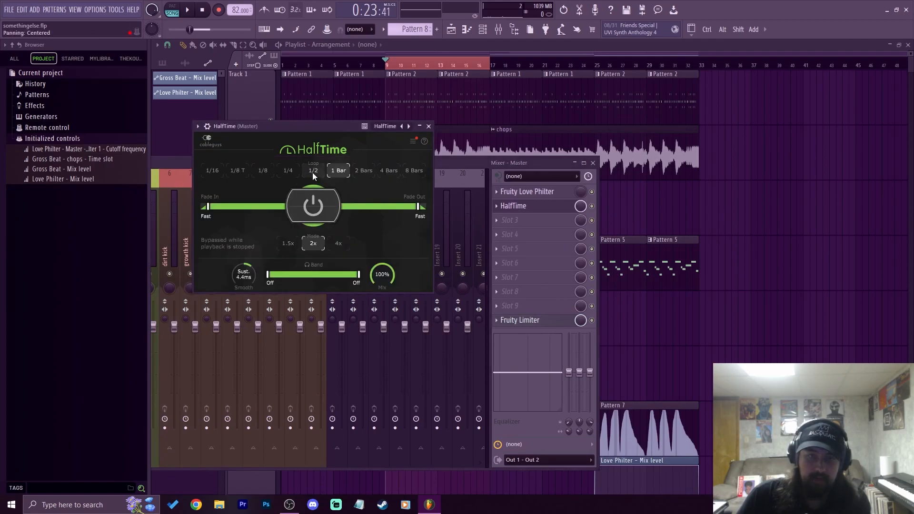
Set the Master HalfTime's loop to 1/4 and mode to 1.5x, and play back briefly from bar 9.
click(292, 175)
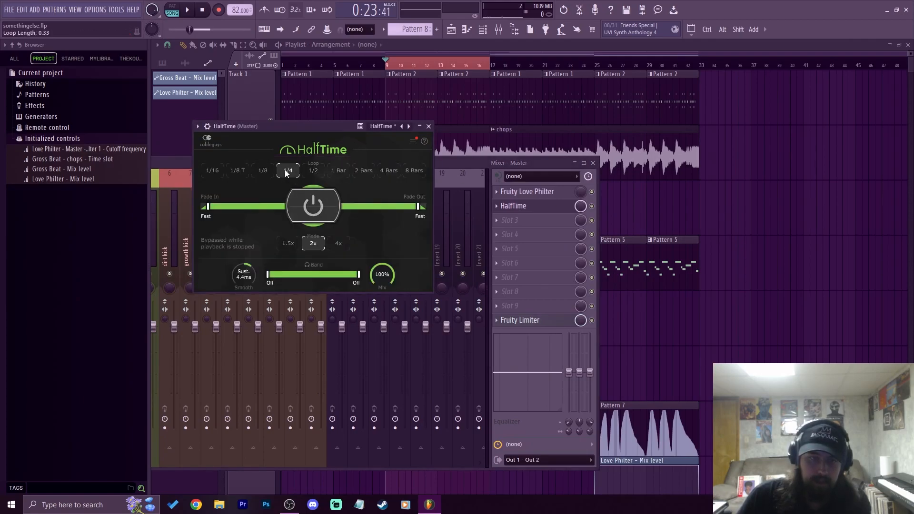
click(289, 245)
click(187, 10)
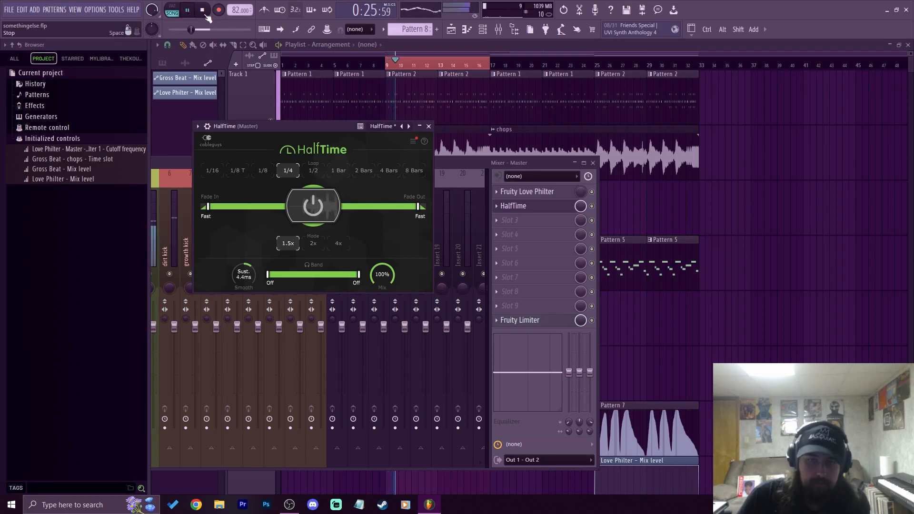
click(208, 17)
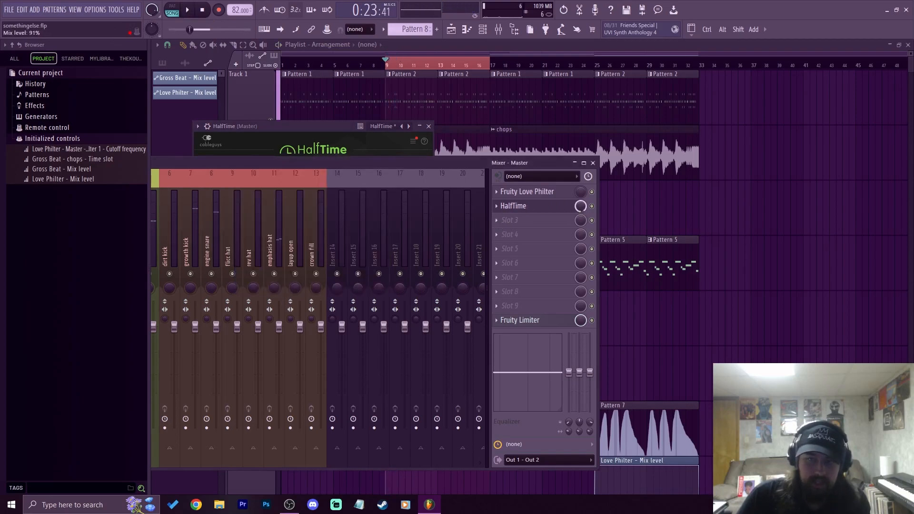
Try out HalfTime's mix level on the Master track and the low and high limits of its frequency band.
drag(580, 206, 580, 224)
click(310, 131)
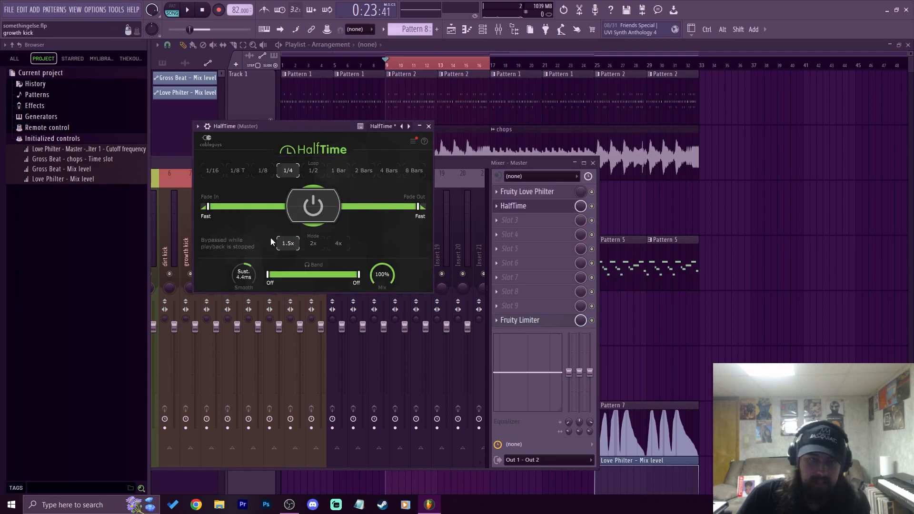
drag(293, 127, 476, 129)
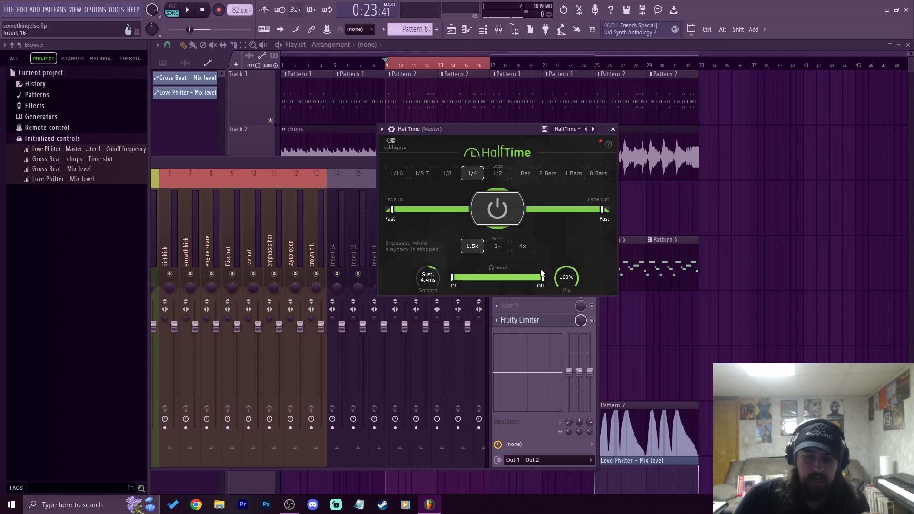
drag(455, 280, 468, 279)
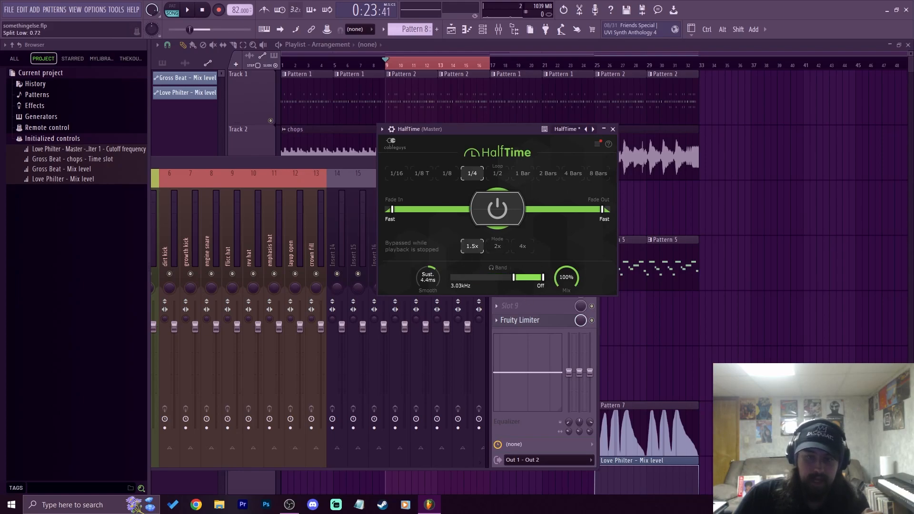
drag(537, 277, 452, 277)
mouse_move(543, 277)
mouse_down()
mouse_move(535, 277)
mouse_move(543, 277)
mouse_up()
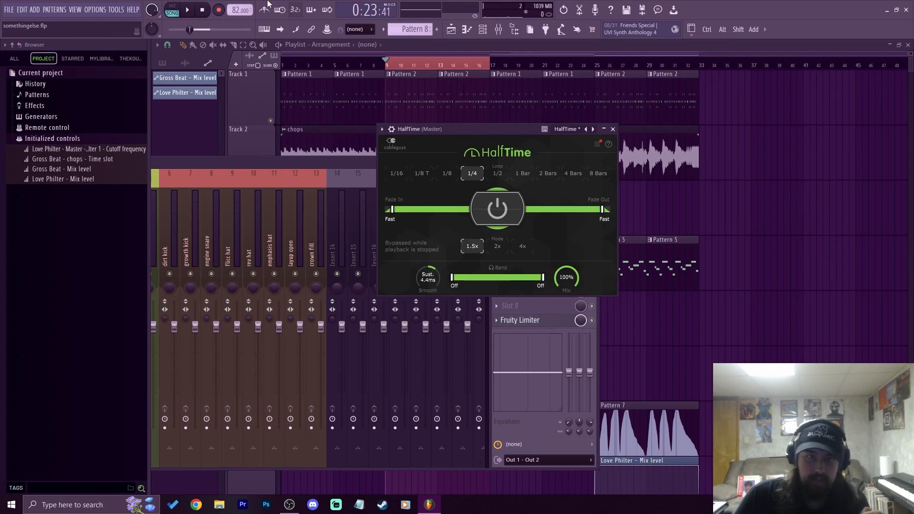
Play back from bar 9 while sweeping the low band limit of the Master HalfTime.
click(187, 10)
mouse_move(452, 277)
mouse_down()
mouse_move(533, 277)
mouse_move(457, 277)
mouse_move(489, 277)
mouse_move(466, 277)
mouse_up()
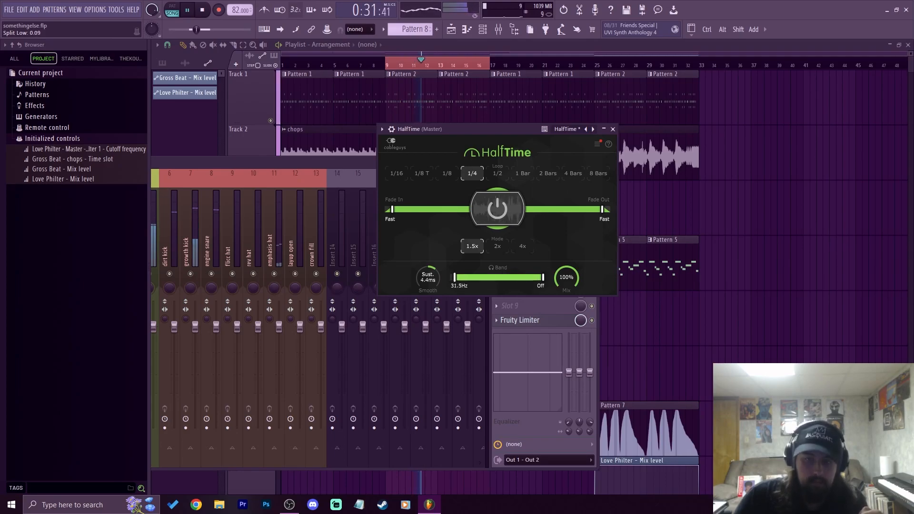
key(space)
Delete HalfTime from slot 2 of the Master mixer track.
drag(336, 166, 419, 173)
right_click(596, 214)
click(595, 229)
click(485, 284)
Load HalfTime into slot 2 of the chops mixer track with a 1/4 loop and 1.5x mode.
click(212, 247)
click(593, 213)
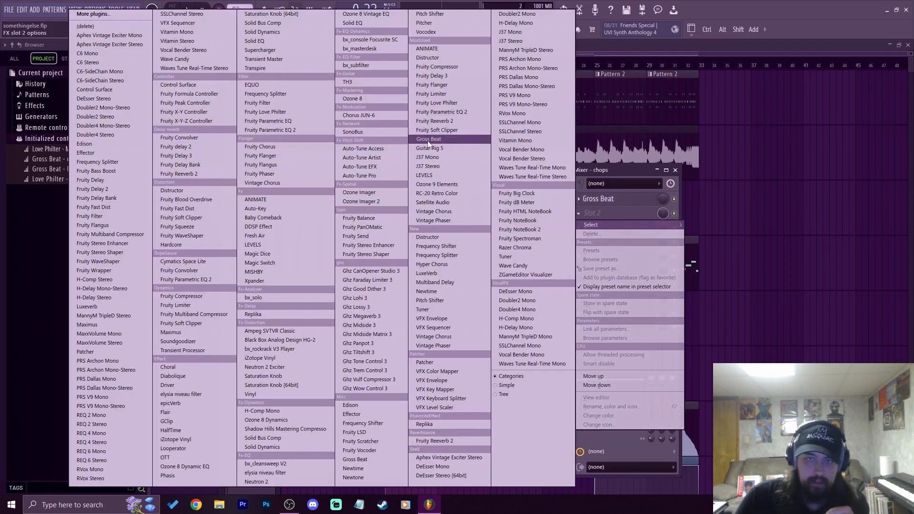
click(182, 432)
click(395, 188)
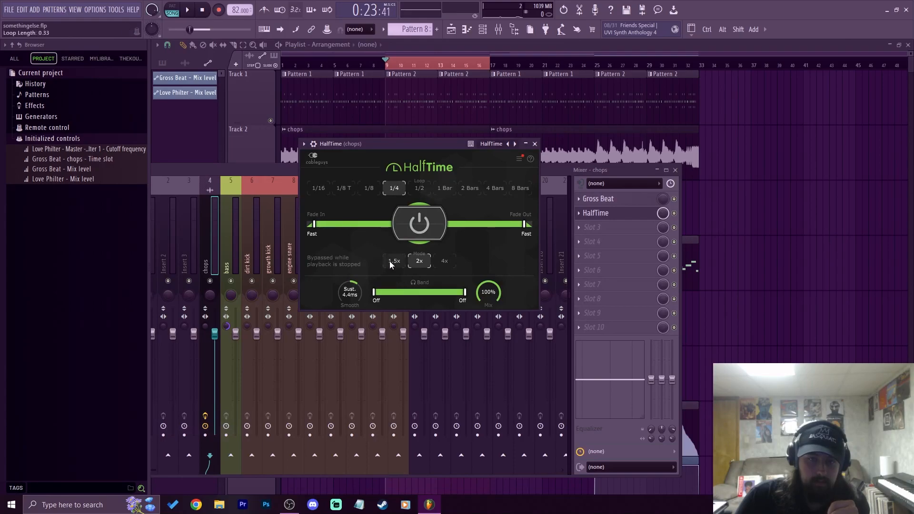
click(394, 261)
Play back from bar 9 while sweeping the chops HalfTime's low and high band limits, and return both to Off.
key(space)
mouse_move(374, 292)
mouse_down()
mouse_move(460, 293)
mouse_move(374, 292)
mouse_up()
mouse_move(465, 293)
mouse_down()
mouse_move(380, 292)
mouse_move(464, 292)
mouse_up()
mouse_move(374, 293)
mouse_down()
mouse_move(403, 292)
mouse_move(373, 292)
mouse_up()
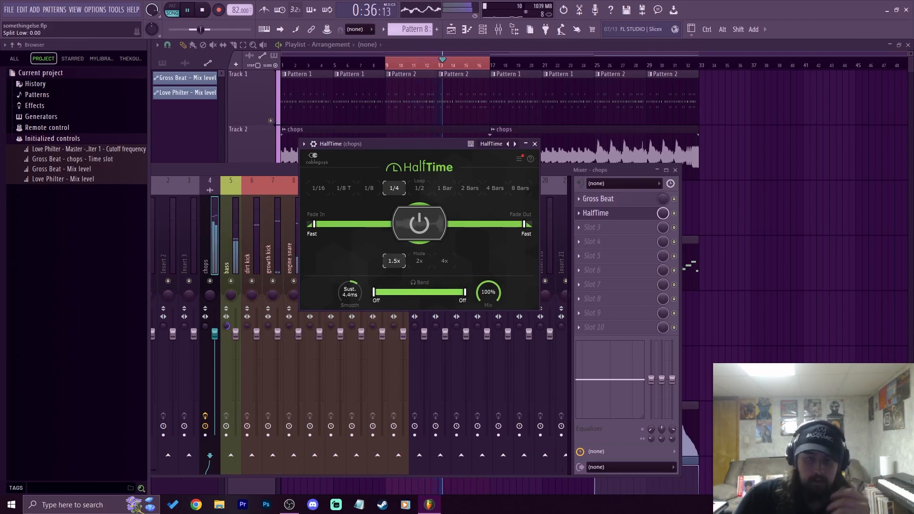
click(205, 11)
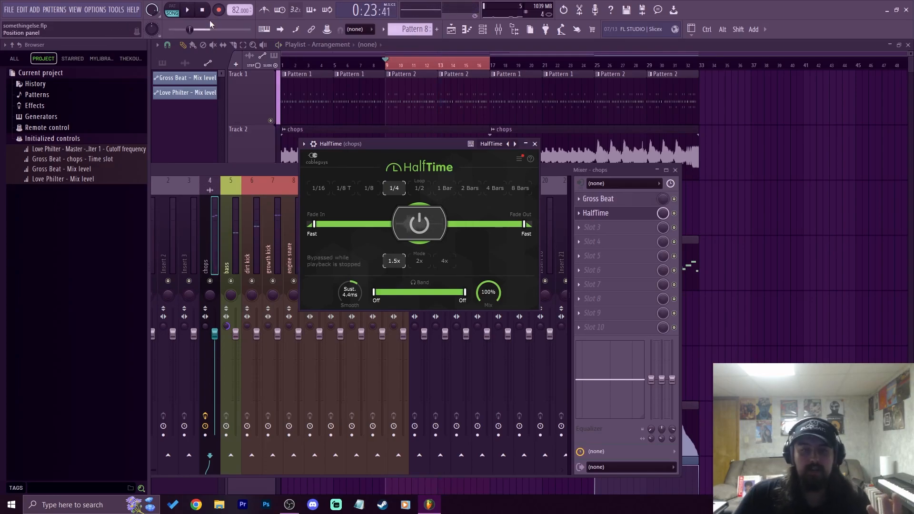
Select the empty Pattern 8 and place its clip on Track 7, spanning bars 9 to 16.
drag(407, 144, 464, 237)
click(513, 44)
scroll(414, 28, down, 1)
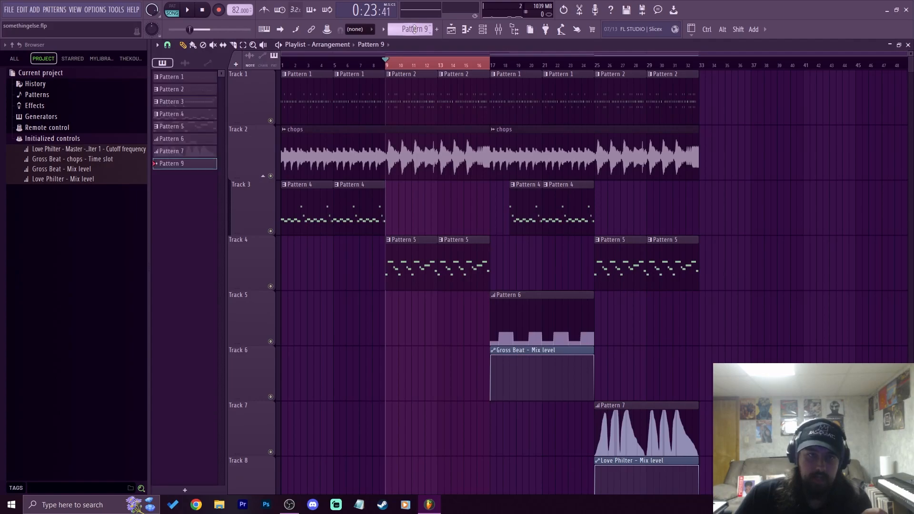
scroll(414, 28, up, 1)
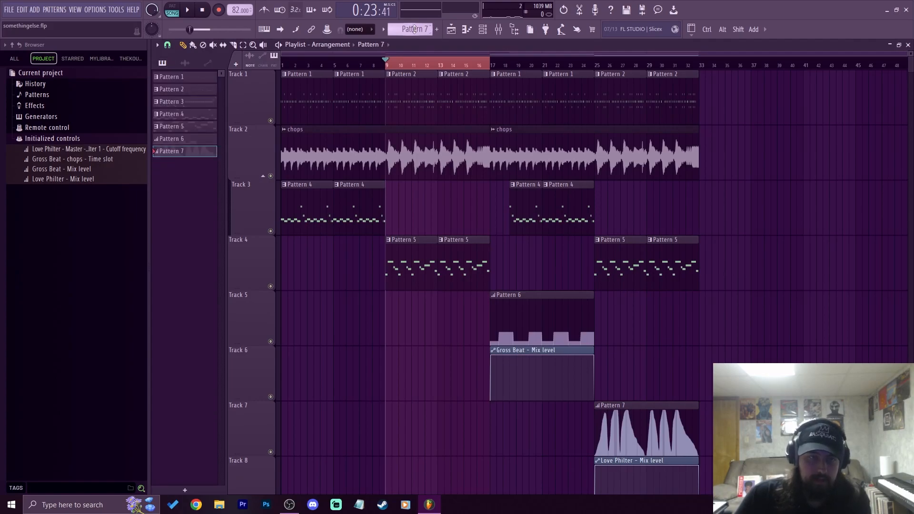
scroll(414, 28, down, 1)
click(392, 426)
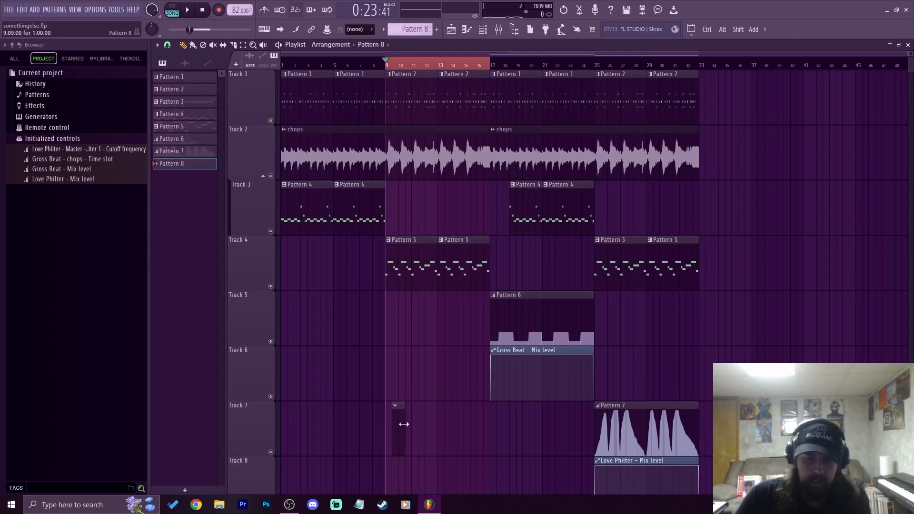
drag(400, 424, 481, 444)
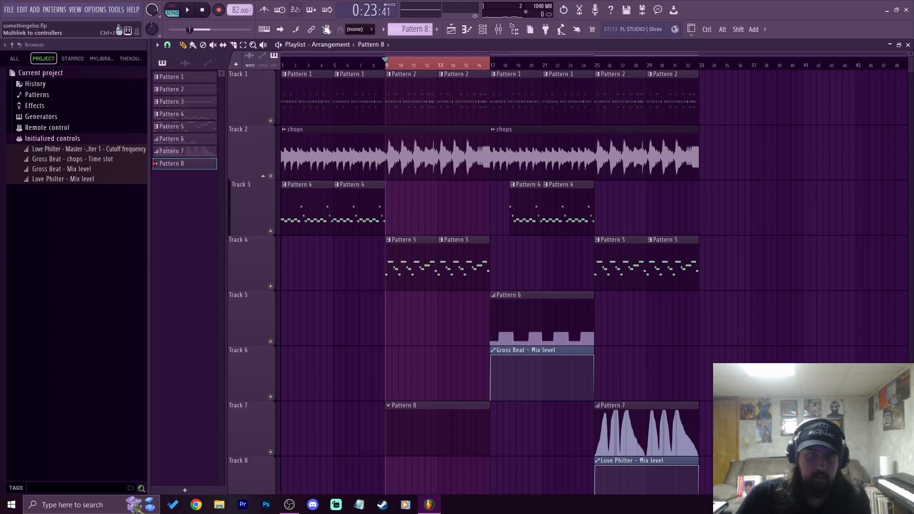
Link the Split Low control of HalfTime on the chops track to a MIDI controller.
click(498, 29)
click(598, 213)
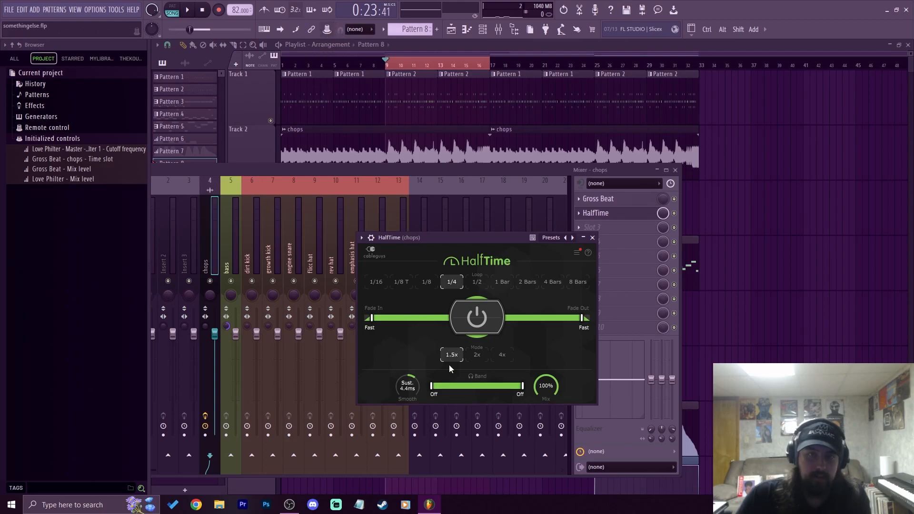
right_click(328, 30)
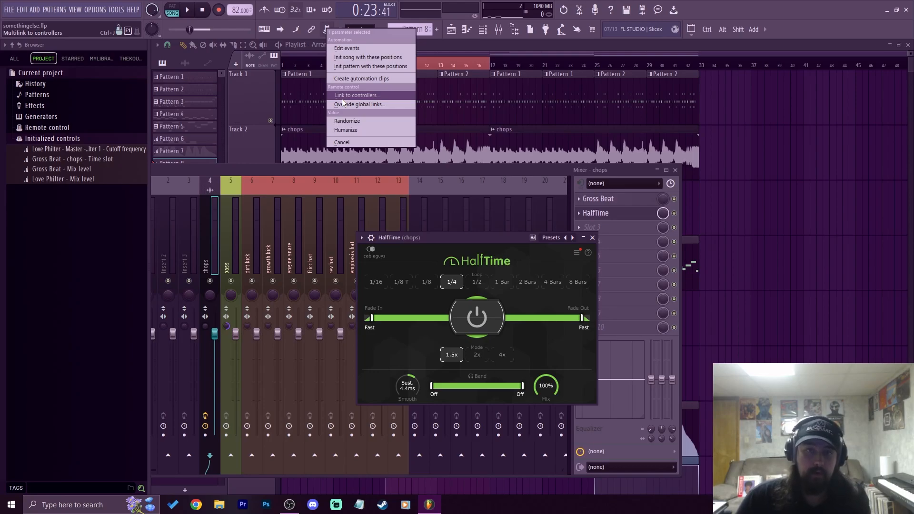
click(343, 98)
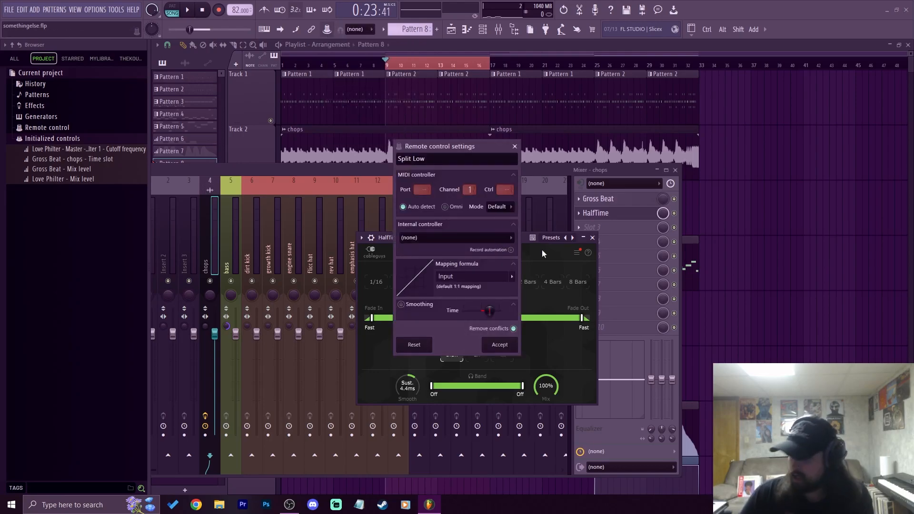
key(Escape)
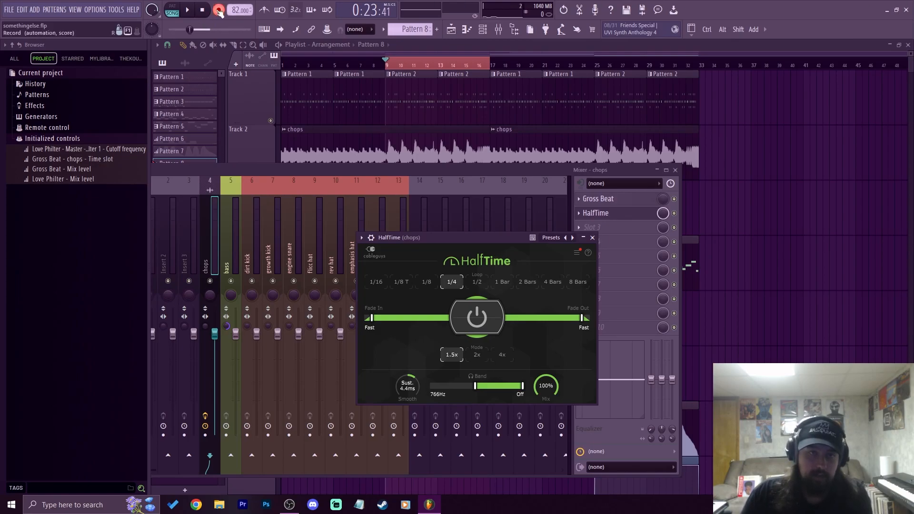
Record Split Low automation for HalfTime into Pattern 8 from bar 9, with Automation enabled in the recording filter.
click(219, 17)
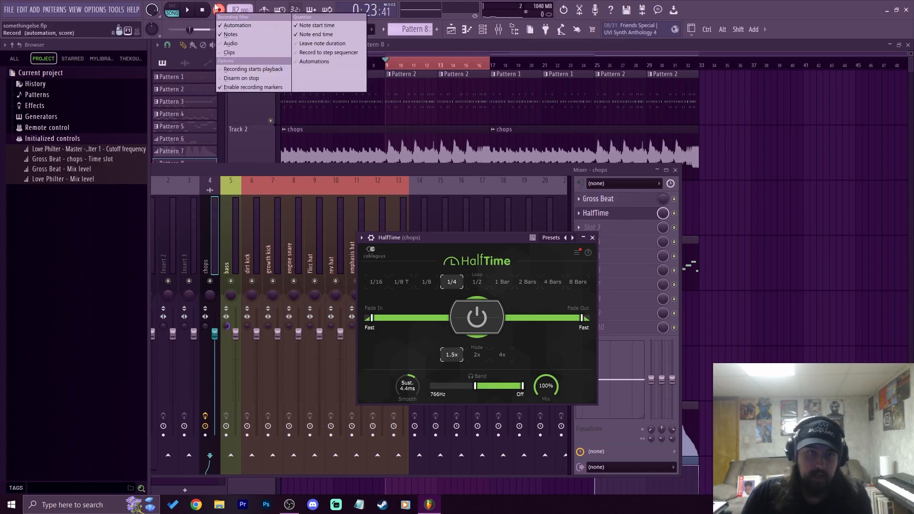
key(Escape)
click(187, 10)
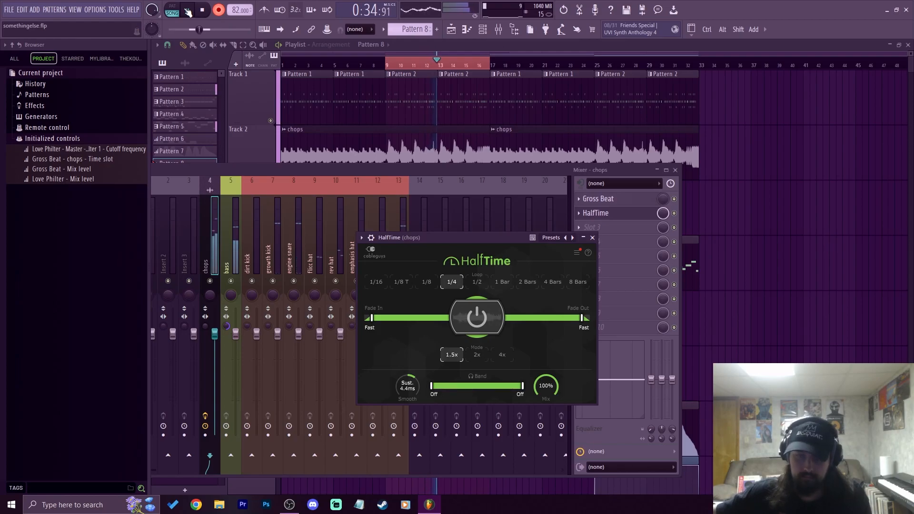
click(202, 11)
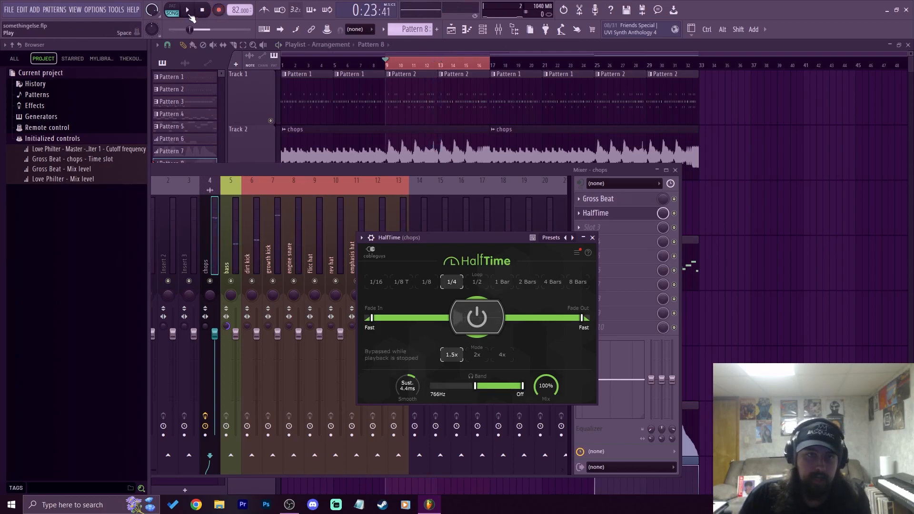
Check the recorded Pattern 8 clip in the playlist and play back from bar 9 while watching HalfTime's band move.
click(457, 47)
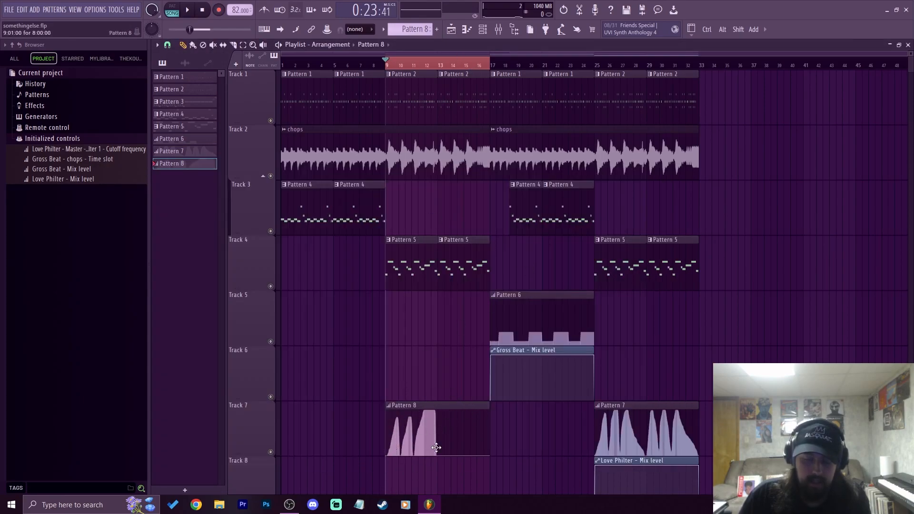
click(500, 33)
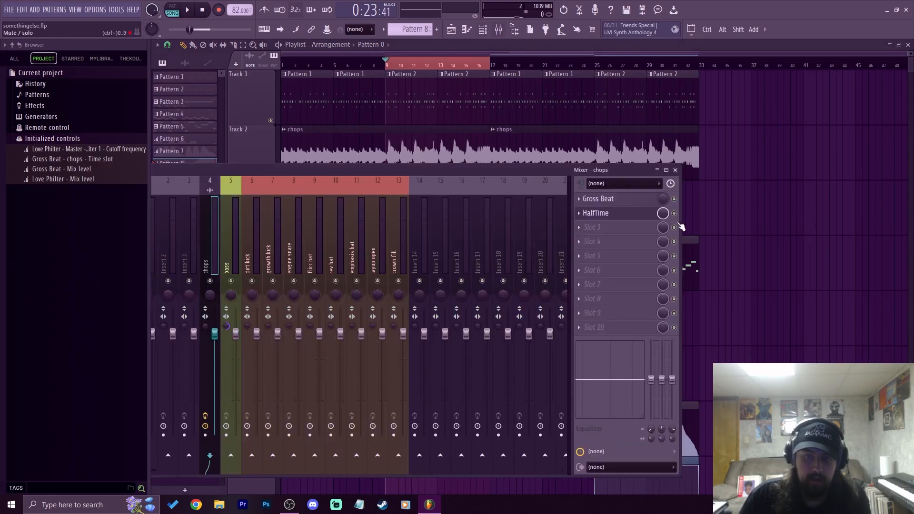
click(608, 213)
click(188, 13)
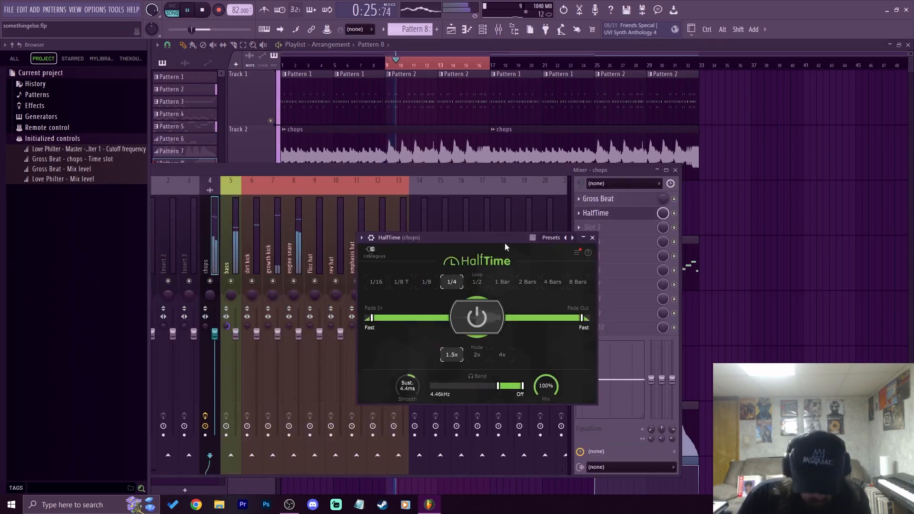
click(203, 10)
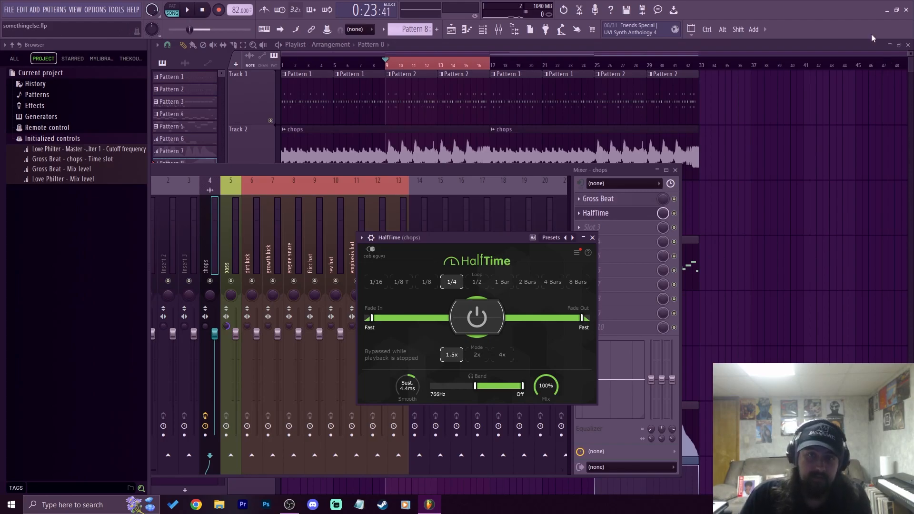
click(500, 29)
click(500, 29)
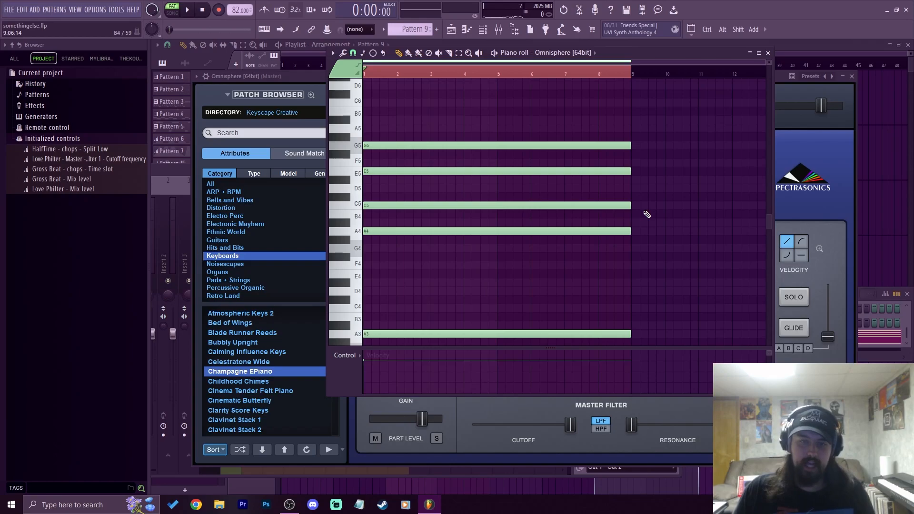
Play back the sustained Omnisphere chord in Pattern 9 and reposition the Omnisphere window so its Master Filter is visible.
key(space)
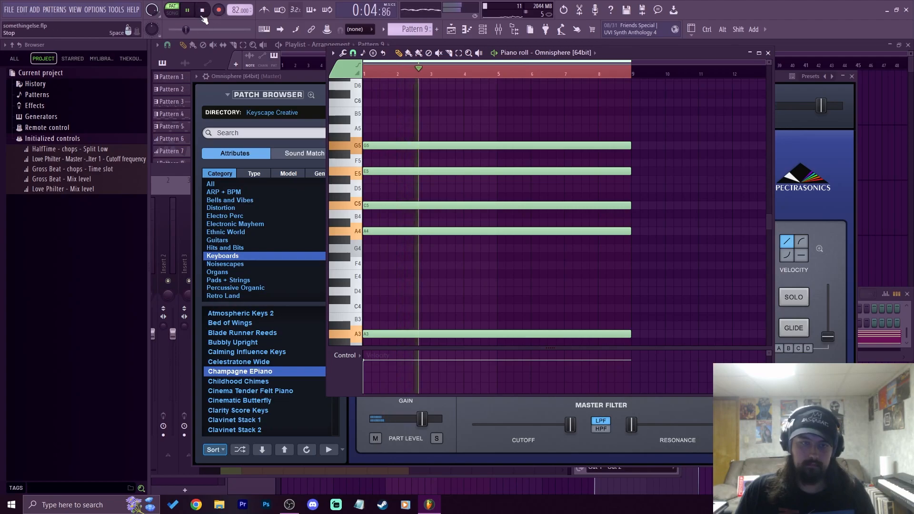
key(space)
drag(296, 79, 376, 42)
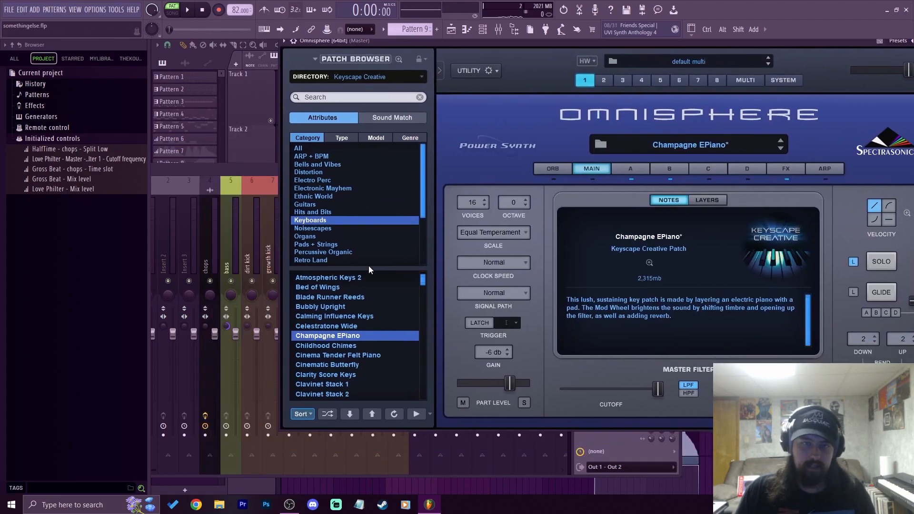
drag(439, 42, 391, 61)
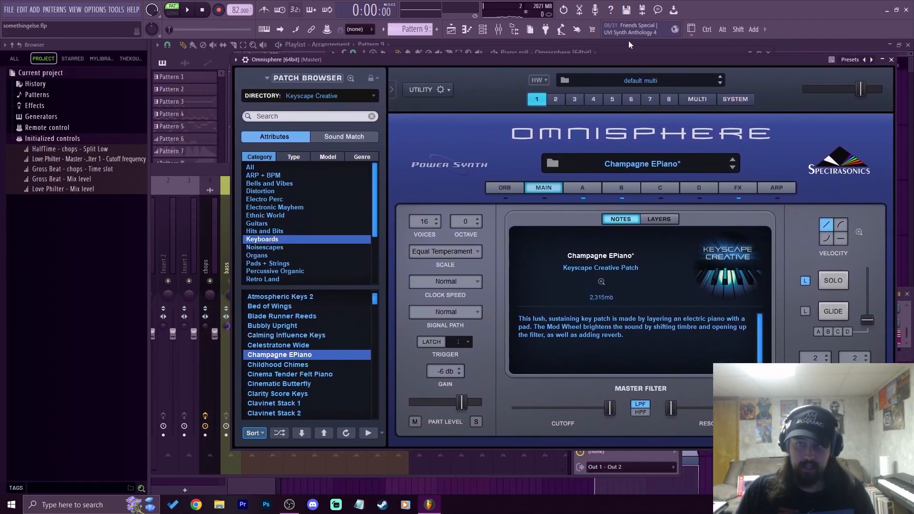
click(615, 50)
click(795, 67)
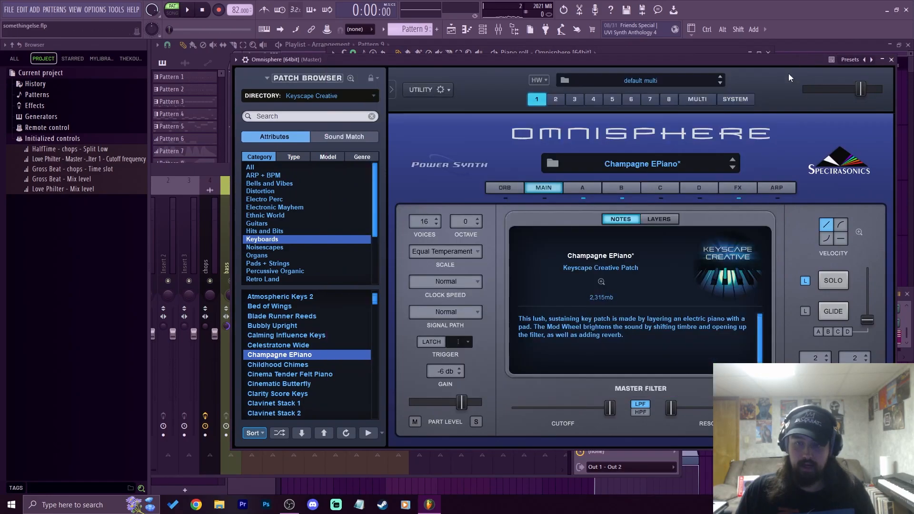
key(space)
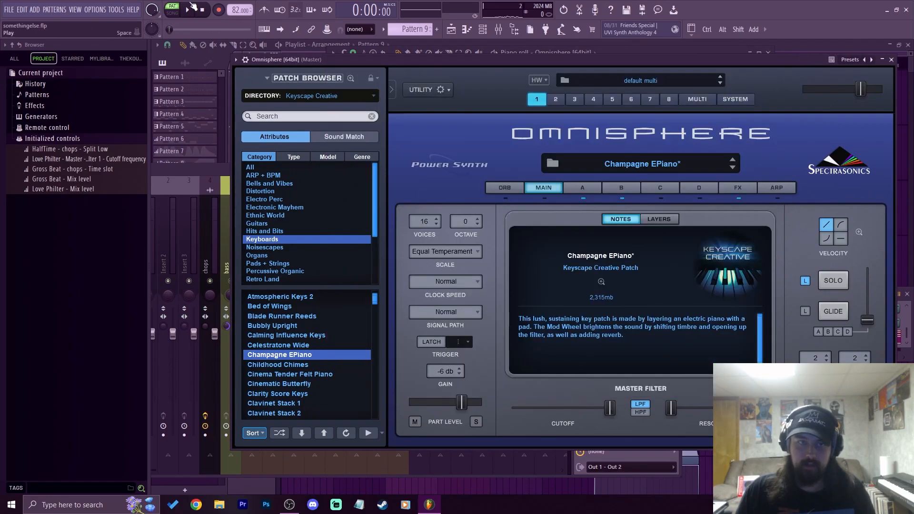
mouse_move(609, 408)
mouse_down()
mouse_move(524, 408)
mouse_move(594, 413)
mouse_move(568, 419)
mouse_move(574, 426)
mouse_move(555, 421)
mouse_move(610, 421)
mouse_up()
click(212, 10)
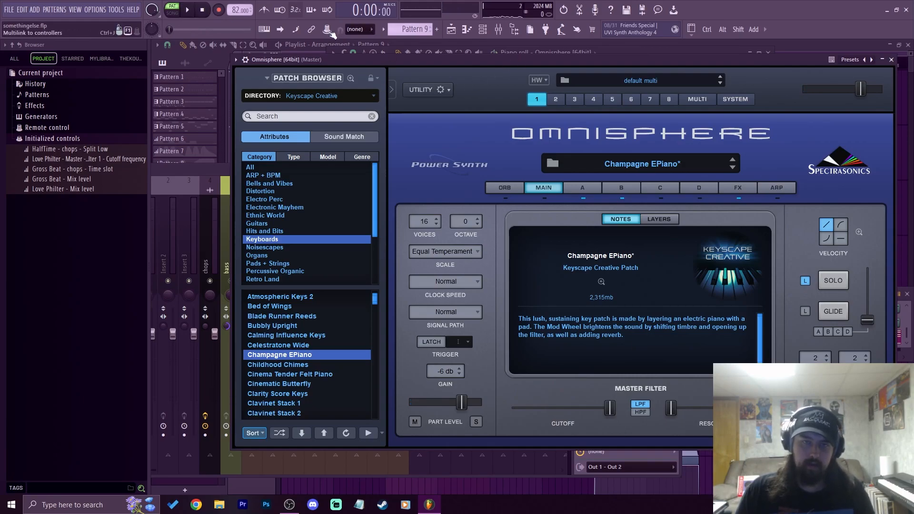
drag(612, 412, 682, 434)
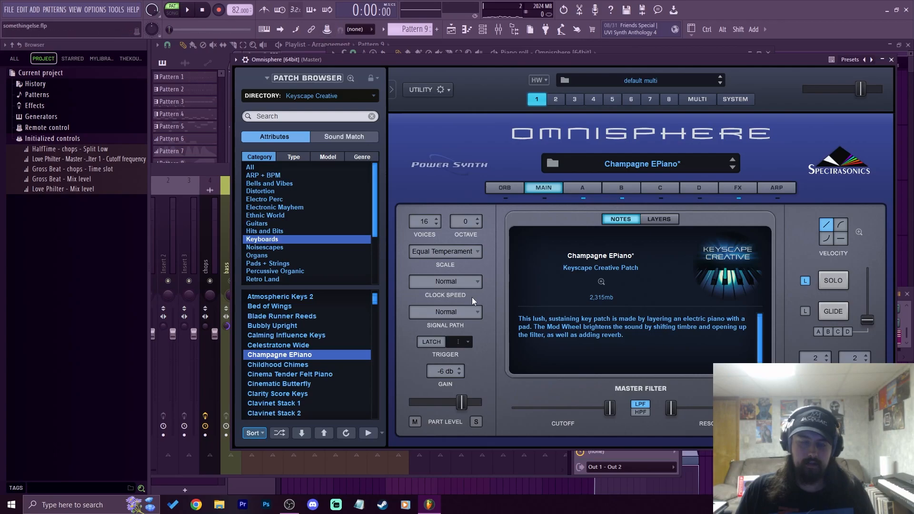
right_click(611, 416)
right_click(590, 428)
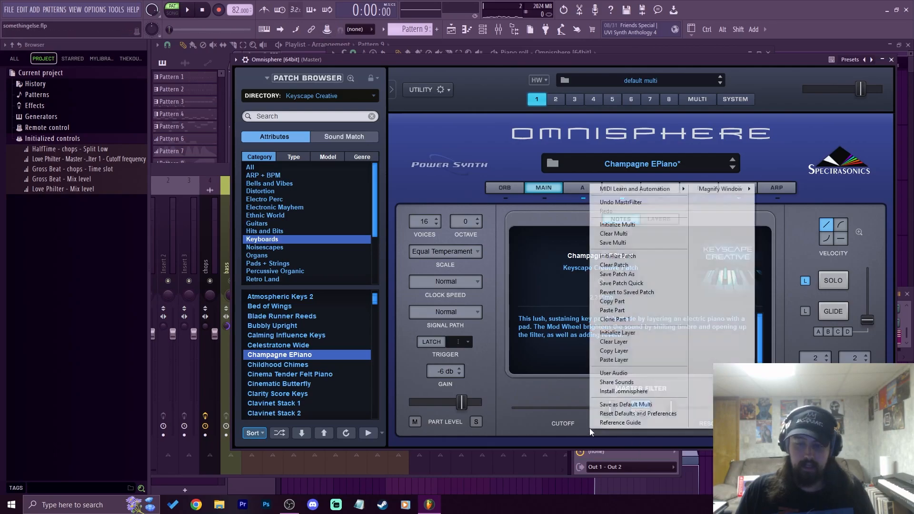
click(562, 396)
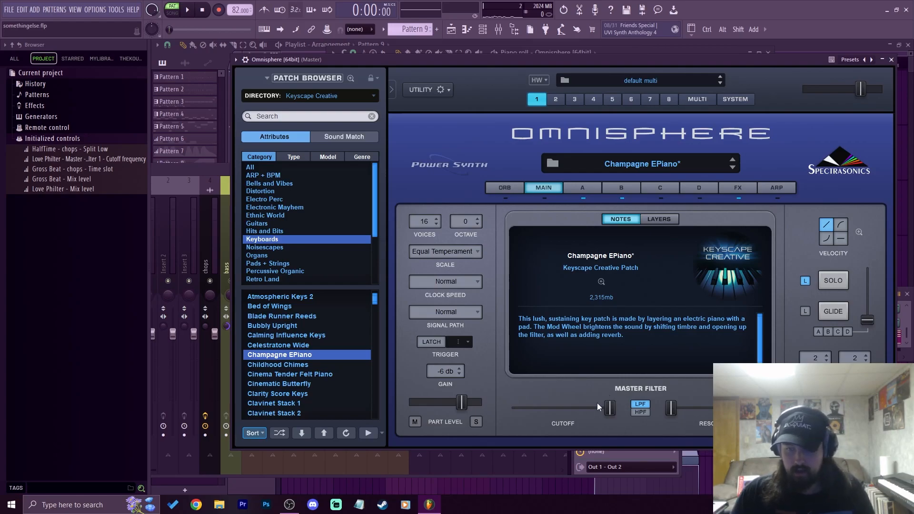
Link Omnisphere's Master Filter Cutoff to a MIDI controller through host automation and test the sweep during Pattern 9 playback.
right_click(609, 414)
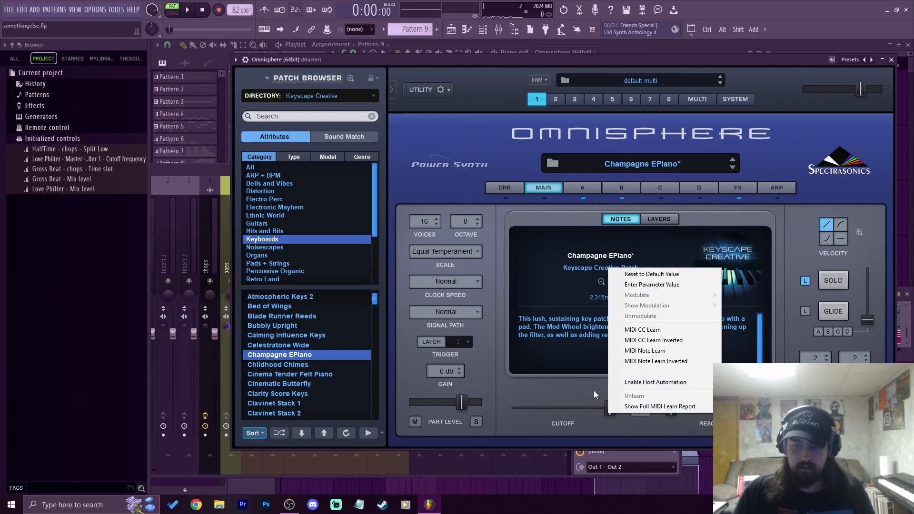
click(638, 382)
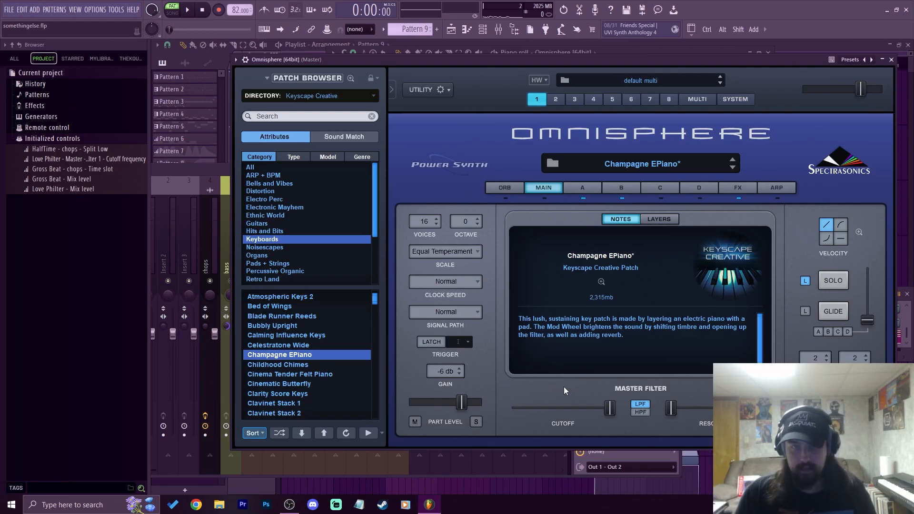
click(329, 30)
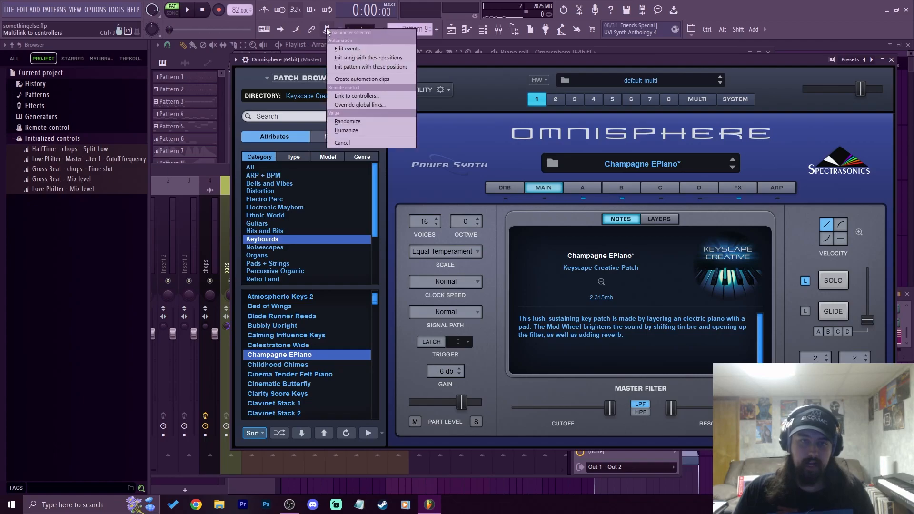
click(358, 96)
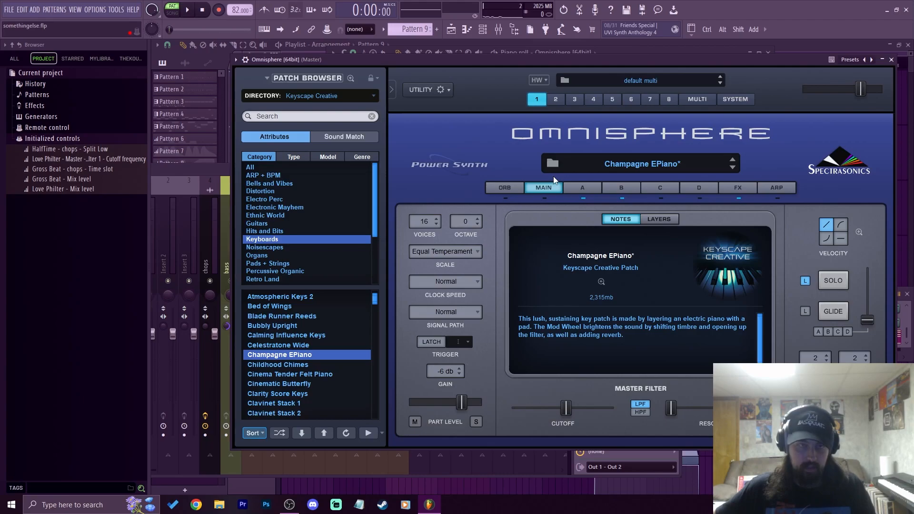
key(space)
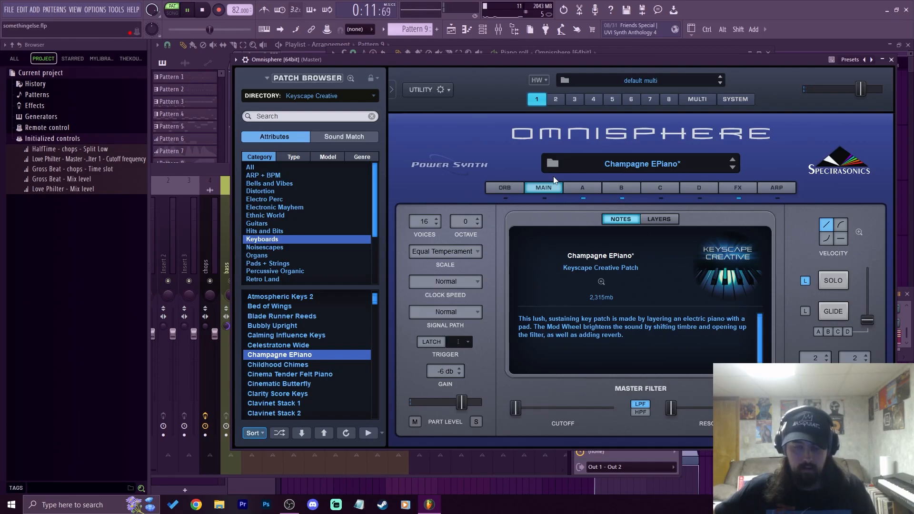
key(space)
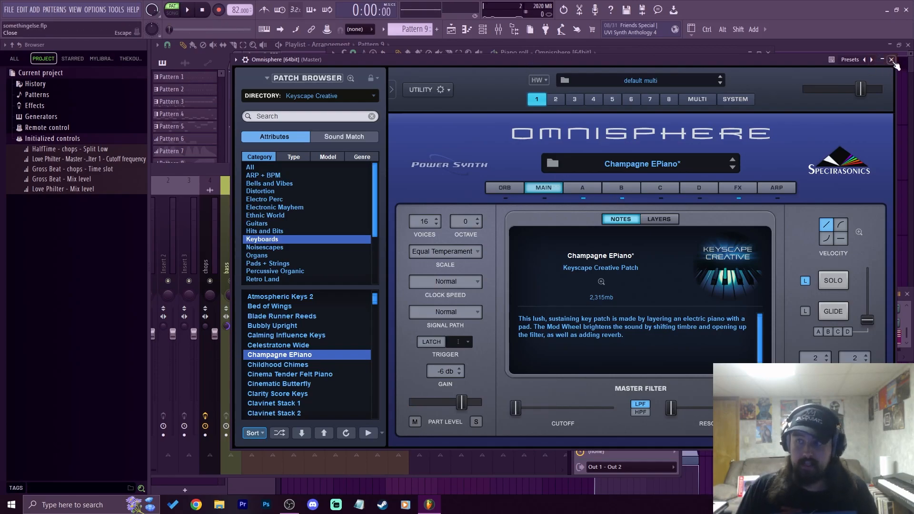
Close the Omnisphere and piano roll windows and return to the playlist arrangement from bar 1.
click(892, 60)
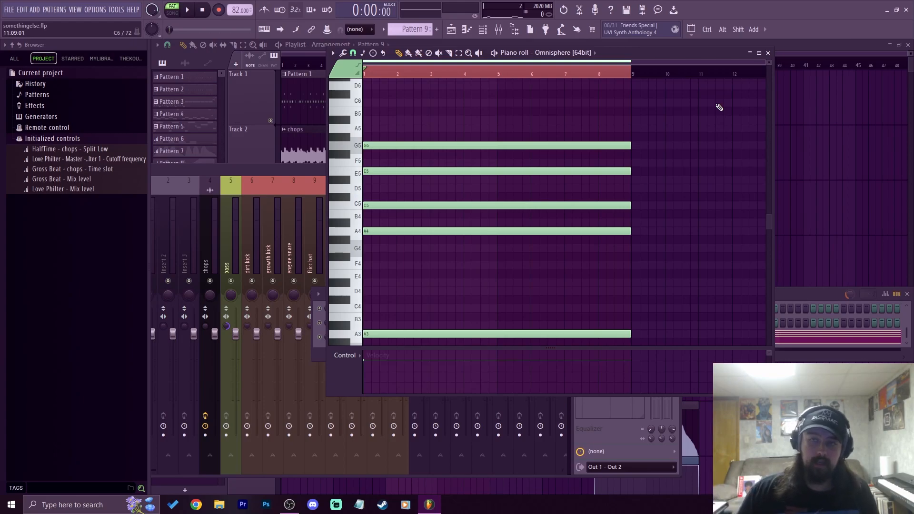
click(768, 53)
click(515, 54)
scroll(514, 55, right, 3)
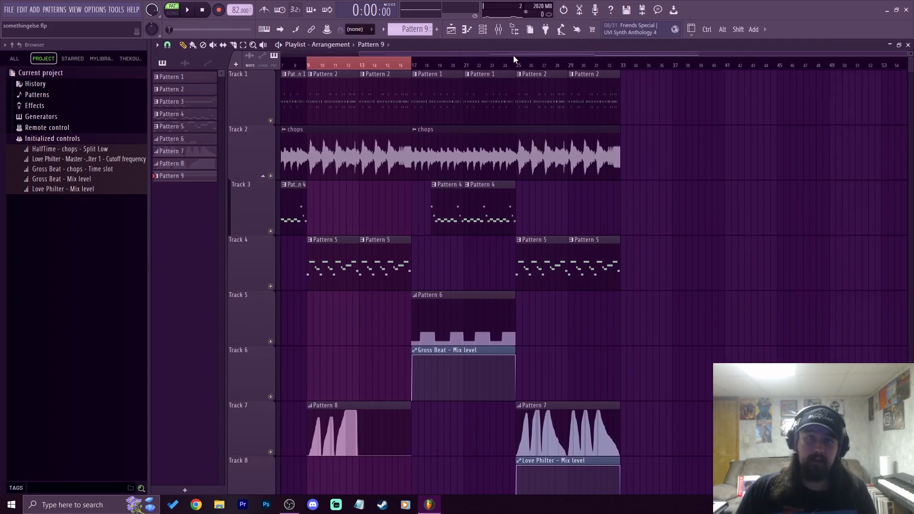
scroll(496, 63, left, 3)
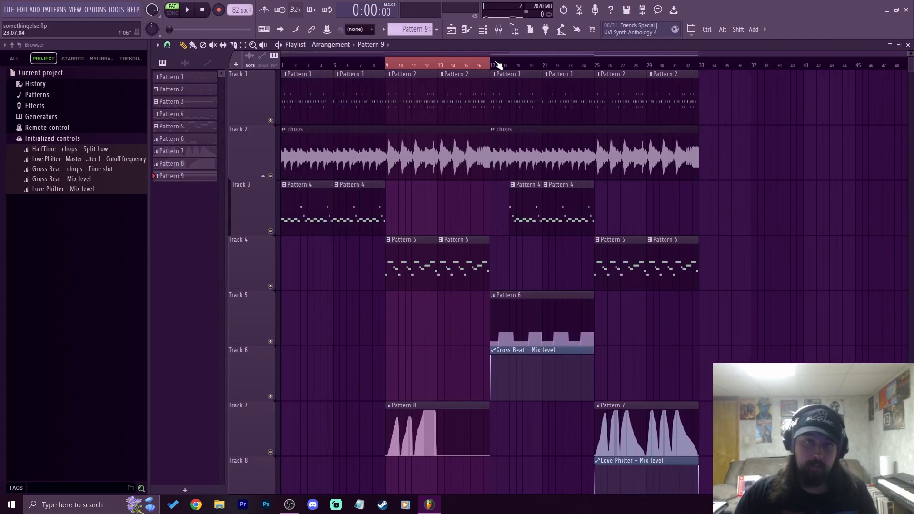